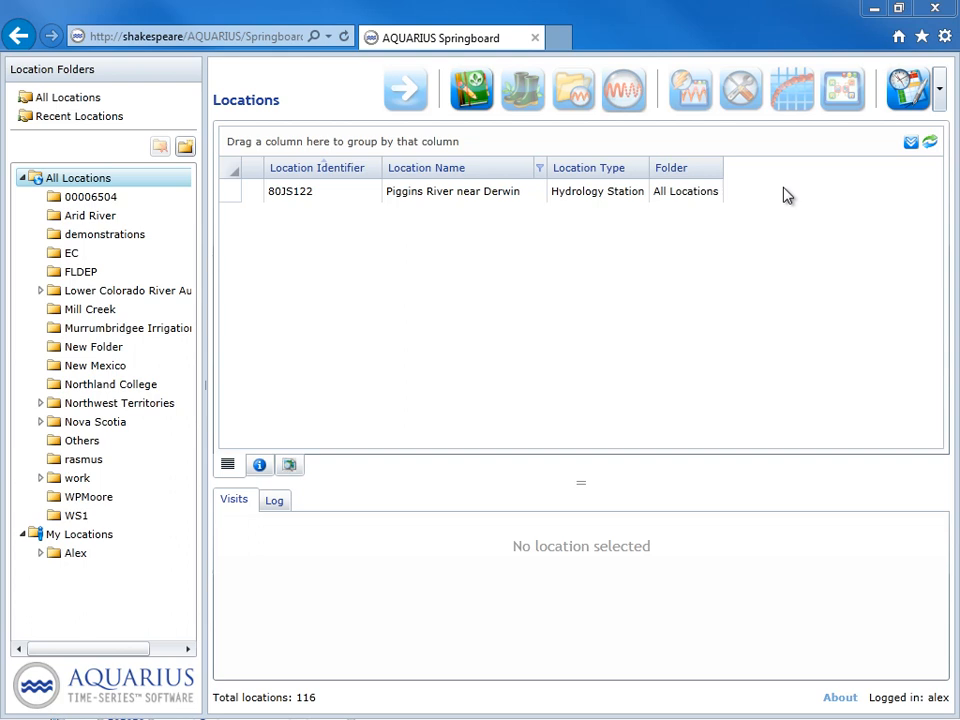
Open the Piggins River near Derwin location in Location Manager and add a new Rating Curve data set.
{"action": "left_click", "coordinate": [443, 193]}
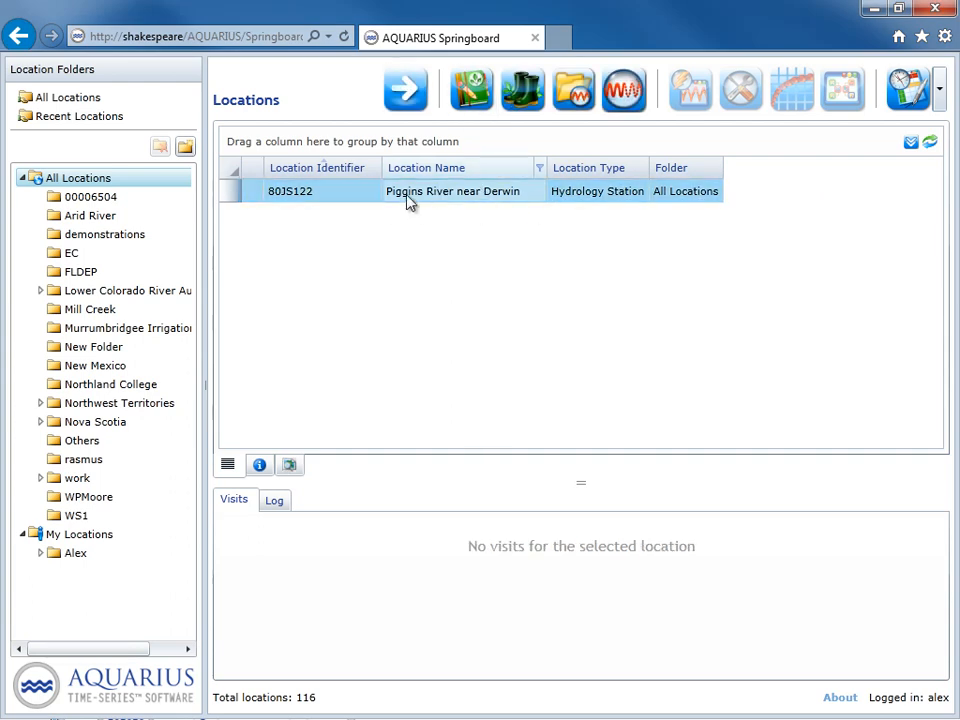
{"action": "left_click", "coordinate": [405, 90]}
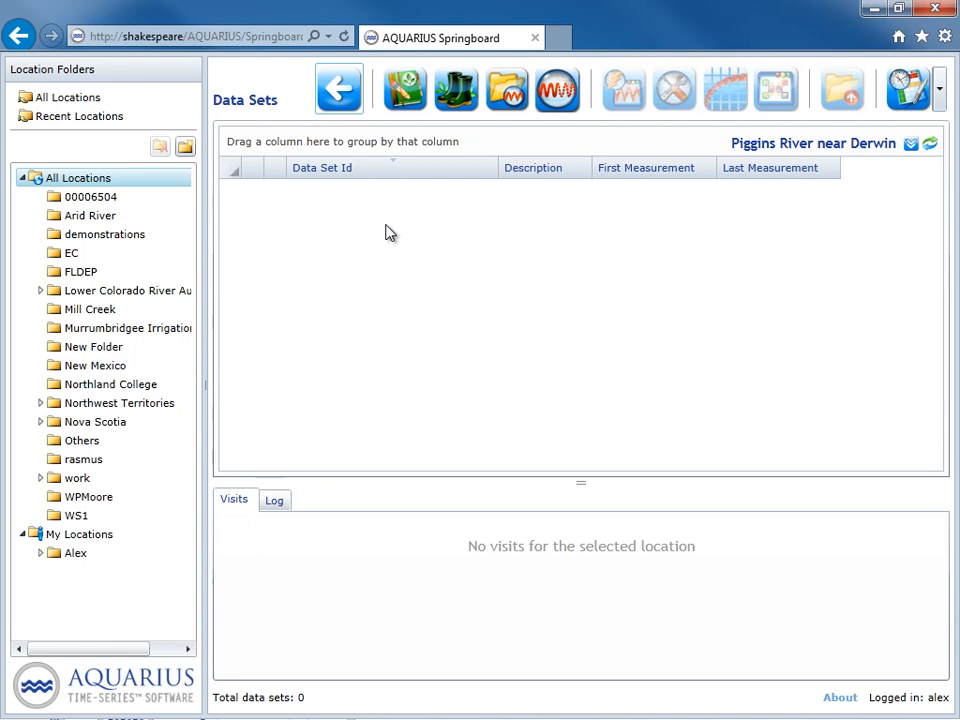
{"action": "left_click", "coordinate": [408, 96]}
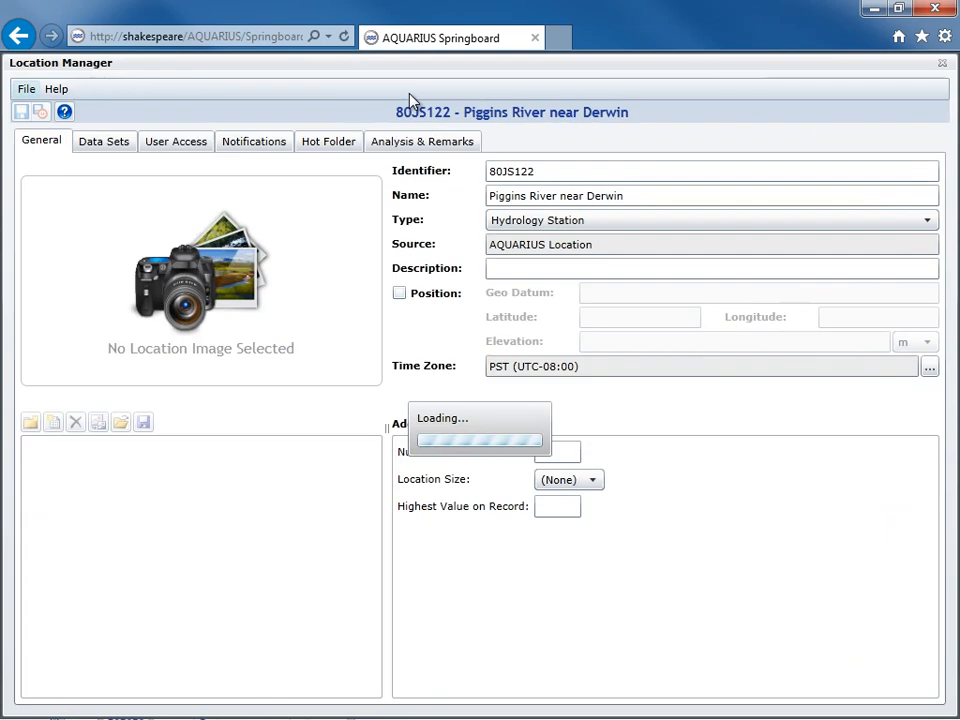
{"action": "left_click", "coordinate": [110, 146]}
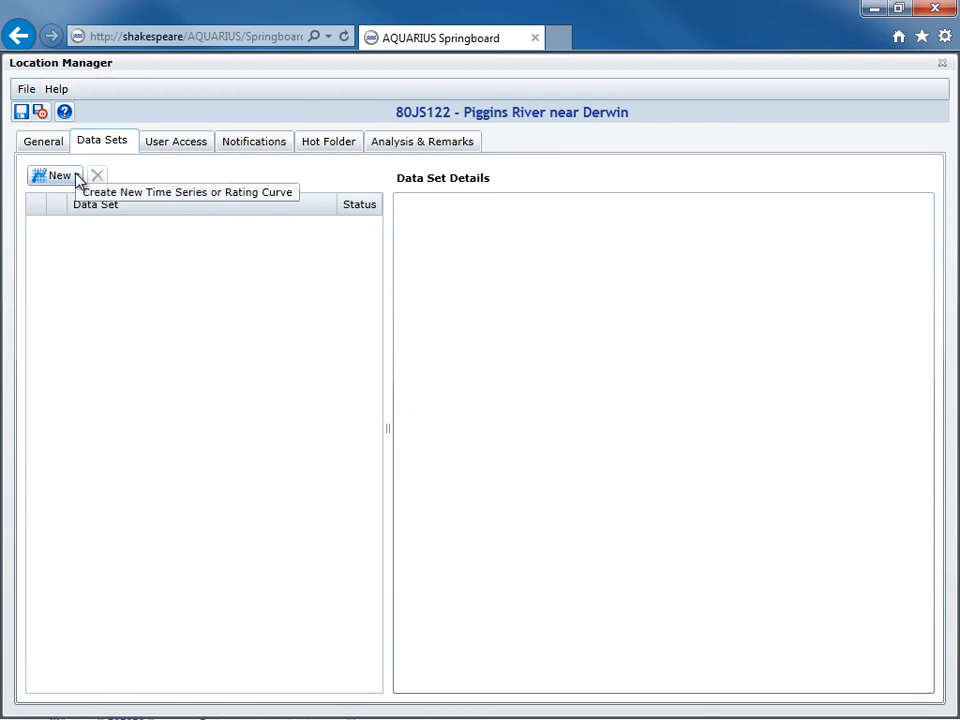
{"action": "left_click", "coordinate": [77, 177]}
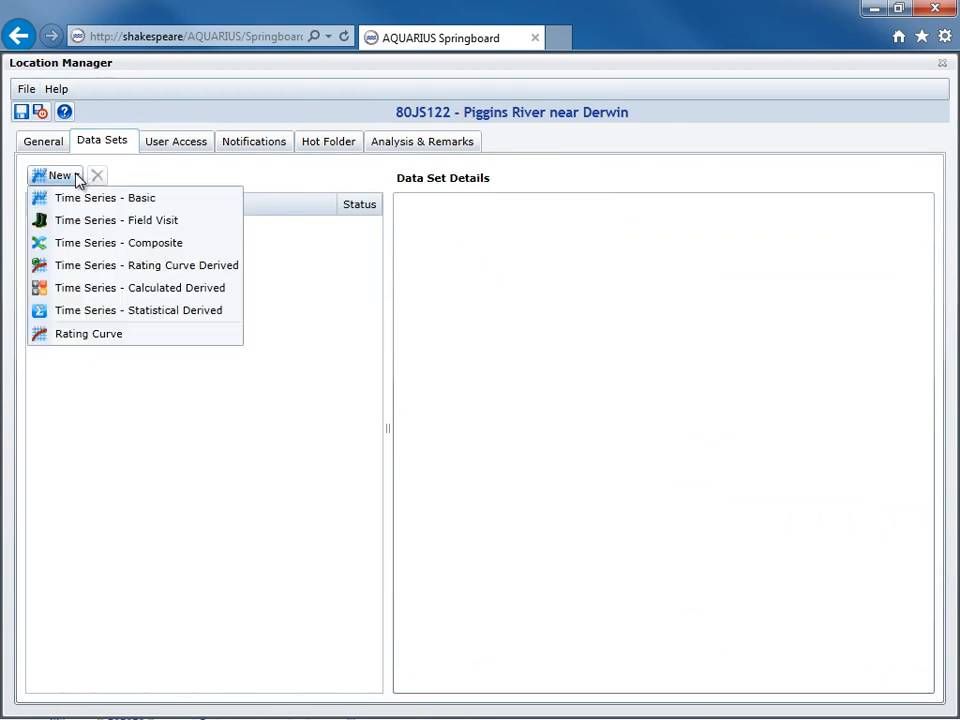
{"action": "left_click", "coordinate": [78, 338]}
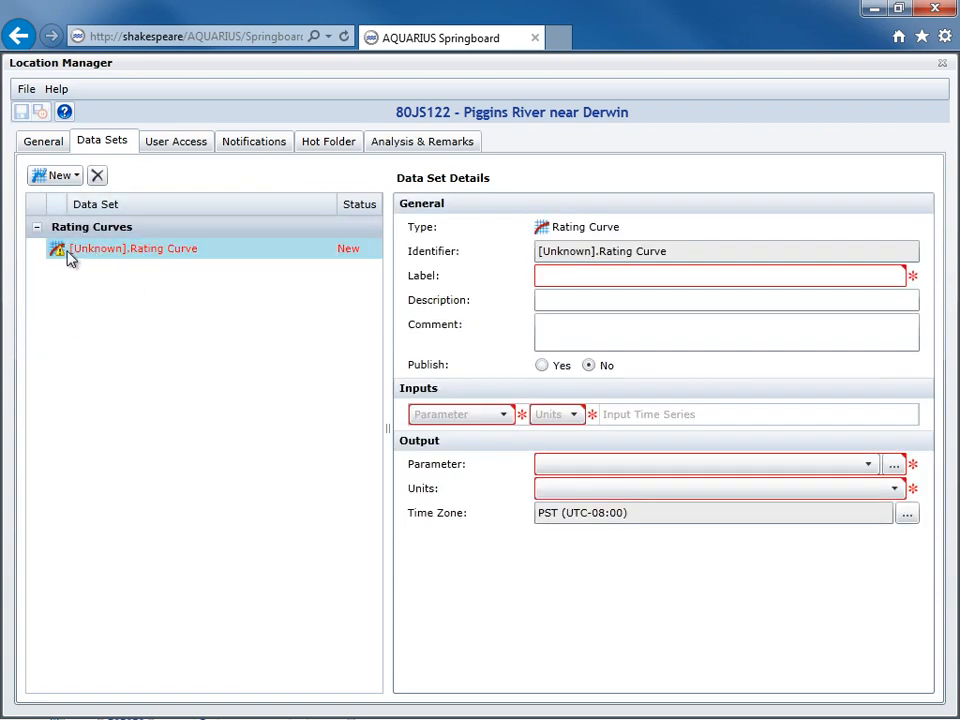
Label the new rating curve "equation" and set its input parameter to Stage.
{"action": "left_click", "coordinate": [586, 273]}
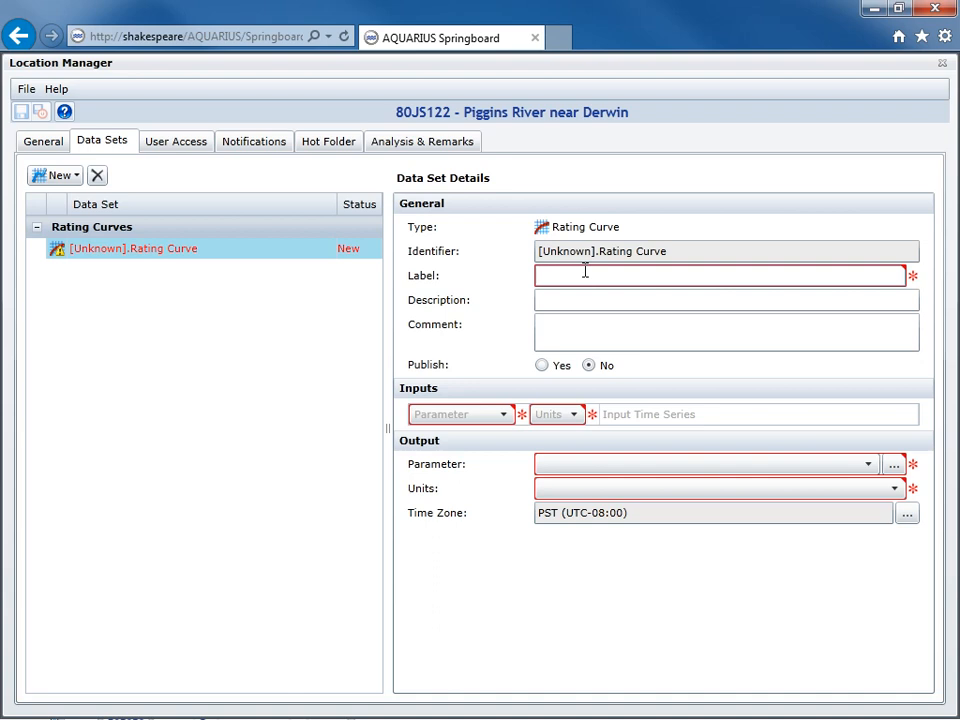
{"action": "type", "text": "equation"}
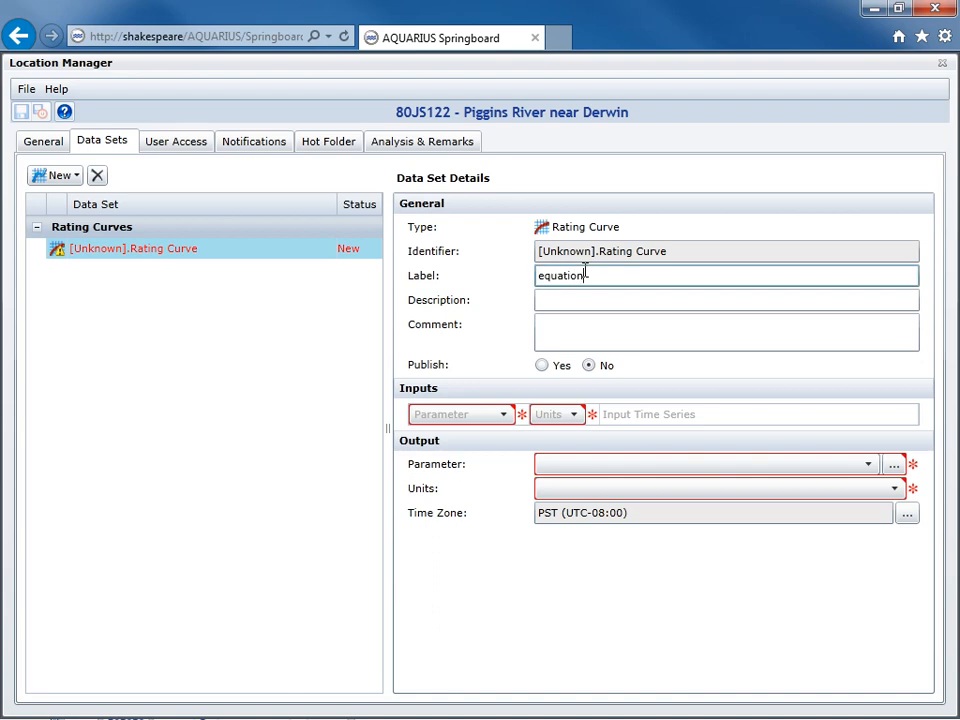
{"action": "left_click", "coordinate": [505, 416]}
{"action": "left_click", "coordinate": [488, 442]}
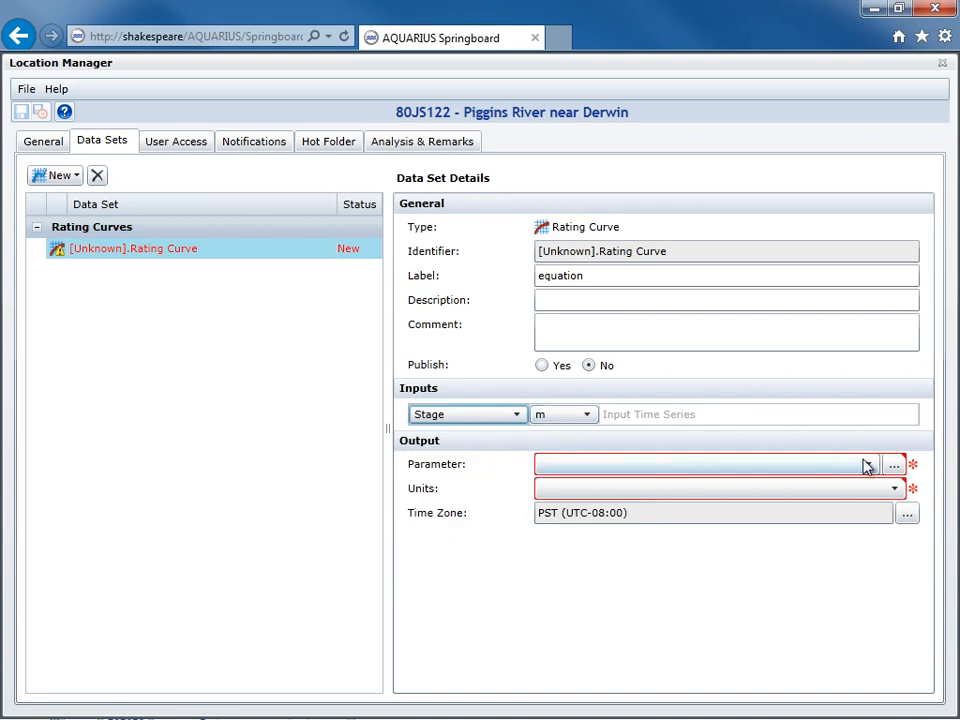
Search for "discharge", set the output parameter to the volumetric-flow Discharge, then save the location and exit.
{"action": "left_click", "coordinate": [894, 468]}
{"action": "type", "text": "discharge"}
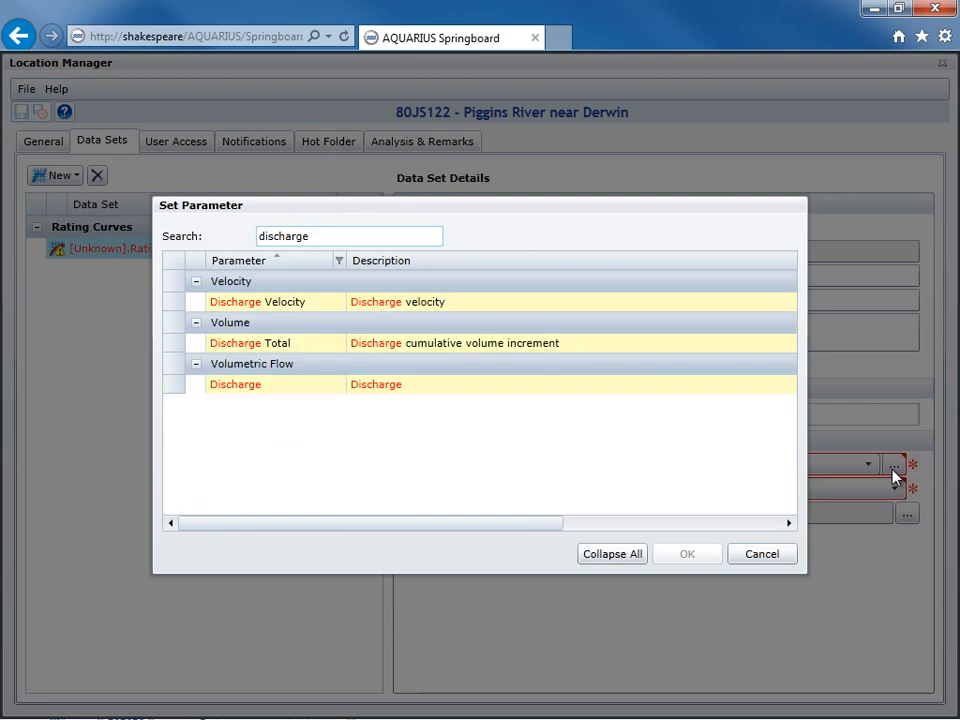
{"action": "left_click", "coordinate": [490, 390]}
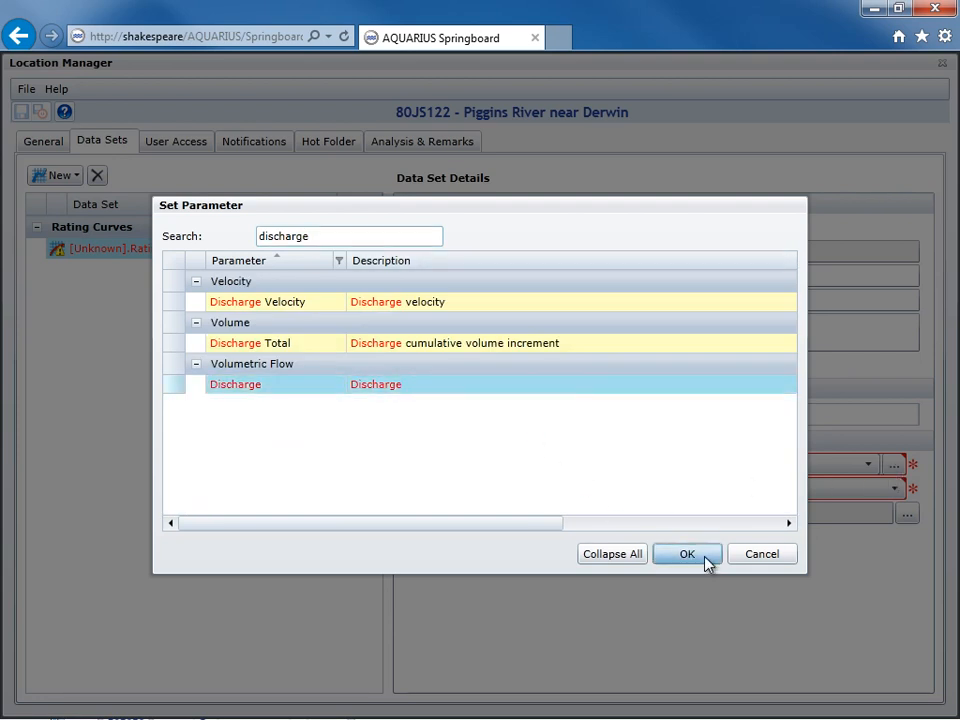
{"action": "left_click", "coordinate": [704, 560]}
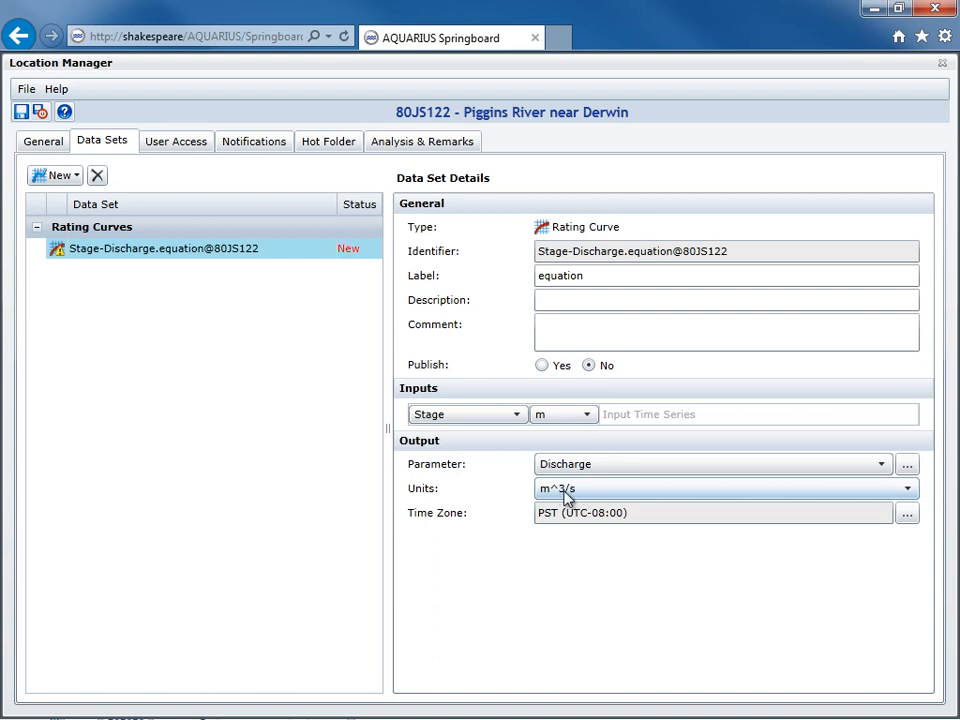
{"action": "left_click", "coordinate": [40, 112]}
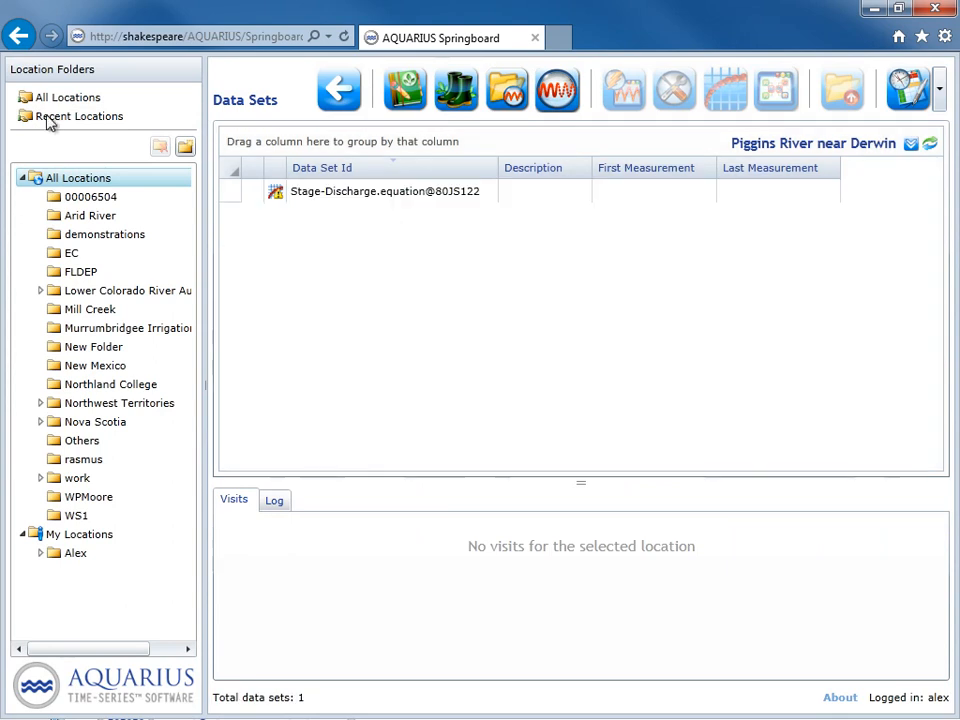
Open the Stage-Discharge.equation data set in the Rating Development Toolbox and widen the Rating pane.
{"action": "left_click", "coordinate": [367, 193]}
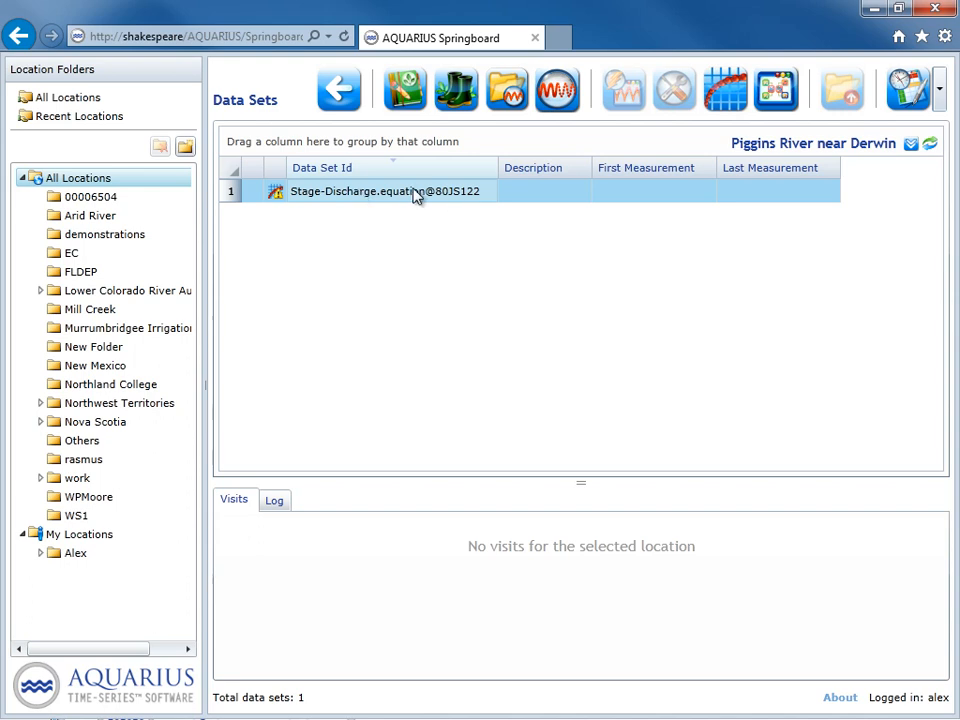
{"action": "left_click", "coordinate": [739, 92]}
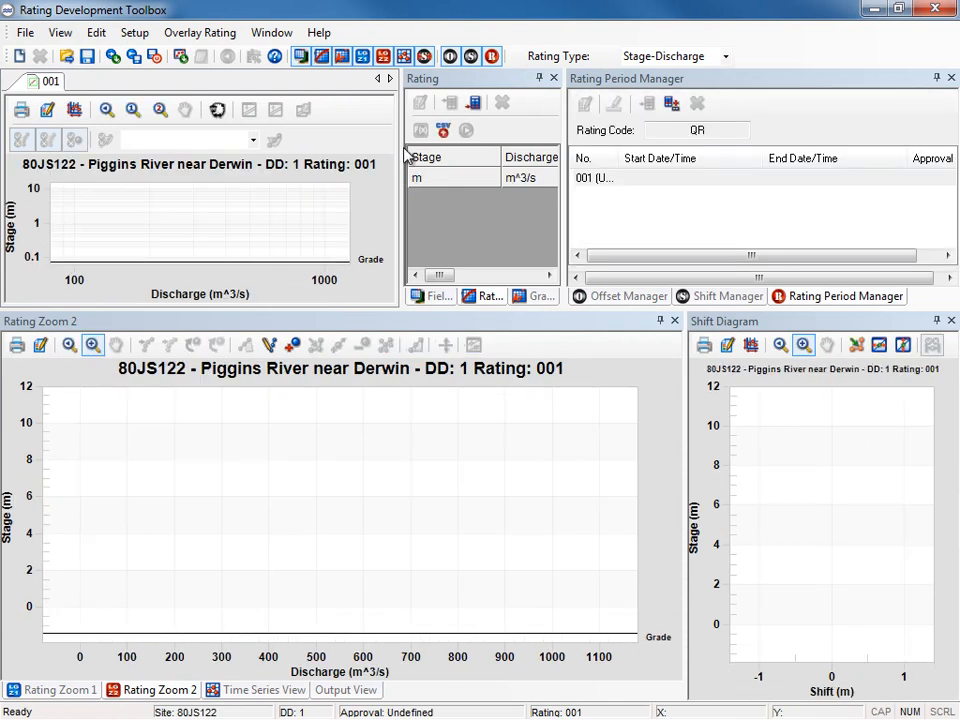
{"action": "left_click_drag", "start_coordinate": [401, 148], "coordinate": [229, 147]}
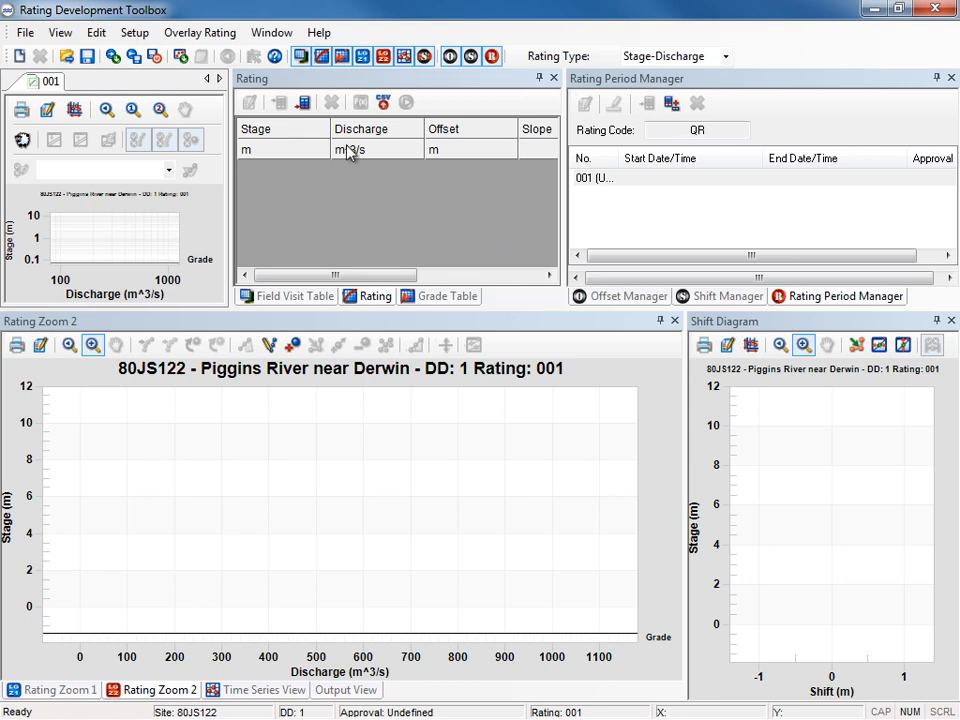
Set up rating 001 with the Descriptive Equ. transformation and Preliminary approval, accepting the change to an equation rating.
{"action": "left_click", "coordinate": [131, 38]}
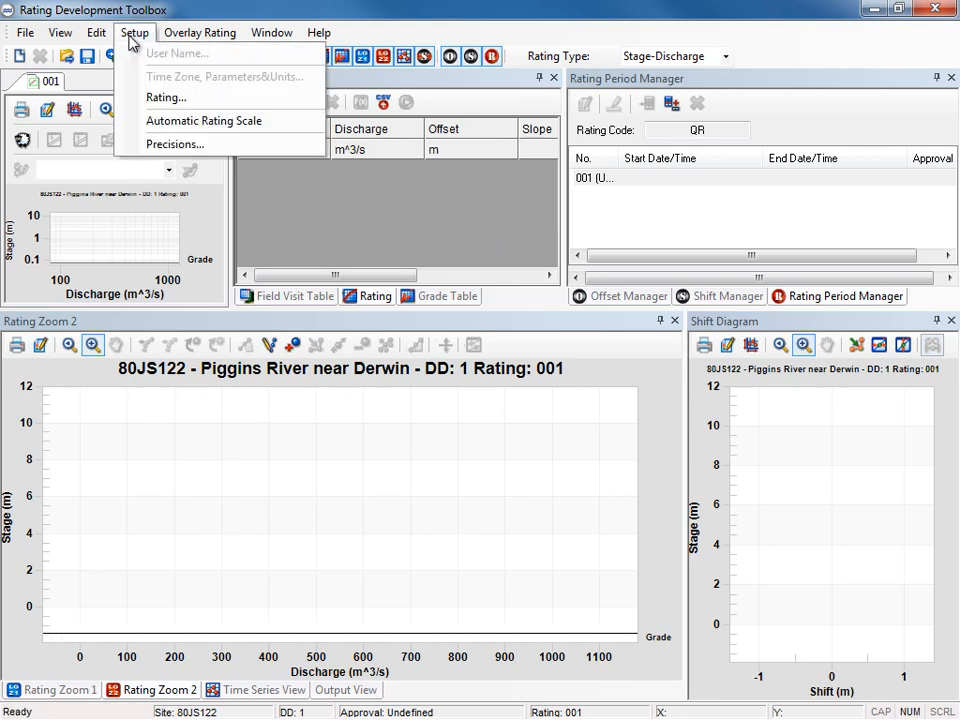
{"action": "left_click", "coordinate": [191, 101]}
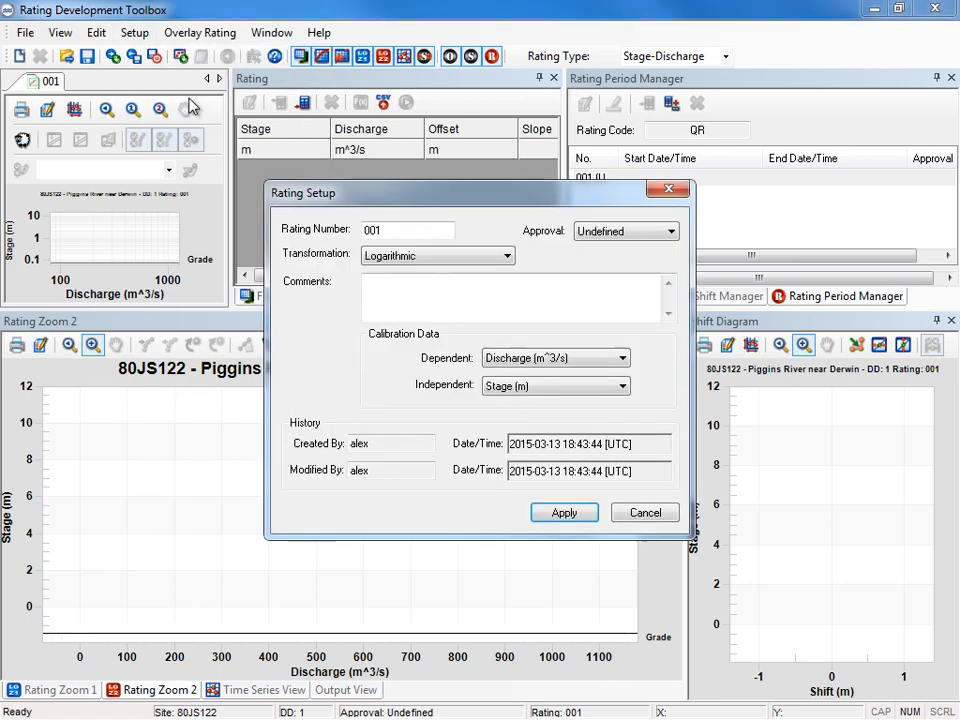
{"action": "left_click", "coordinate": [493, 258]}
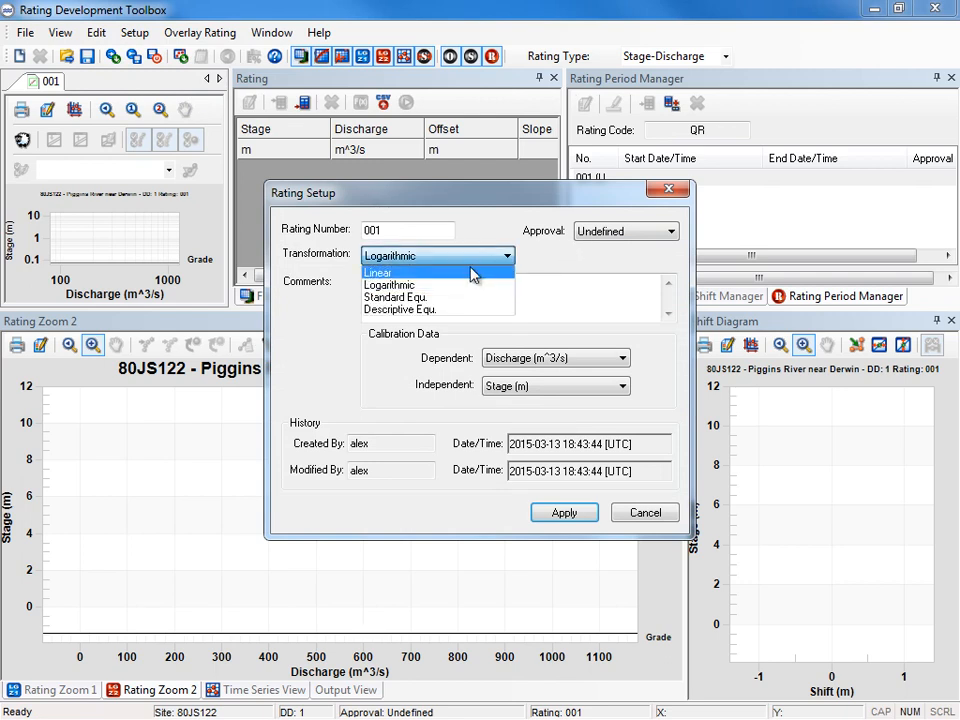
{"action": "left_click", "coordinate": [446, 310]}
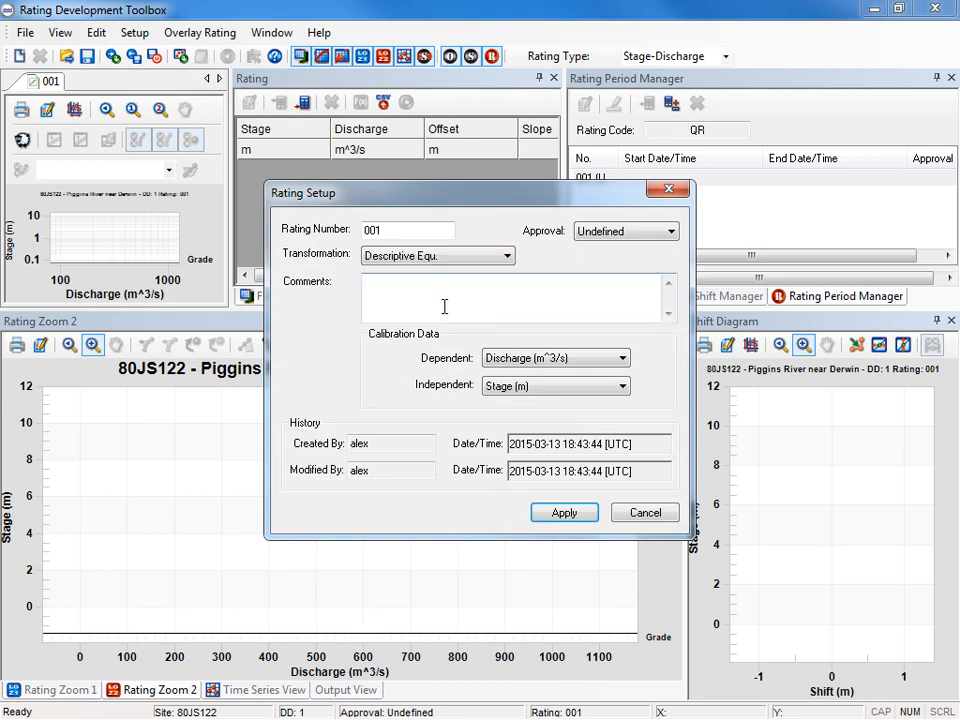
{"action": "left_click", "coordinate": [585, 236]}
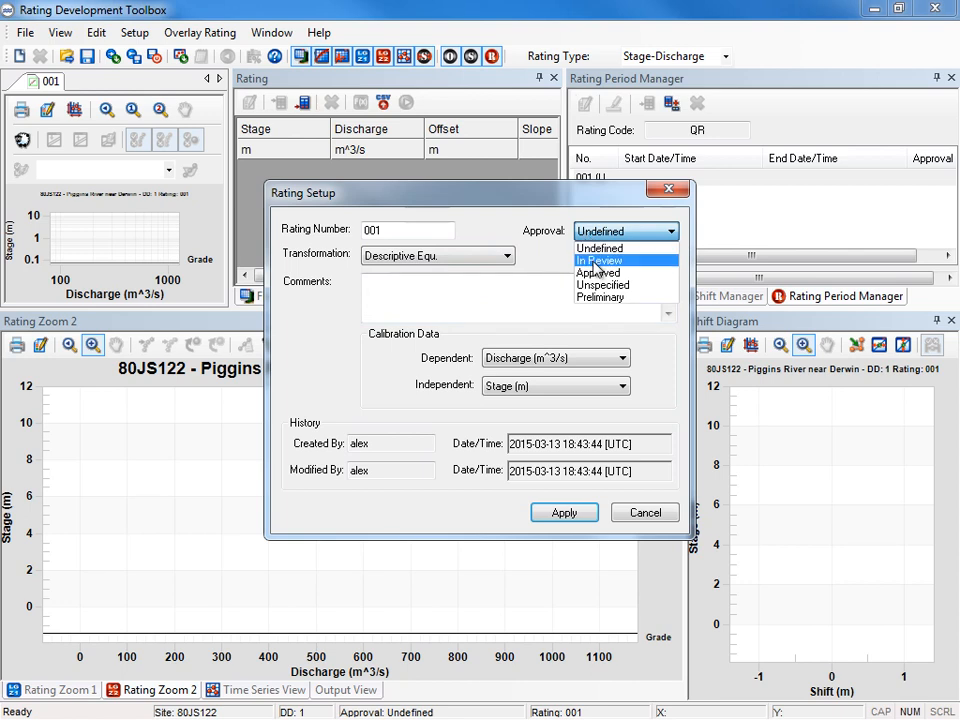
{"action": "left_click", "coordinate": [605, 297]}
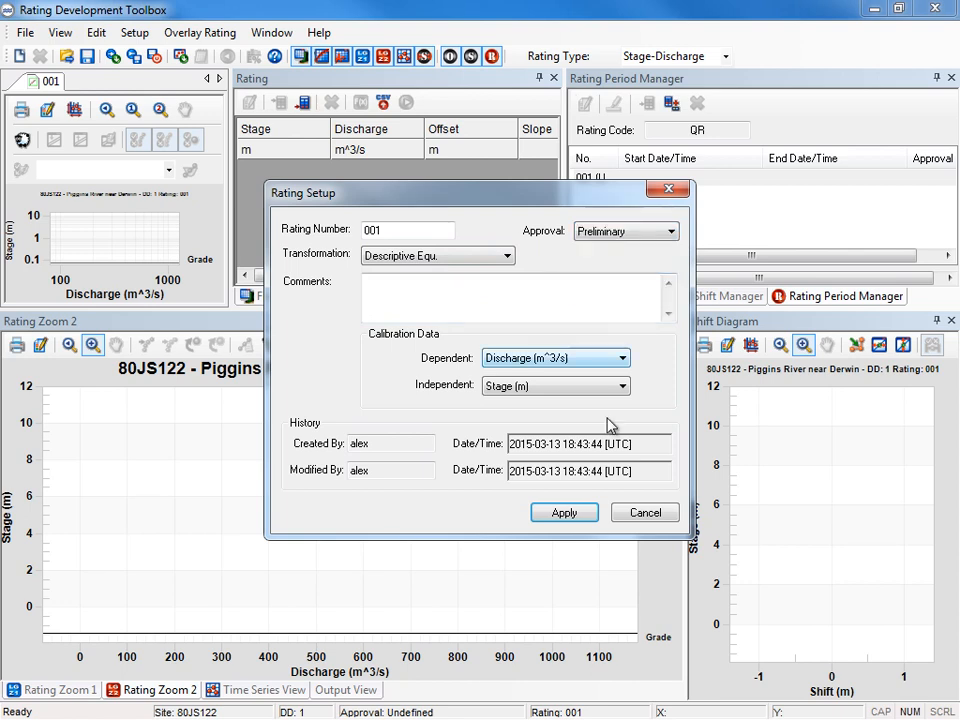
{"action": "left_click", "coordinate": [564, 513]}
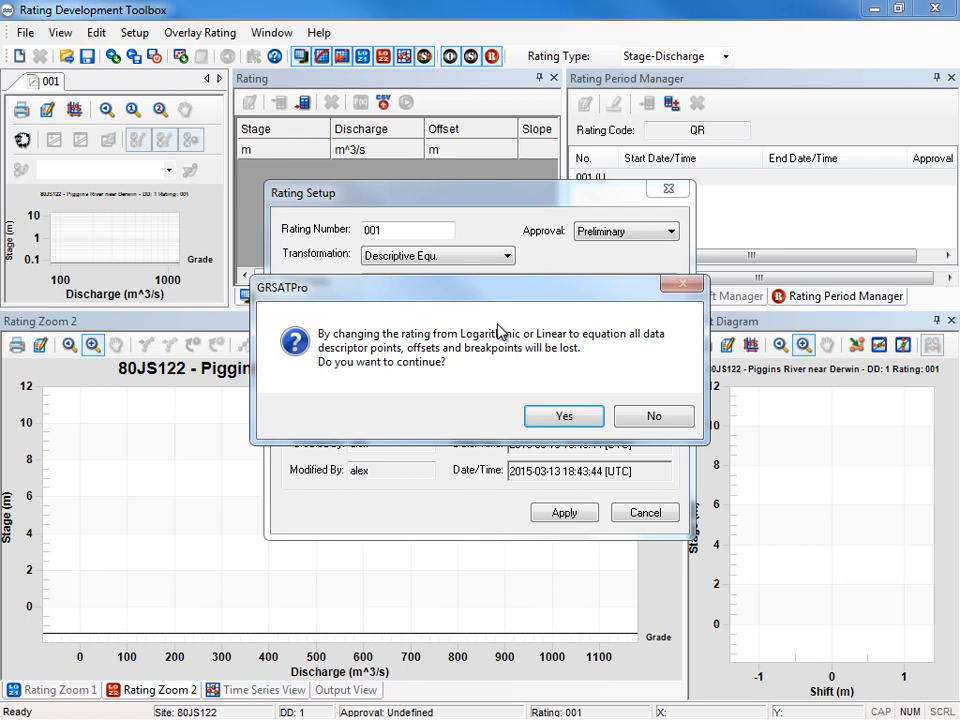
{"action": "left_click", "coordinate": [566, 416]}
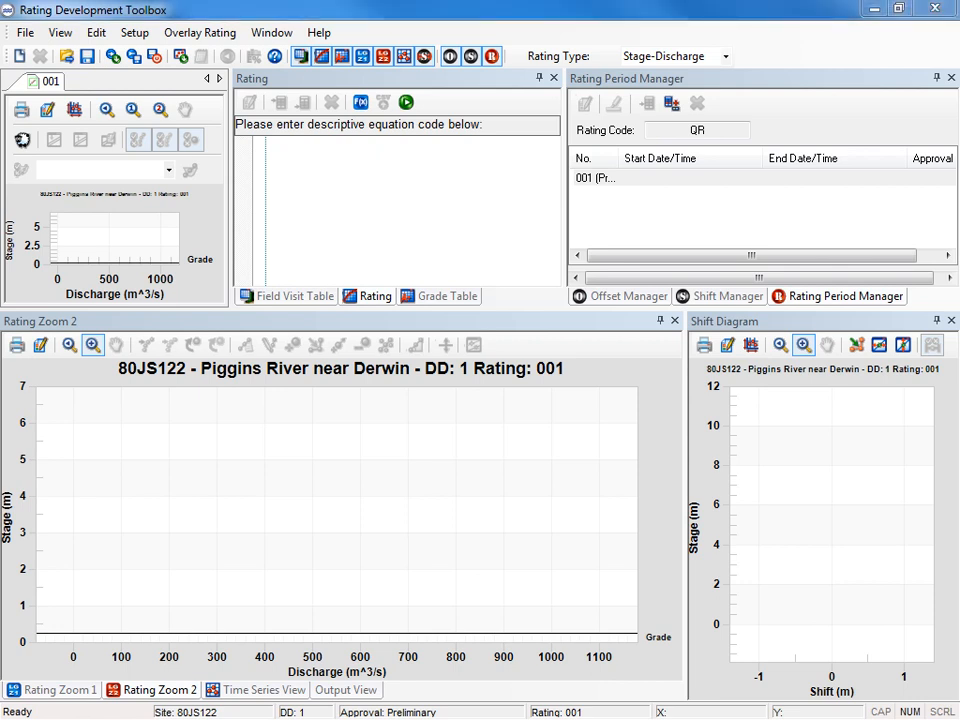
Enter the equation X = 39.369 * pow((Y+0.1),1.979), run it and autoscale the plots to the whole curve.
{"action": "left_click", "coordinate": [366, 188]}
{"action": "type", "text": "X = 39.369 * pow((Y+0.1),1.979)"}
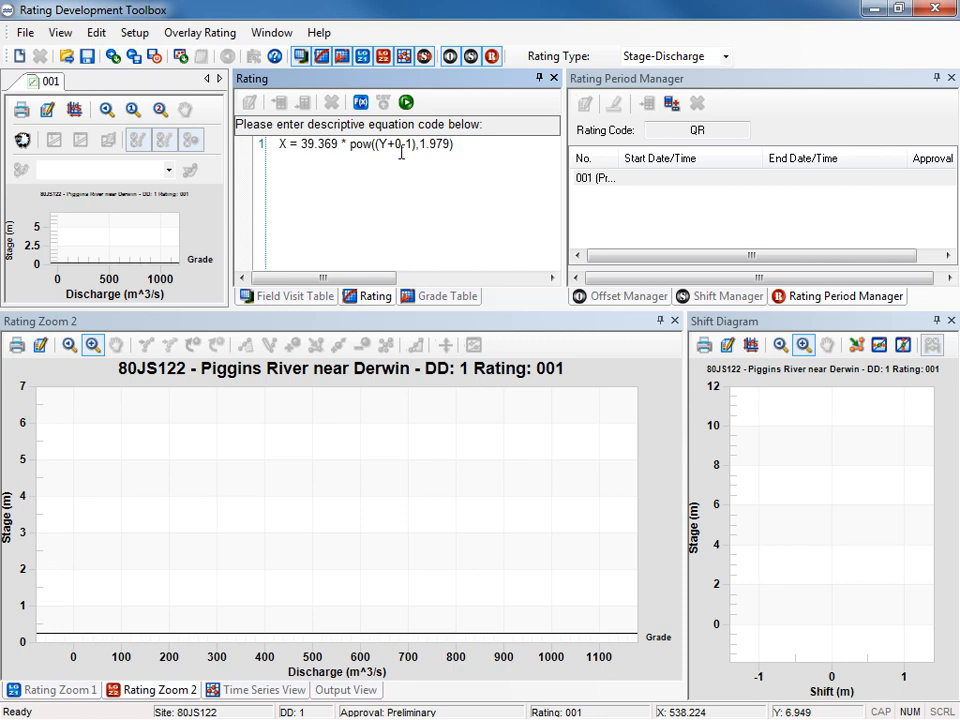
{"action": "left_click", "coordinate": [407, 102]}
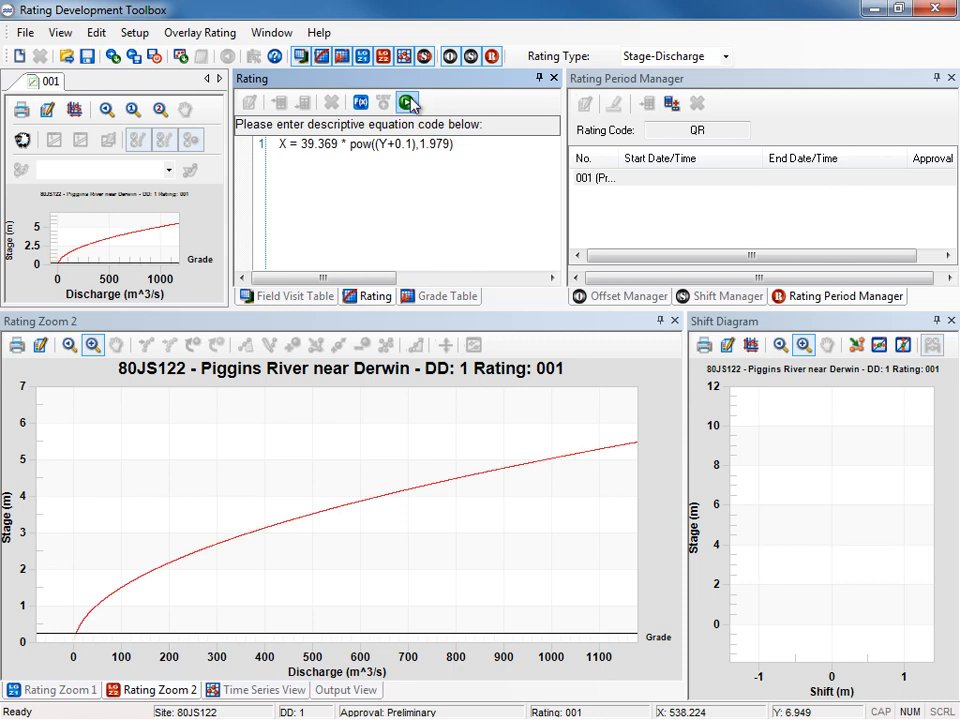
{"action": "left_click", "coordinate": [76, 110]}
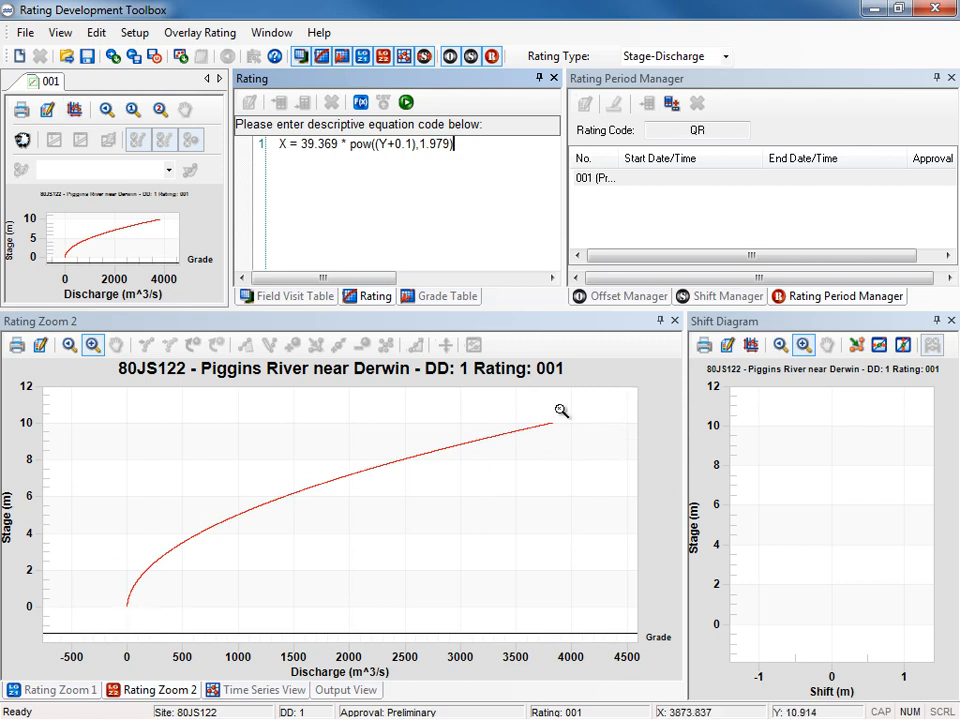
Enable a rating period for rating 001 with the start date and time 01/01/2014 00:00:00.
{"action": "left_click", "coordinate": [816, 298]}
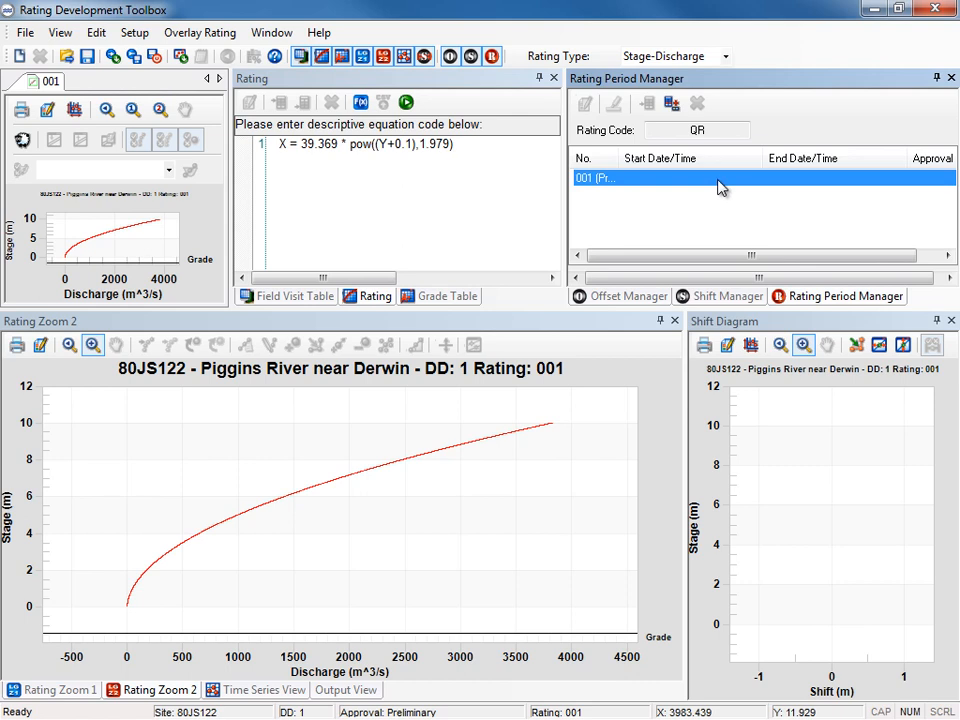
{"action": "double_click", "coordinate": [810, 298]}
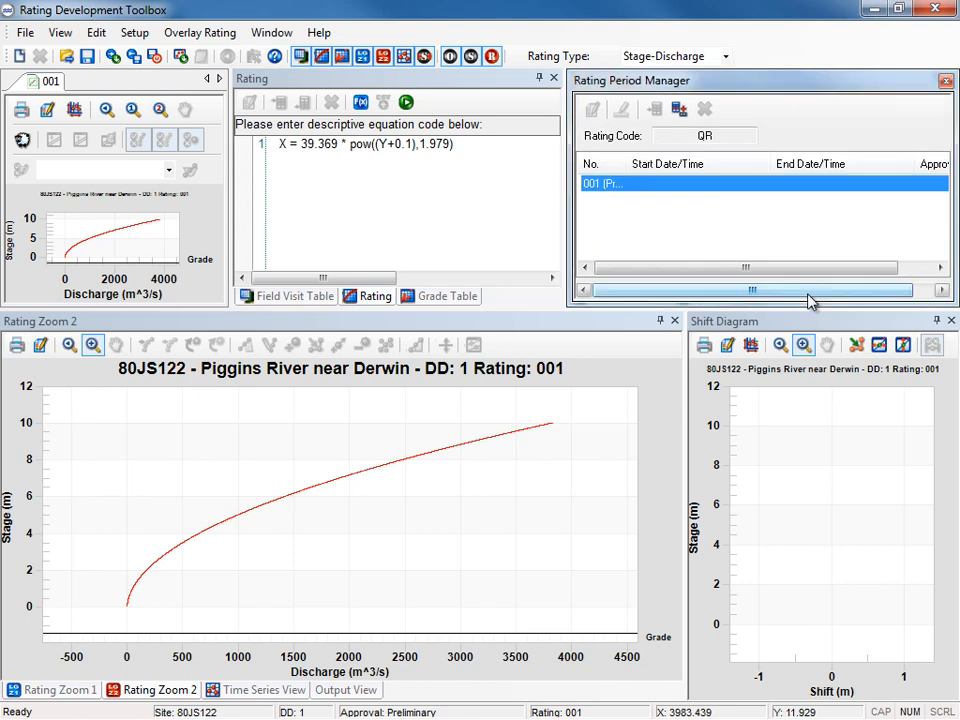
{"action": "double_click", "coordinate": [703, 188]}
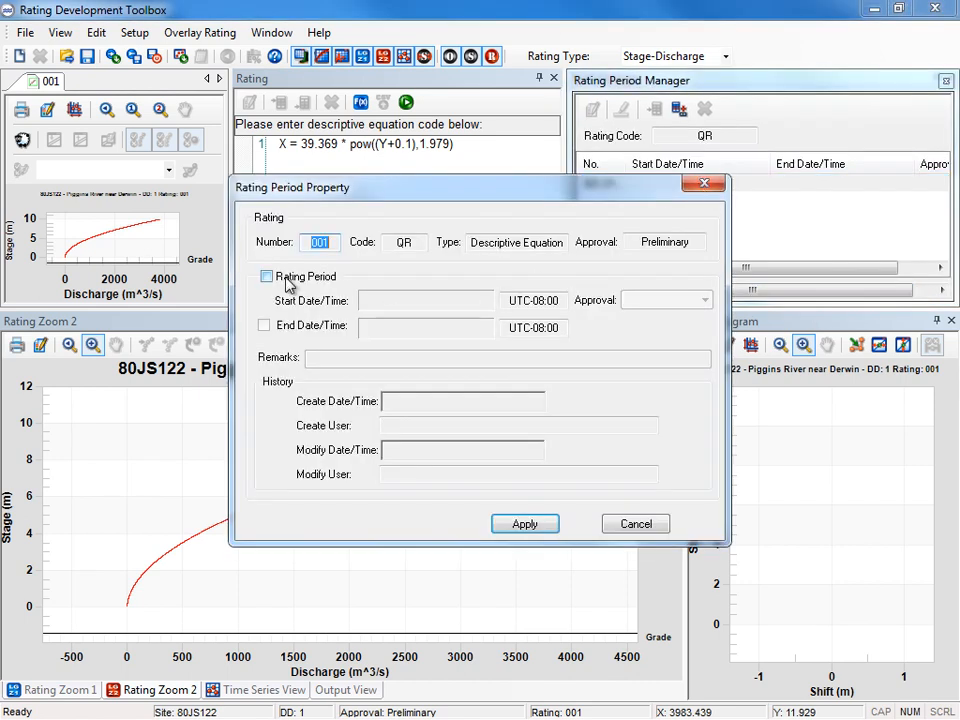
{"action": "left_click", "coordinate": [268, 279]}
{"action": "left_click", "coordinate": [405, 302]}
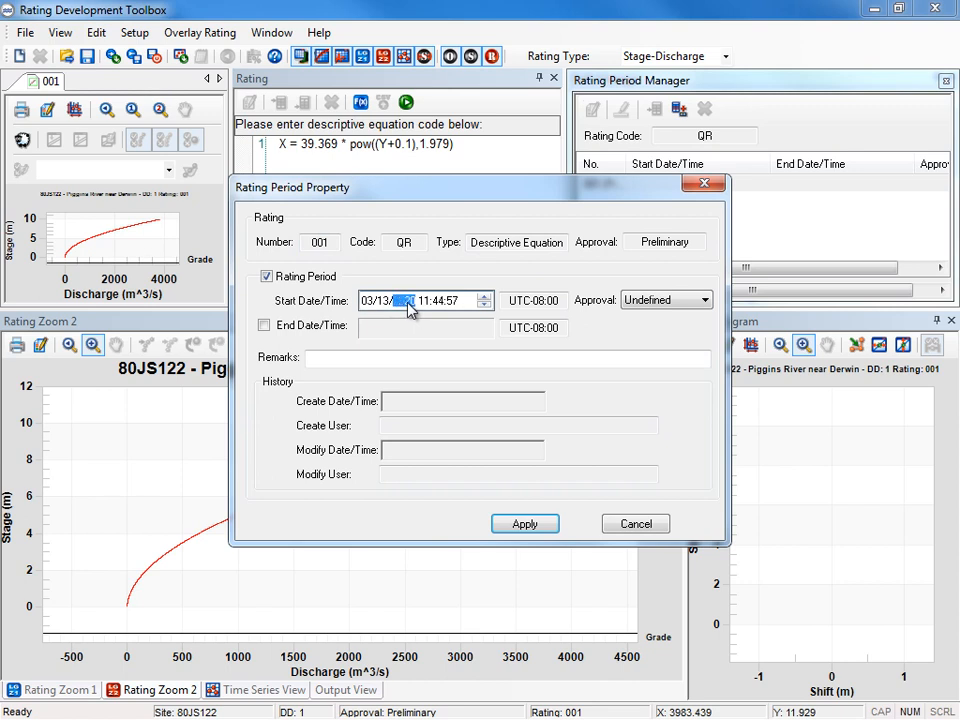
{"action": "left_click", "coordinate": [366, 301]}
{"action": "left_click", "coordinate": [389, 303]}
{"action": "type", "text": "01"}
{"action": "left_click", "coordinate": [427, 303]}
{"action": "type", "text": "000000"}
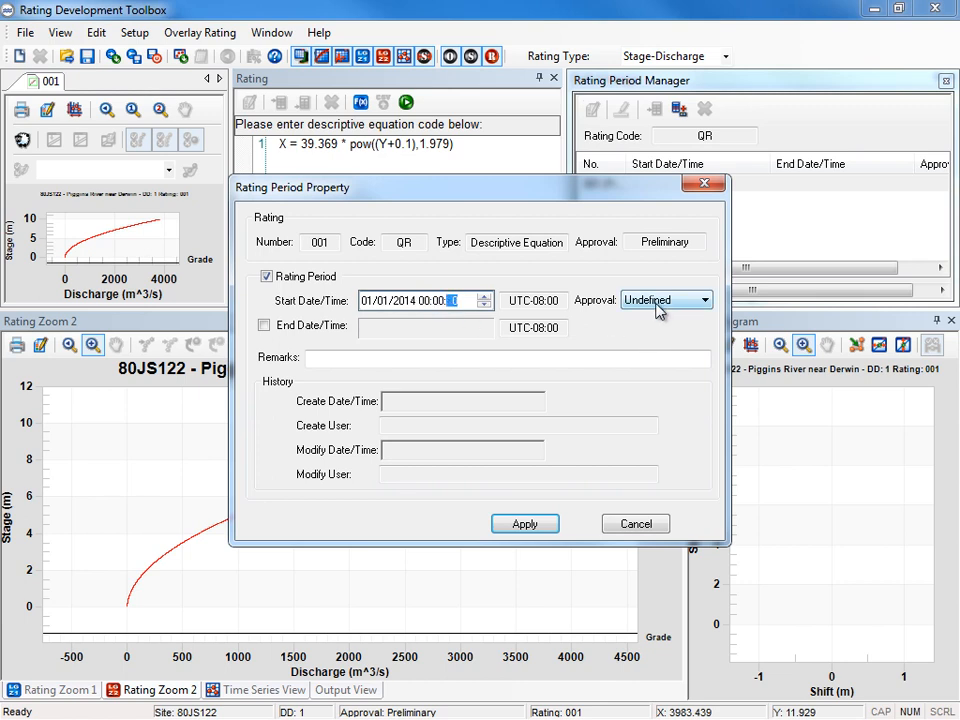
Set the rating period's approval to Preliminary and apply the period properties.
{"action": "left_click", "coordinate": [657, 311]}
{"action": "left_click", "coordinate": [645, 339]}
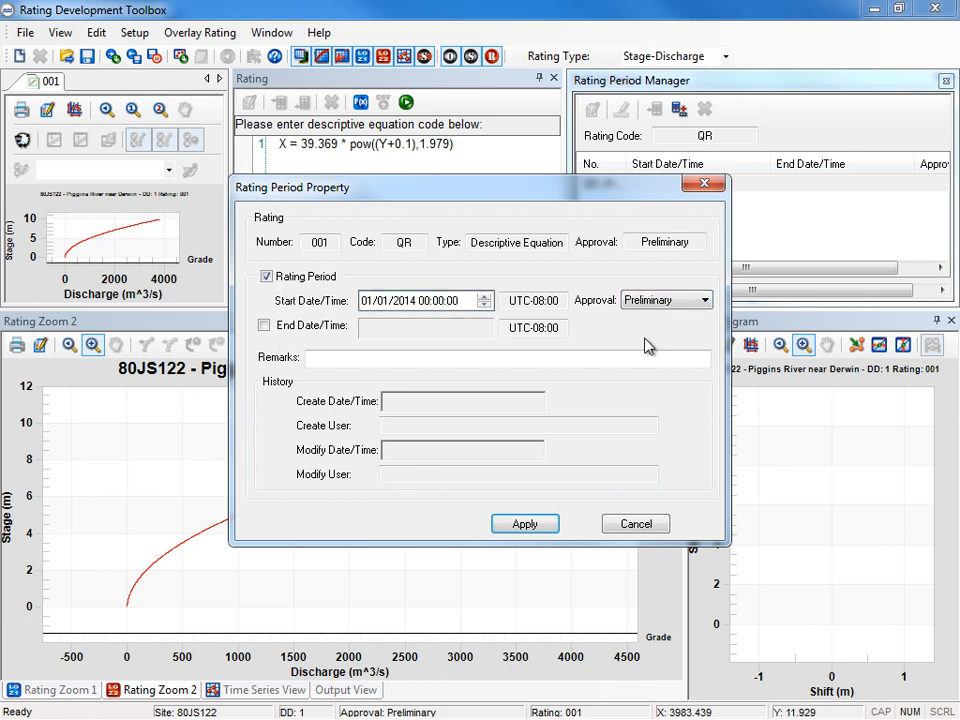
{"action": "left_click", "coordinate": [532, 526]}
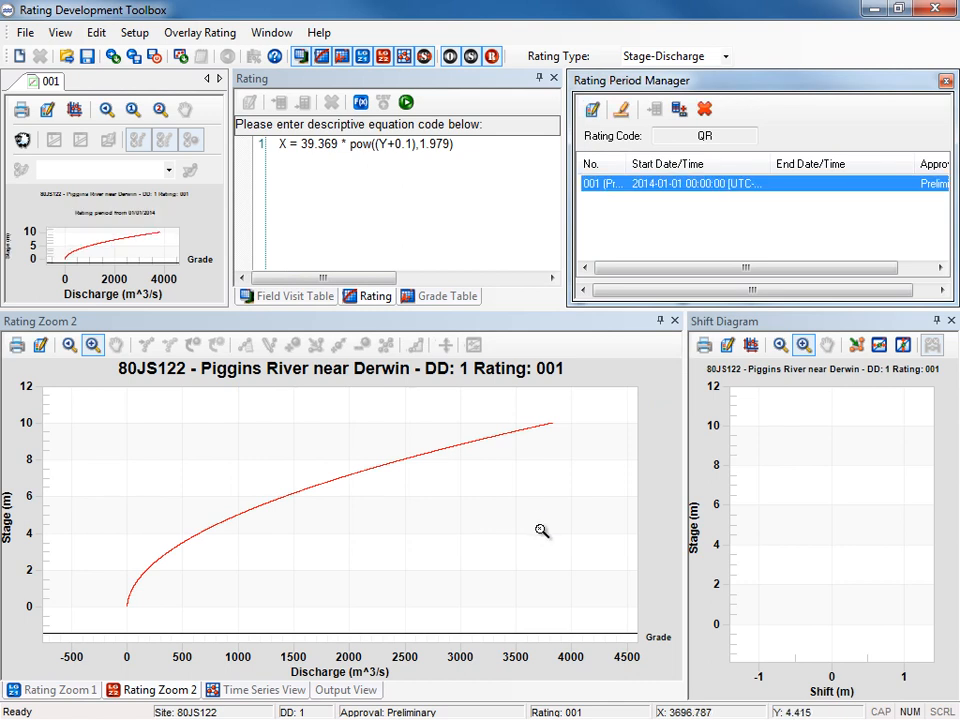
Save the rating curve to the output ports, exit the toolbox, refresh the location's data sets and select Stage-Discharge.equation@80JS122.
{"action": "left_click", "coordinate": [27, 36]}
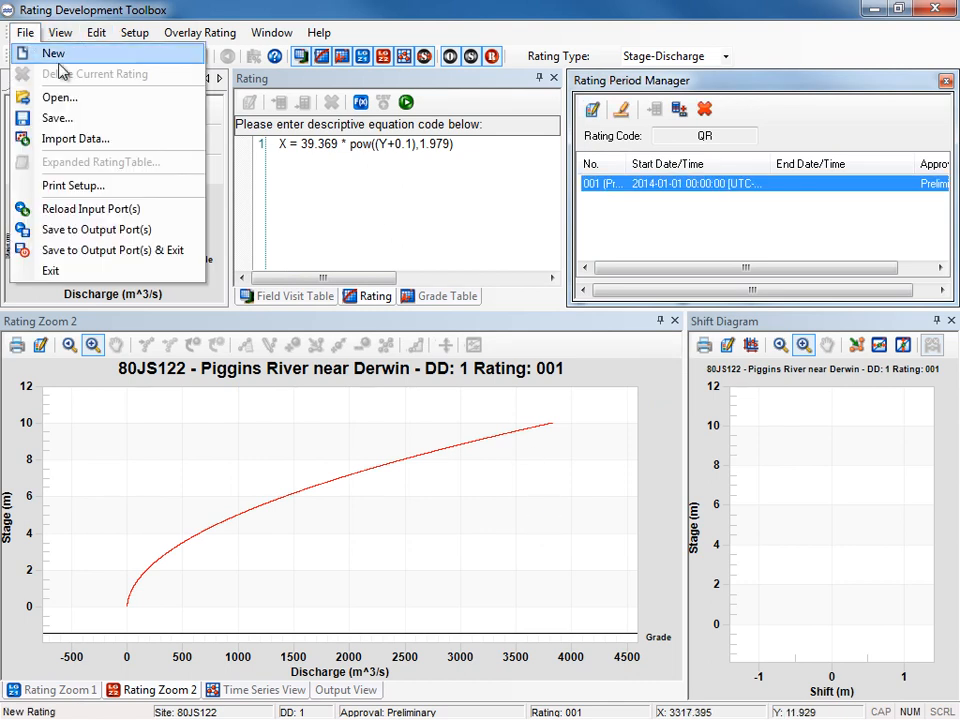
{"action": "left_click", "coordinate": [190, 254]}
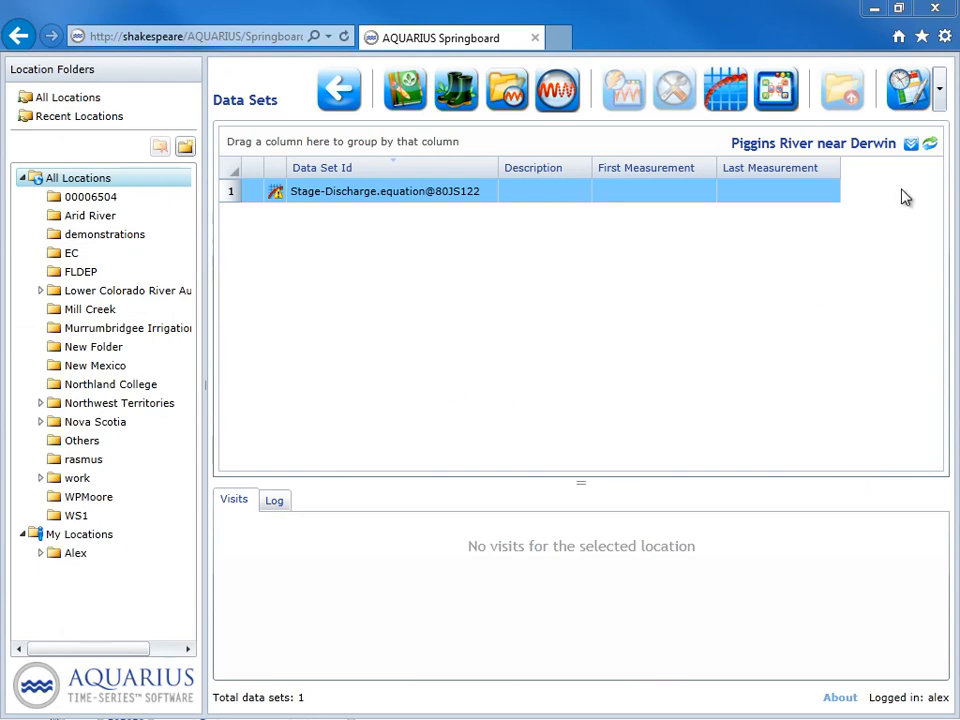
{"action": "left_click", "coordinate": [929, 146]}
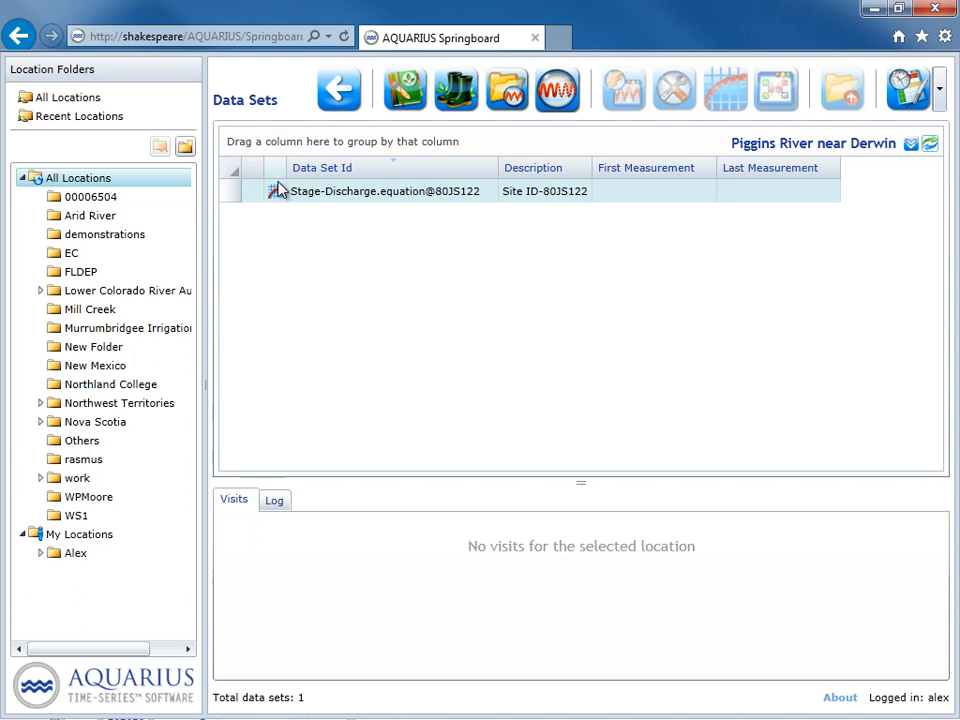
{"action": "left_click", "coordinate": [305, 194]}
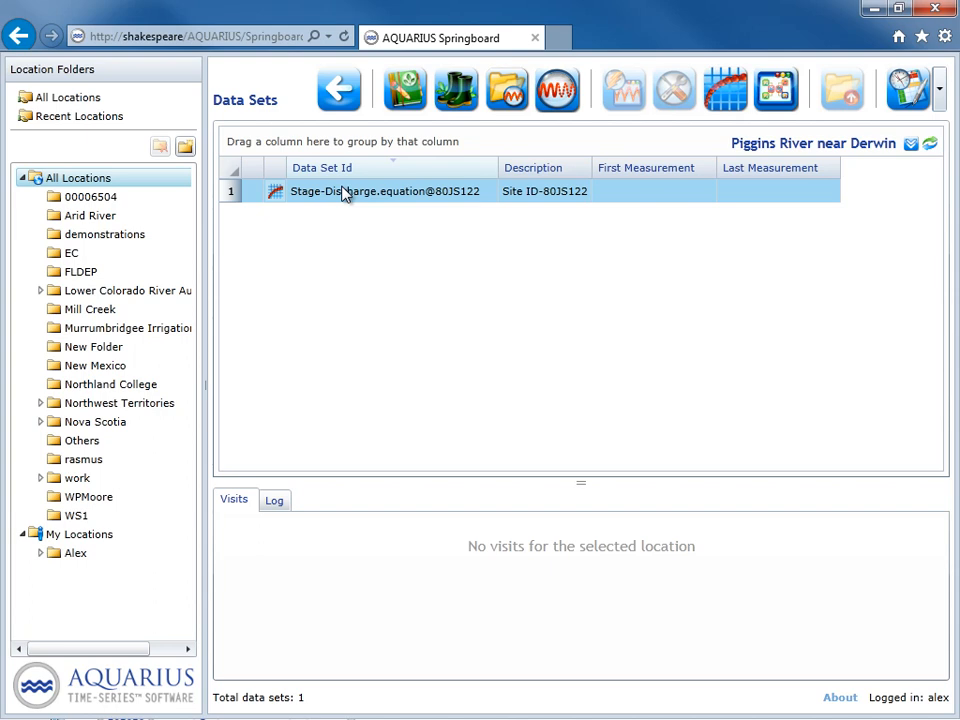
Open the location in Location Manager and add a basic time series data set labelled logger.
{"action": "left_click", "coordinate": [418, 94]}
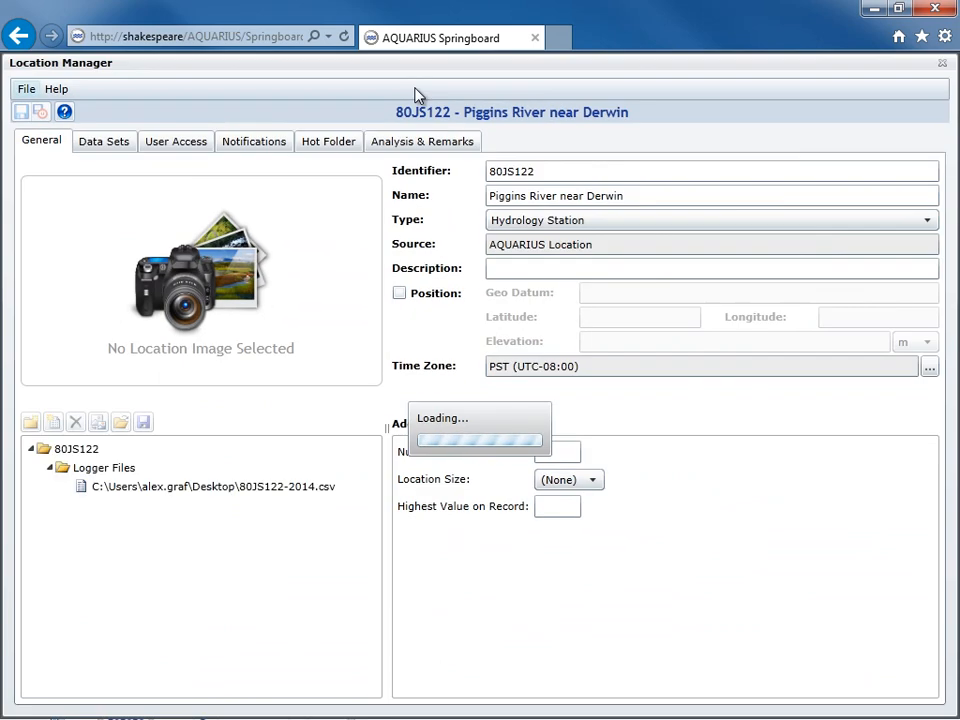
{"action": "left_click", "coordinate": [92, 153]}
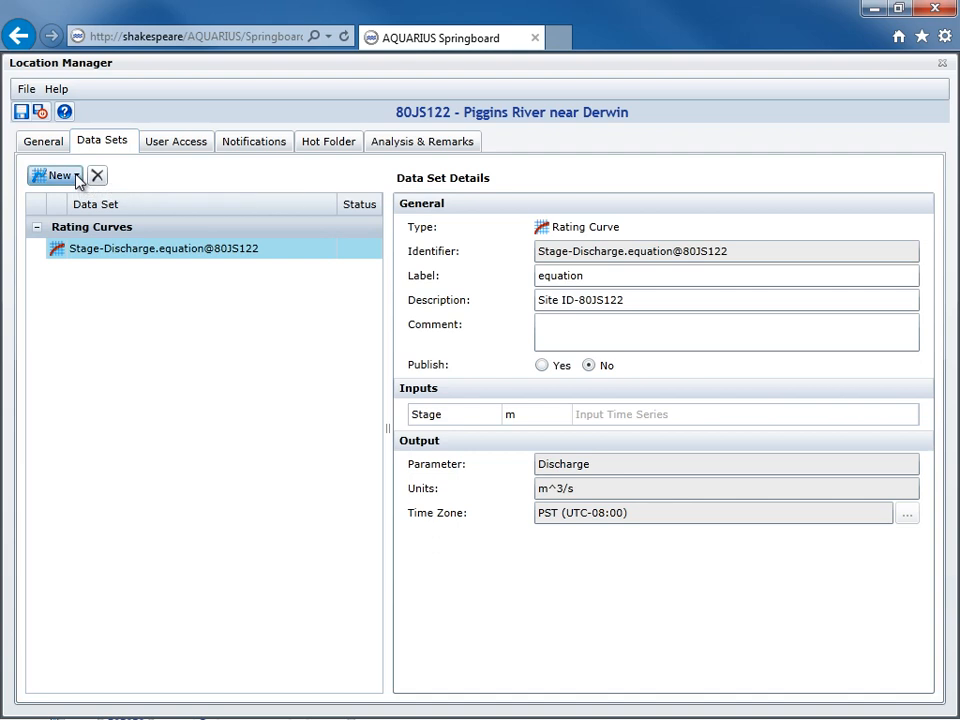
{"action": "left_click", "coordinate": [79, 180]}
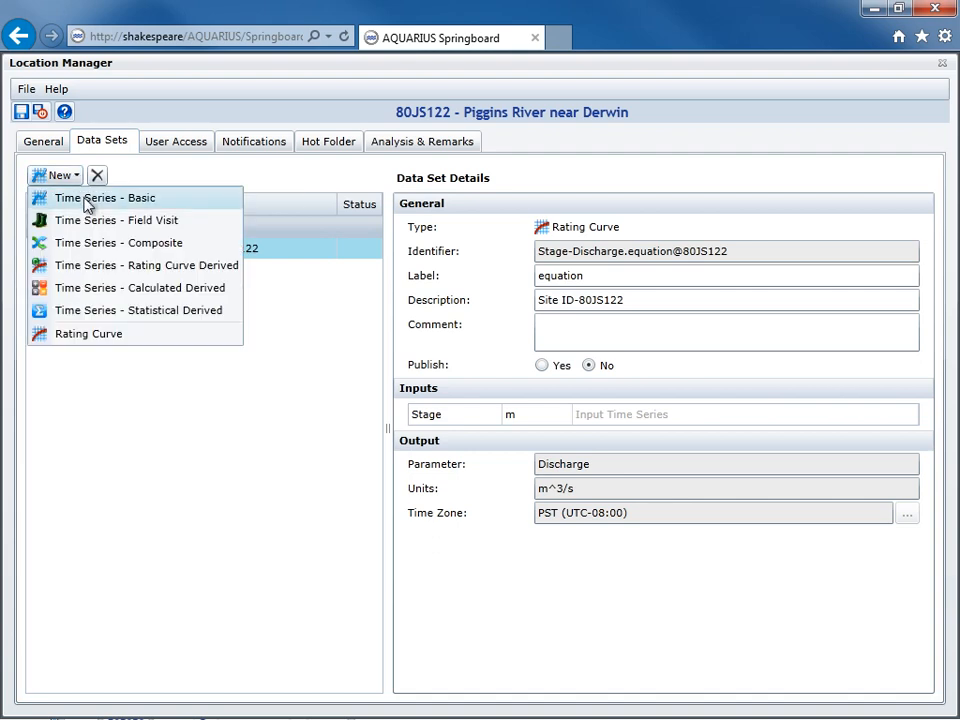
{"action": "left_click", "coordinate": [86, 200]}
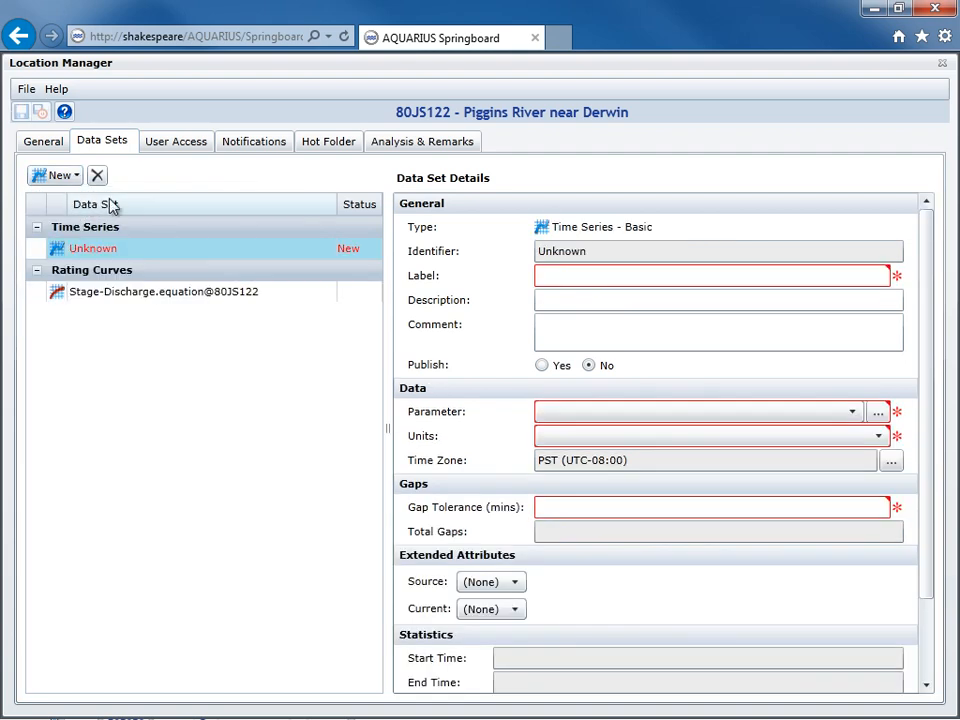
{"action": "left_click", "coordinate": [558, 274]}
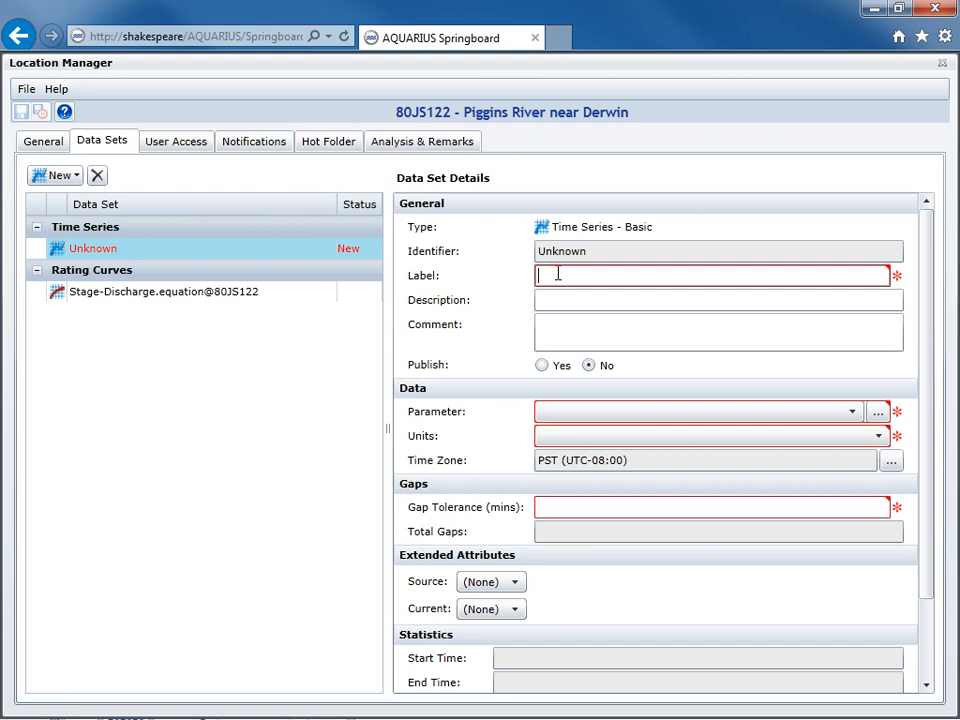
{"action": "type", "text": "logger"}
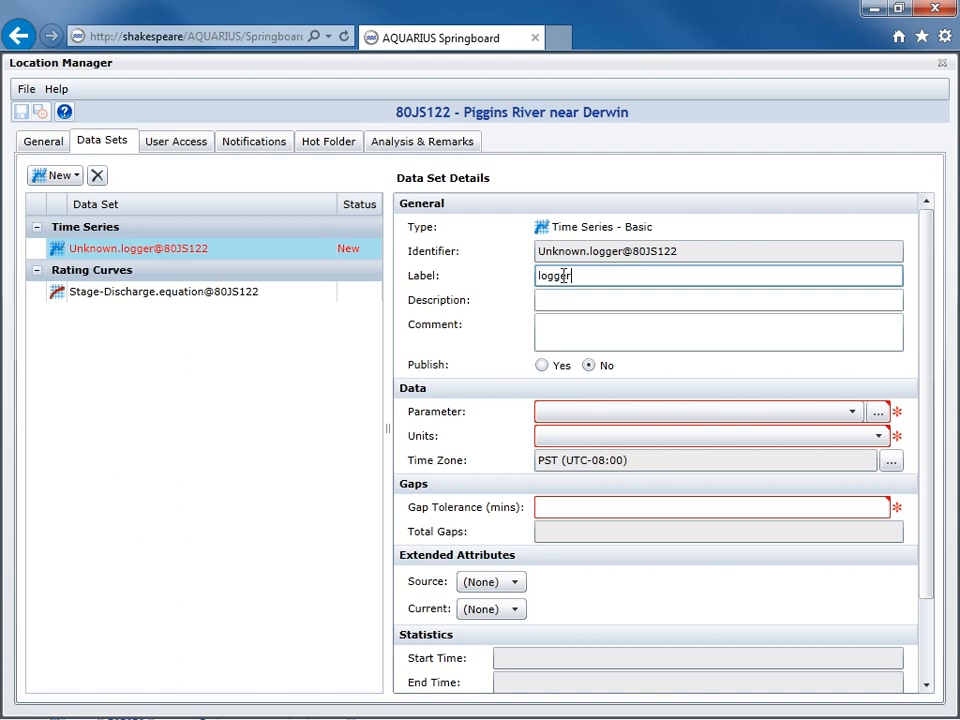
Set the new time series' parameter to Stage with units of m.
{"action": "left_click", "coordinate": [878, 413]}
{"action": "type", "text": "stage"}
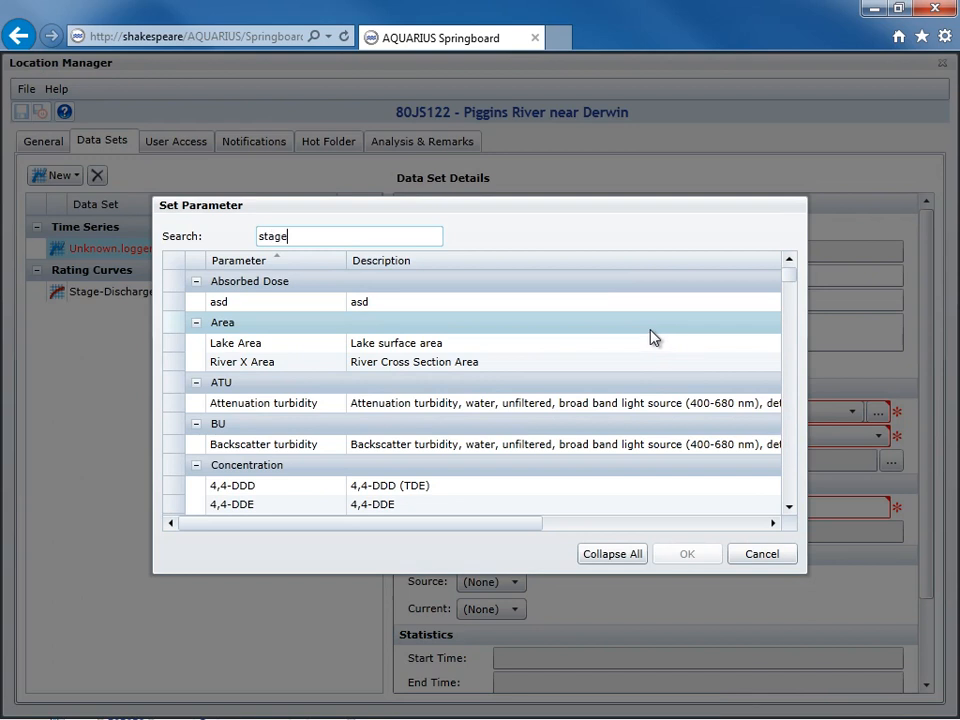
{"action": "left_click", "coordinate": [226, 304]}
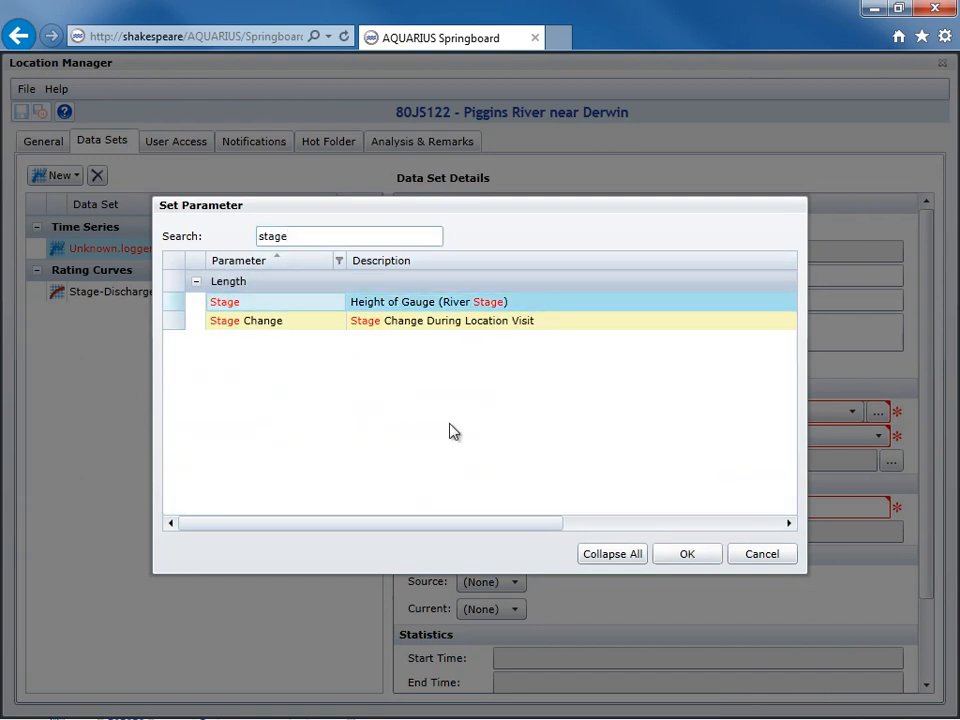
{"action": "left_click", "coordinate": [694, 563]}
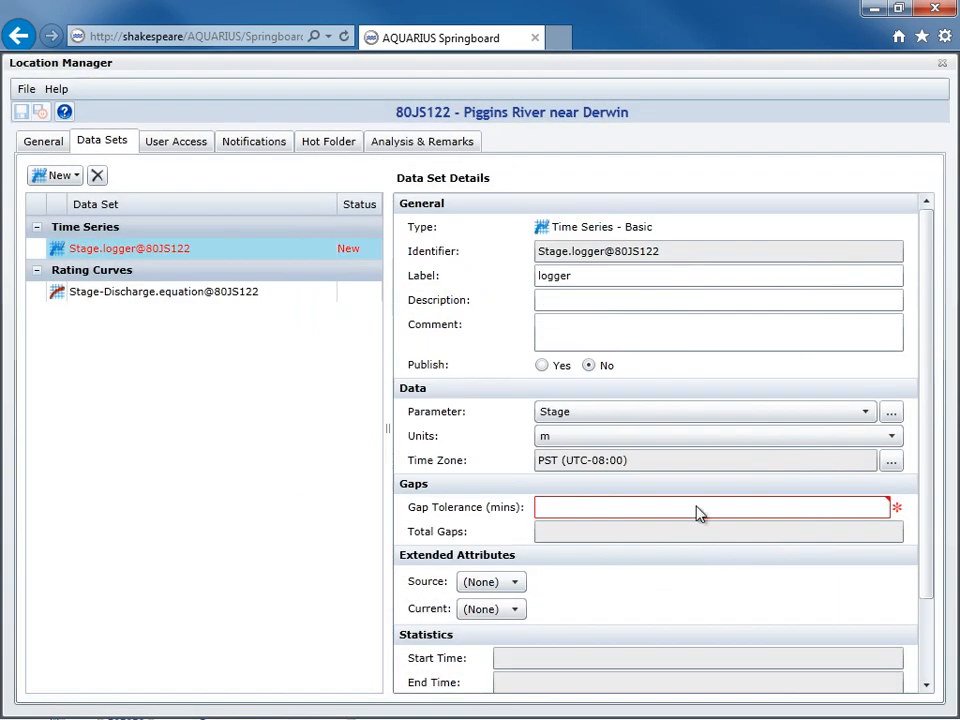
{"action": "left_click", "coordinate": [650, 440]}
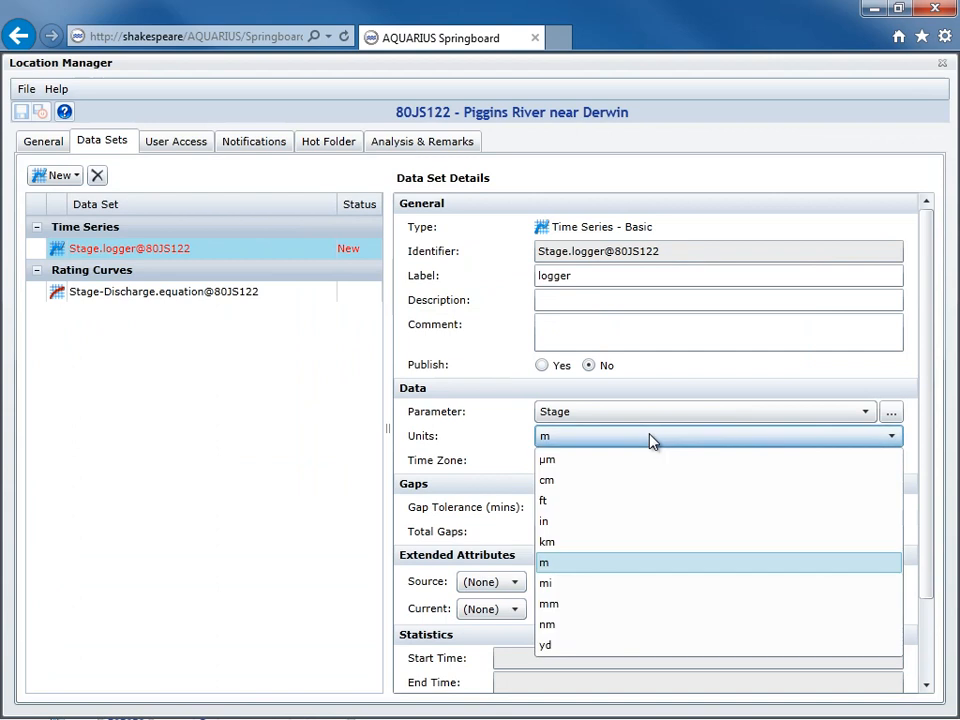
{"action": "left_click", "coordinate": [558, 566]}
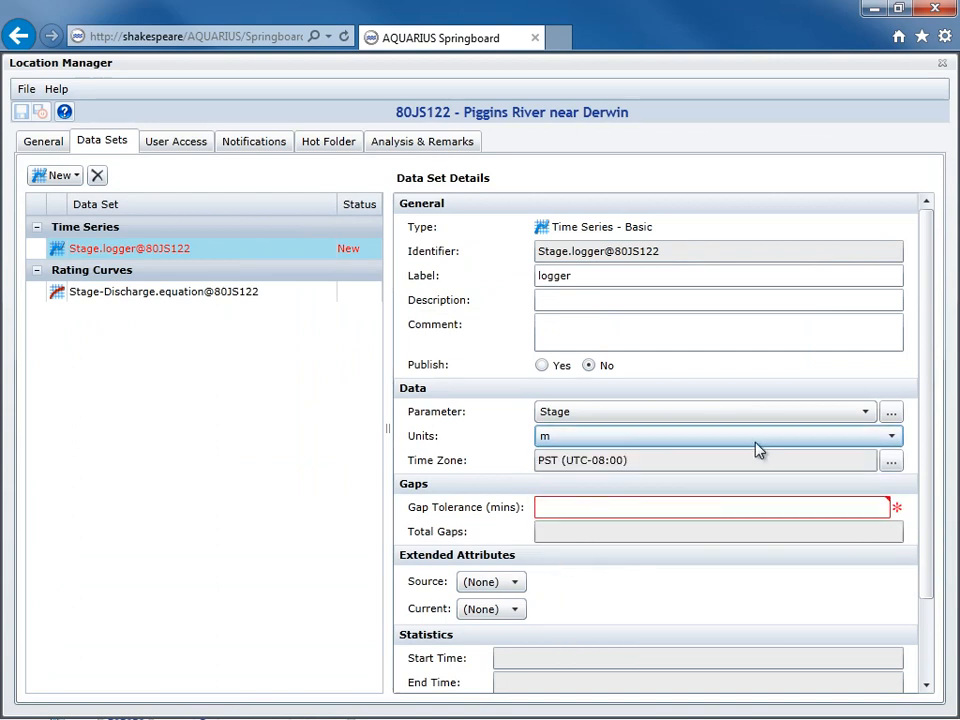
Set the time series' gap tolerance to 5 minutes, save the location and exit Location Manager.
{"action": "left_click", "coordinate": [605, 510]}
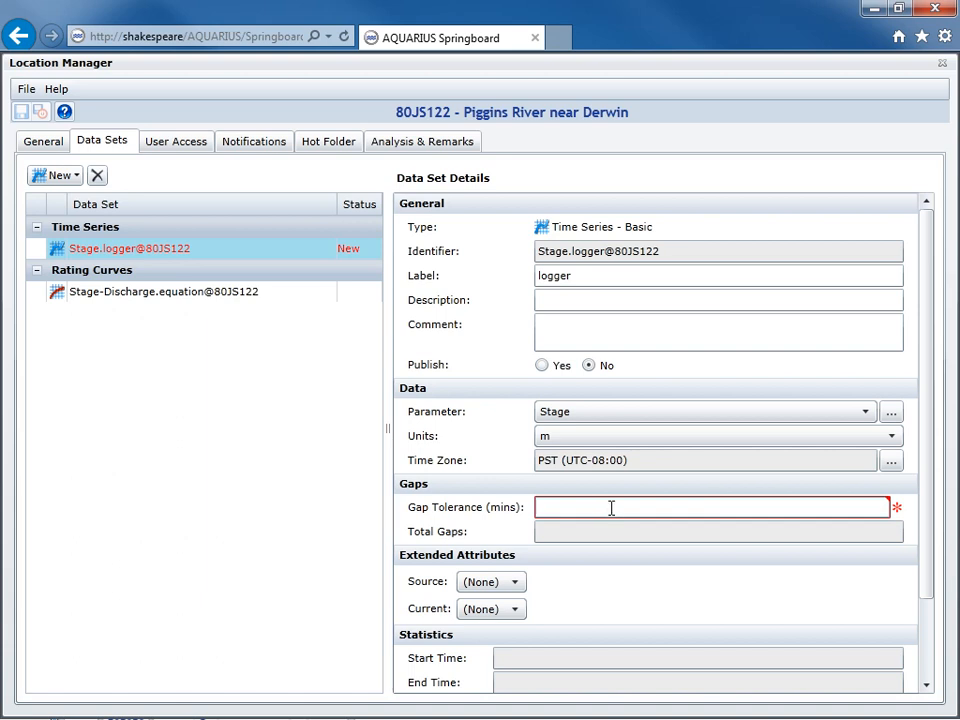
{"action": "type", "text": "5"}
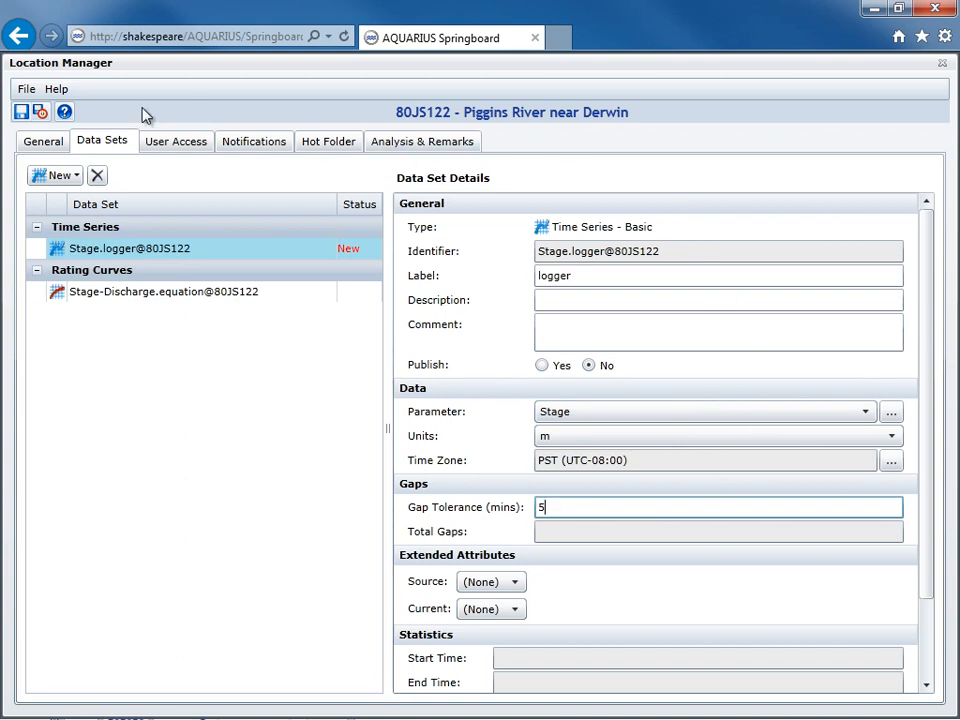
{"action": "left_click", "coordinate": [40, 112]}
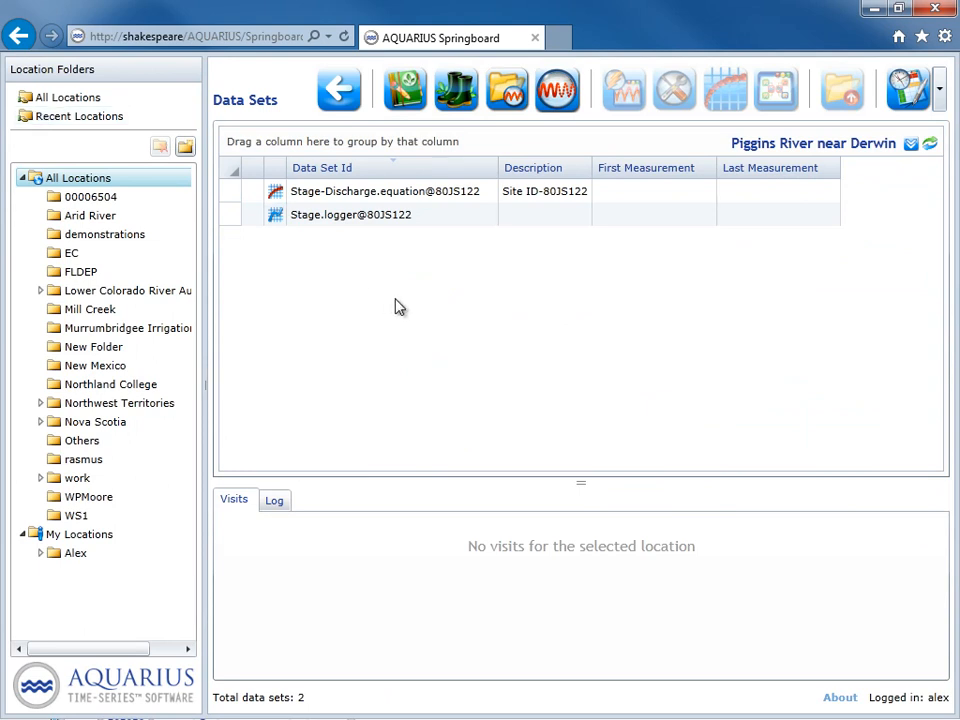
Start appending a logger file for Stage.logger@80JS122 and choose 80JS122-2014.csv from the Desktop as the logger file.
{"action": "left_click", "coordinate": [328, 224]}
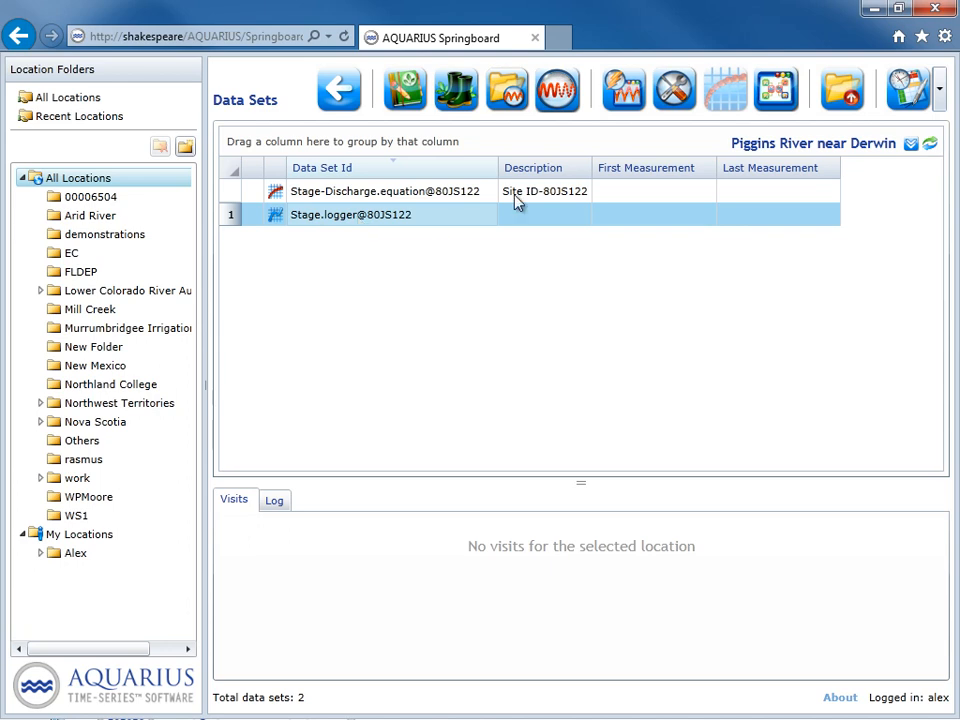
{"action": "left_click", "coordinate": [519, 94]}
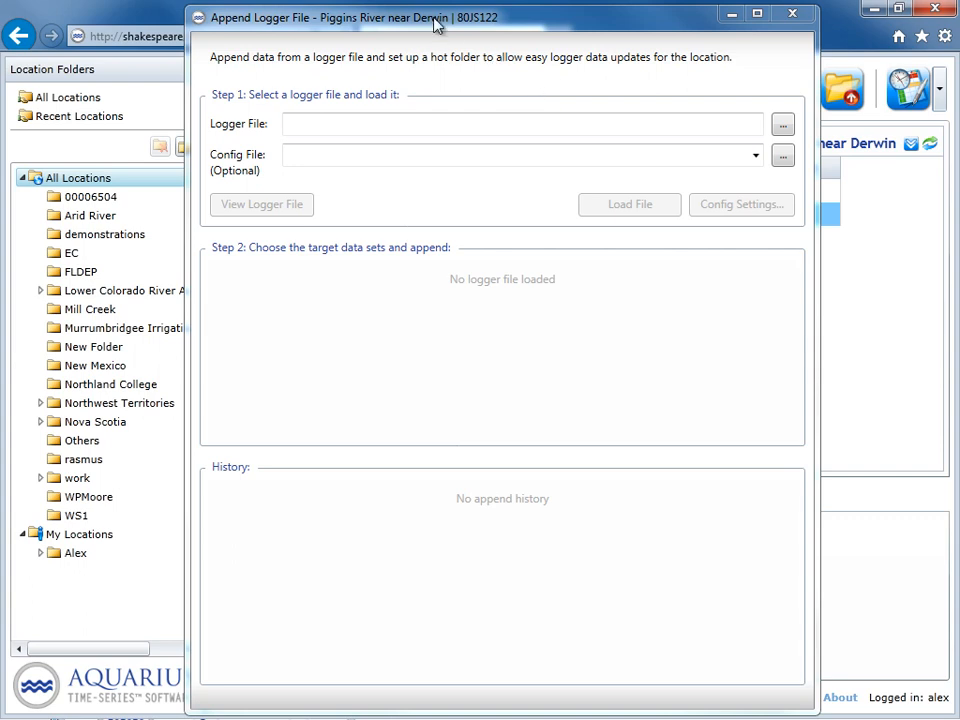
{"action": "left_click", "coordinate": [401, 124]}
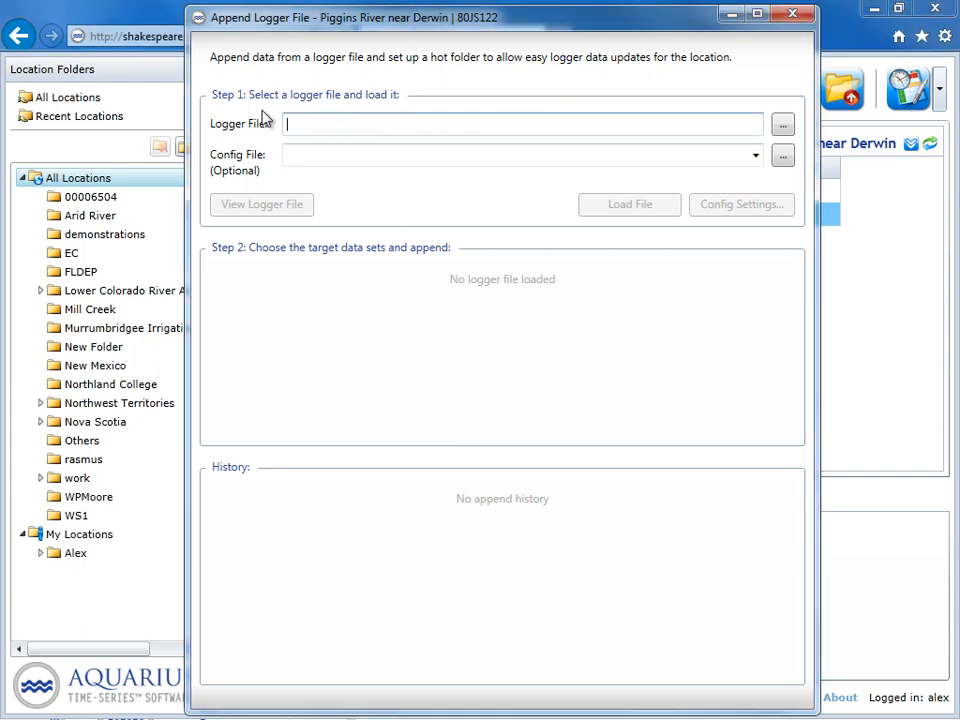
{"action": "left_click", "coordinate": [783, 124]}
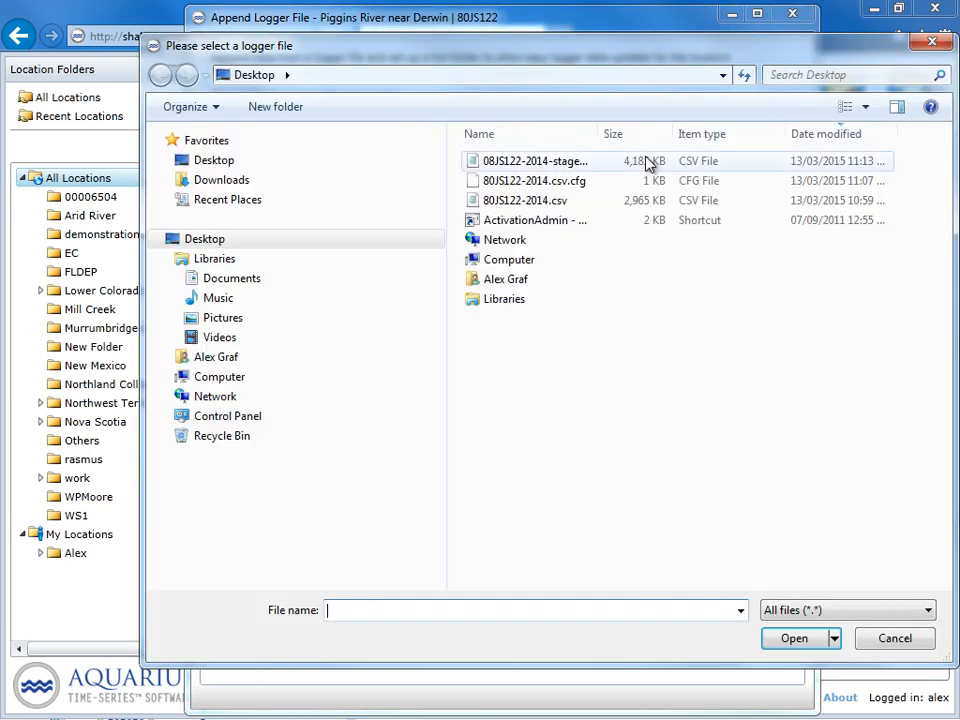
{"action": "left_click_drag", "start_coordinate": [600, 133], "coordinate": [628, 133]}
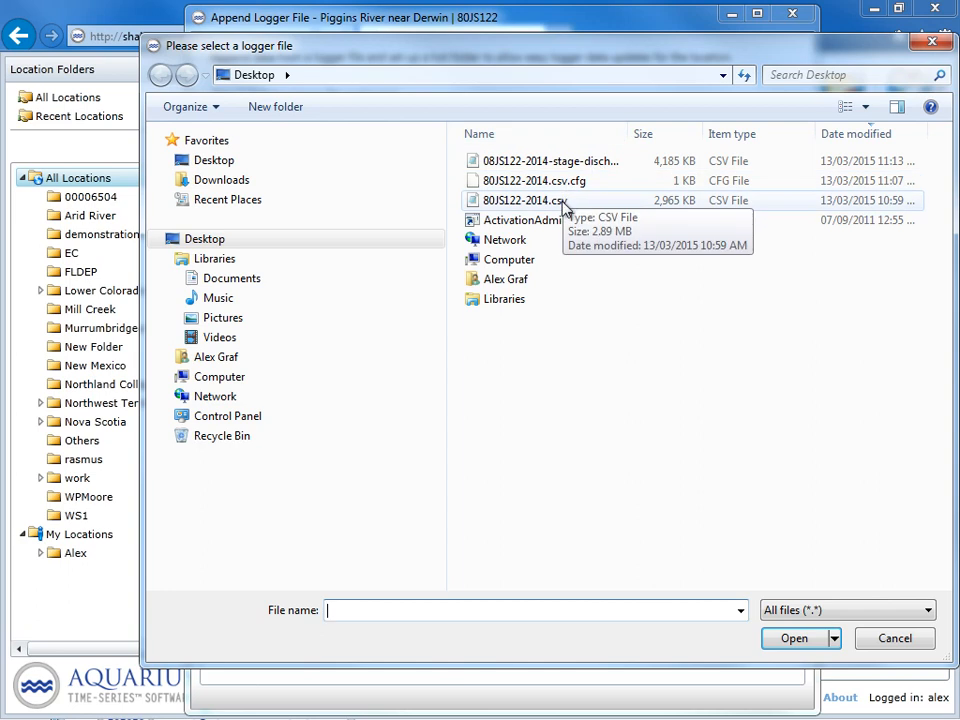
{"action": "left_click", "coordinate": [546, 199]}
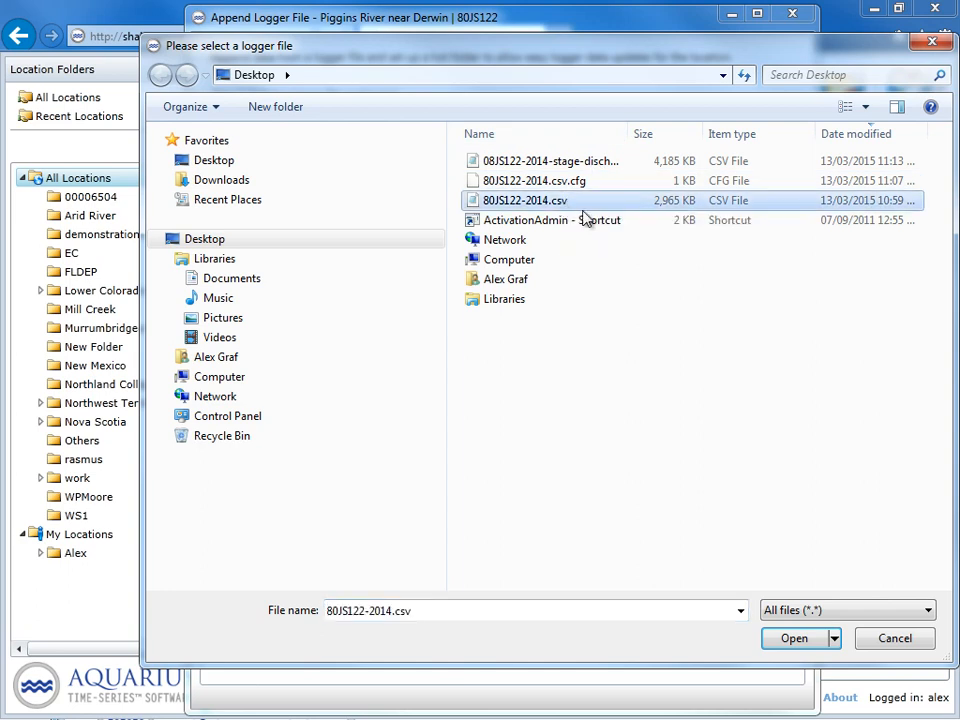
{"action": "left_click", "coordinate": [794, 639]}
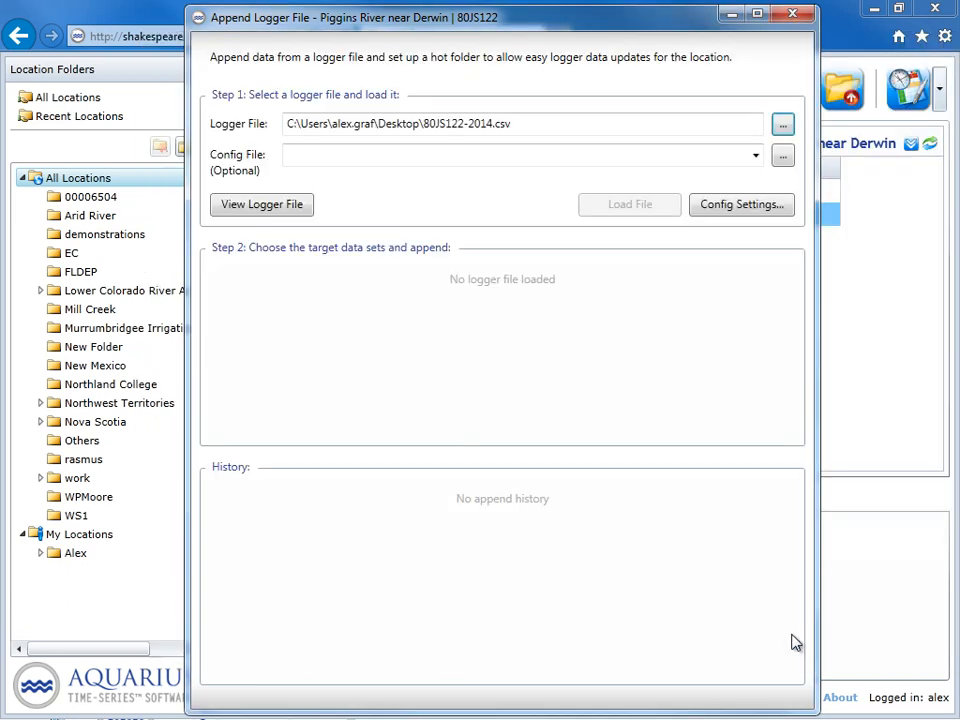
View the logger file's contents, examine its header rows, timestamps and stage values, and close it.
{"action": "left_click", "coordinate": [308, 205]}
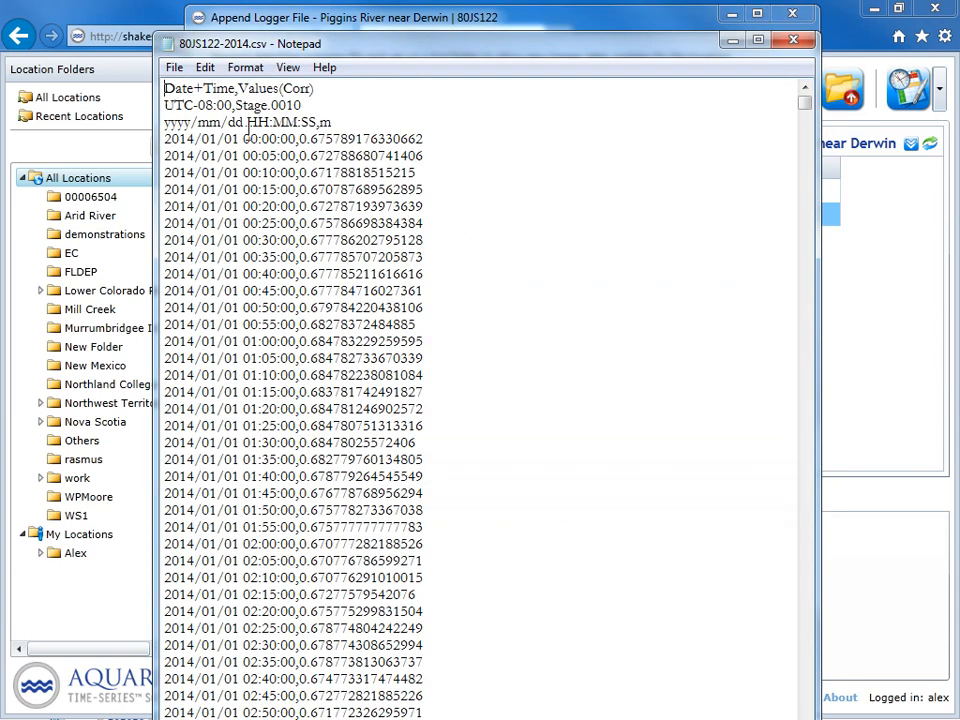
{"action": "left_click_drag", "start_coordinate": [164, 139], "coordinate": [451, 135]}
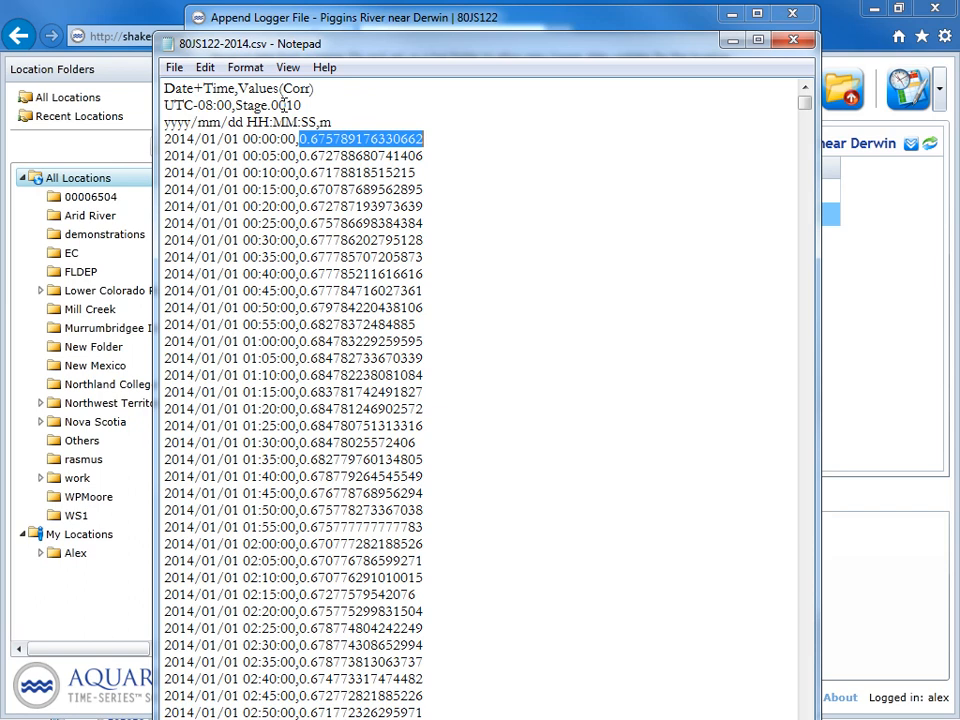
{"action": "left_click_drag", "start_coordinate": [367, 44], "coordinate": [356, 22]}
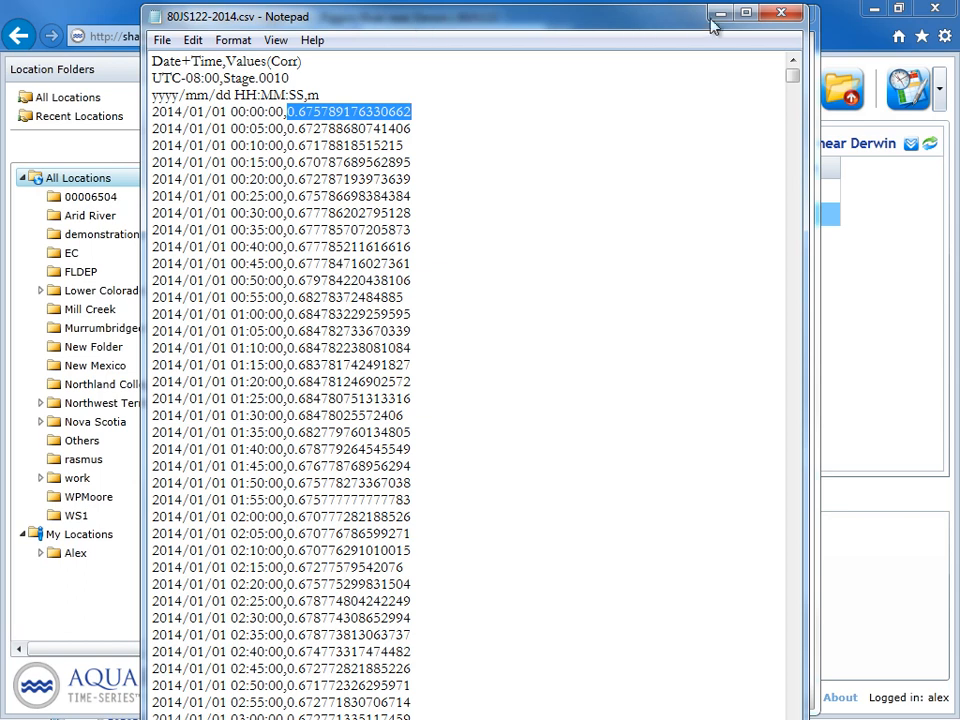
{"action": "left_click", "coordinate": [783, 12]}
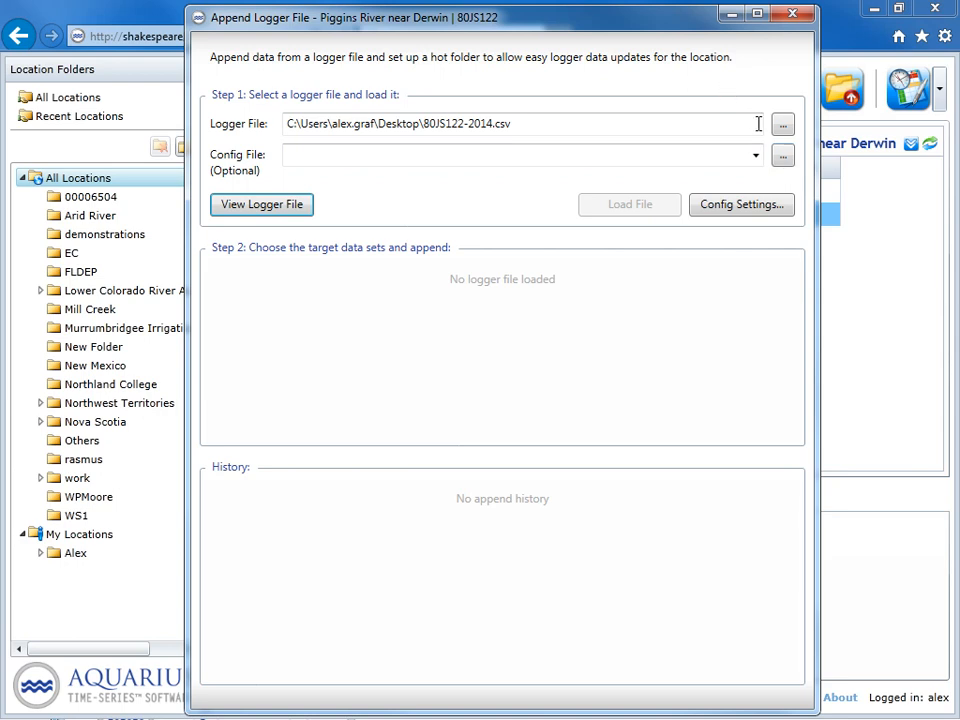
Choose 80JS122-2014.csv.cfg as the config file and load the logger file.
{"action": "left_click", "coordinate": [785, 155]}
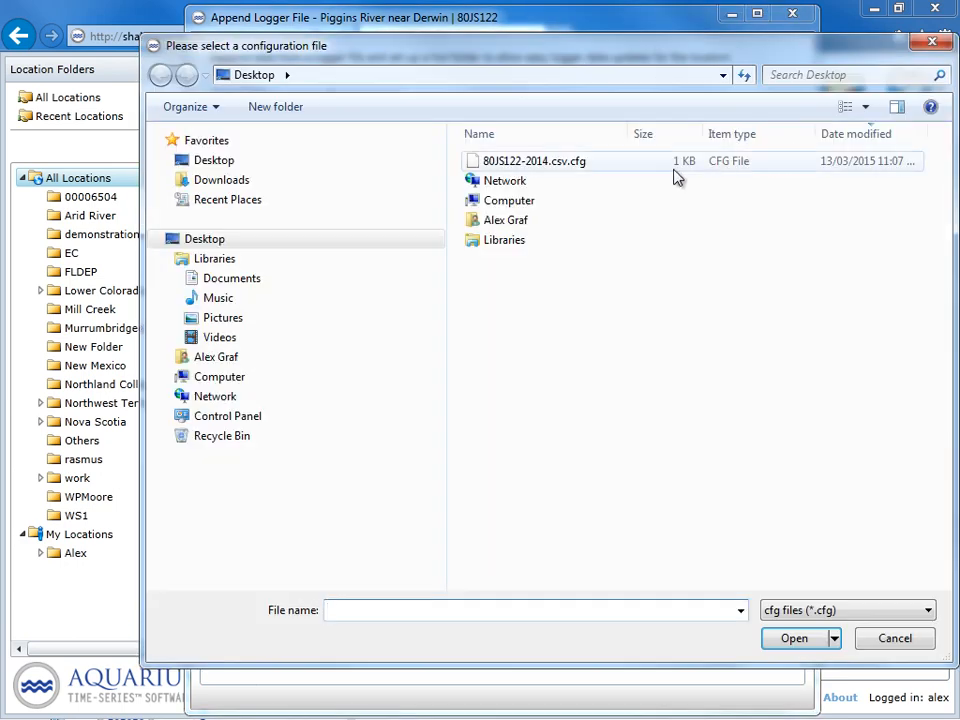
{"action": "left_click", "coordinate": [565, 163]}
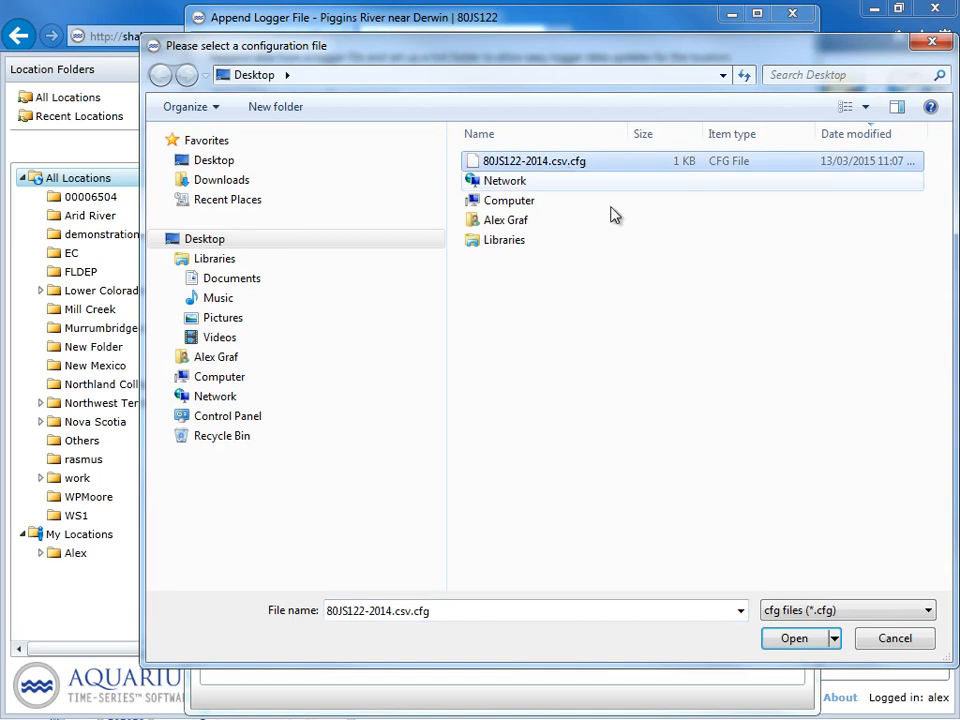
{"action": "left_click", "coordinate": [794, 641]}
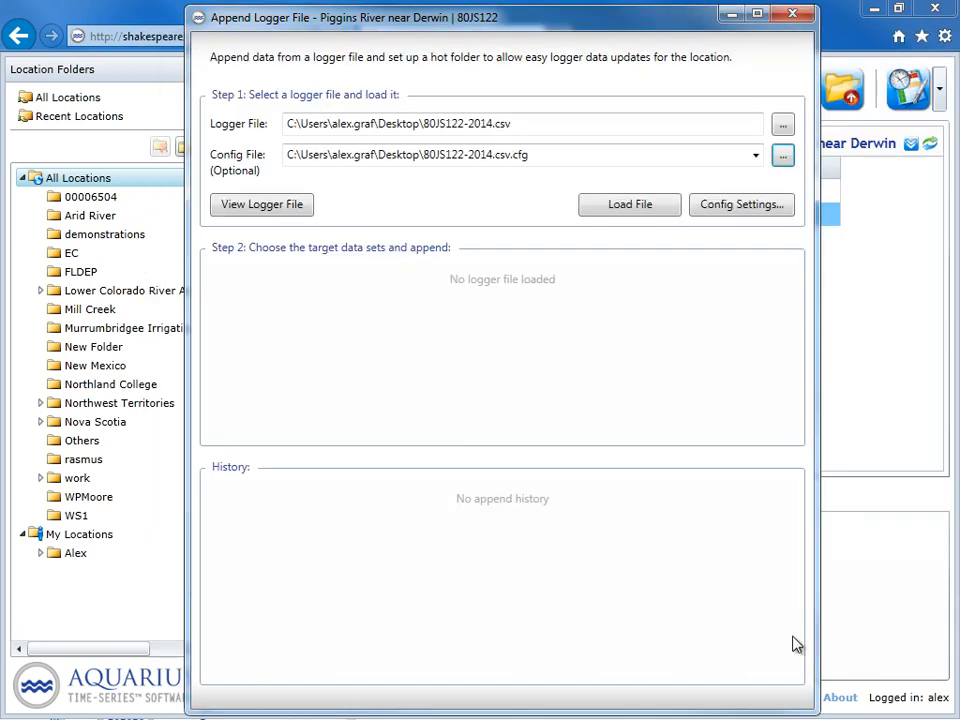
{"action": "left_click", "coordinate": [600, 206]}
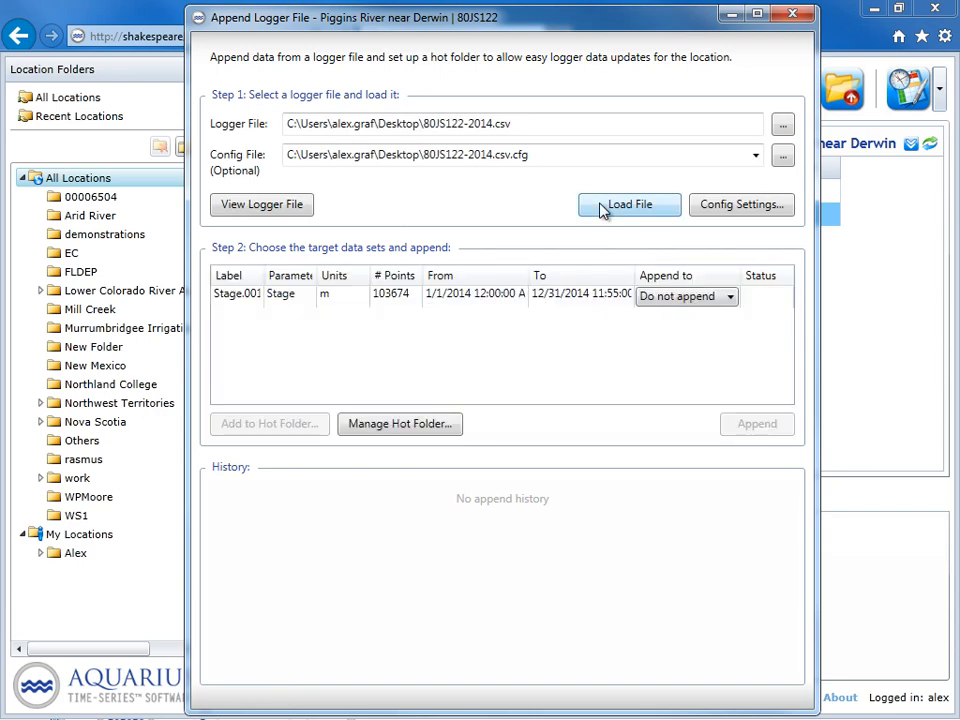
Set Stage.logger@80JS122 as the append target for the loaded Stage data set.
{"action": "left_click", "coordinate": [233, 299]}
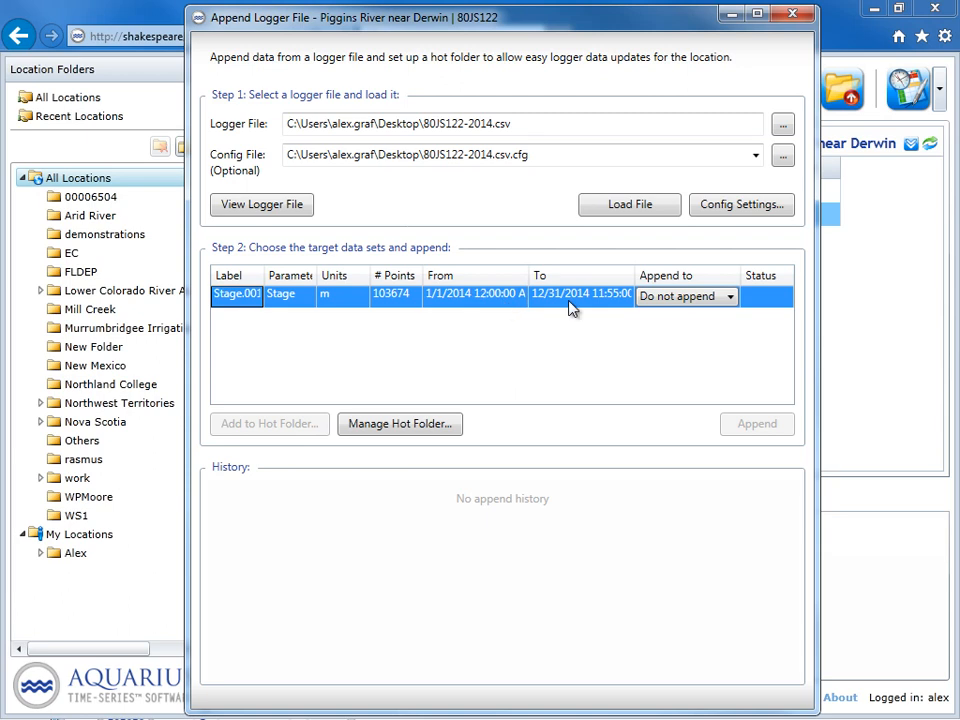
{"action": "left_click", "coordinate": [680, 297]}
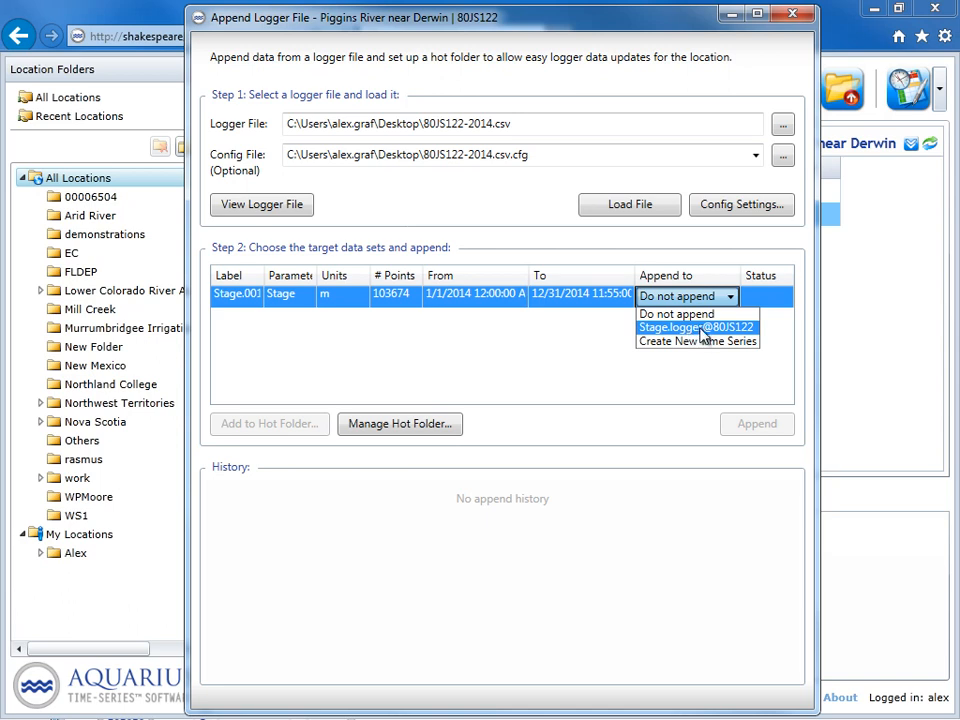
{"action": "left_click", "coordinate": [691, 329]}
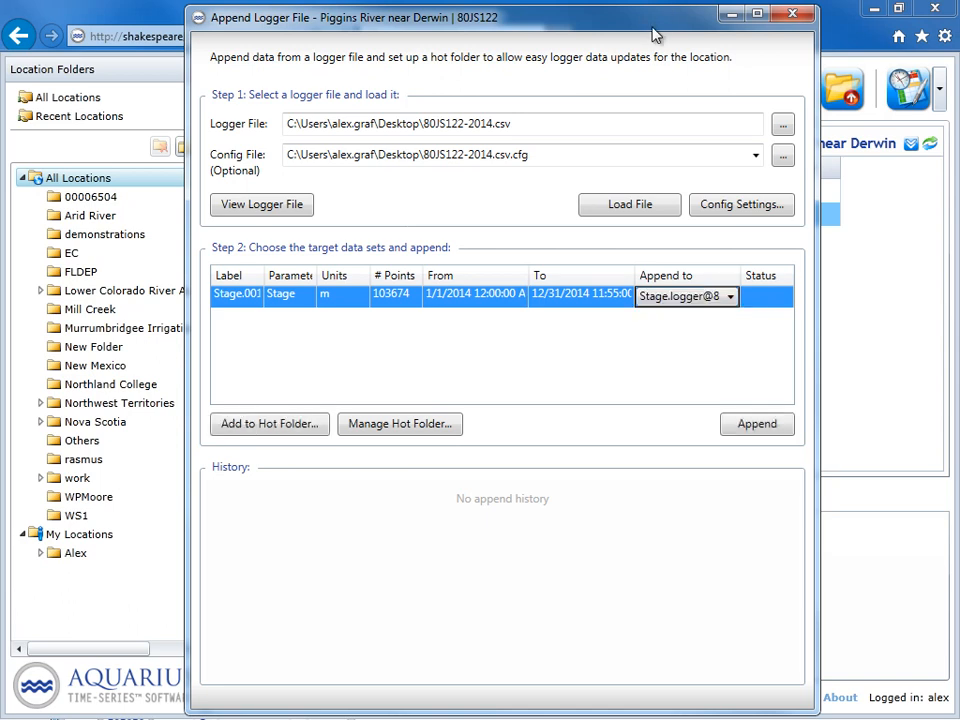
{"action": "left_click_drag", "start_coordinate": [442, 20], "coordinate": [200, 438]}
{"action": "left_click_drag", "start_coordinate": [311, 445], "coordinate": [578, 22]}
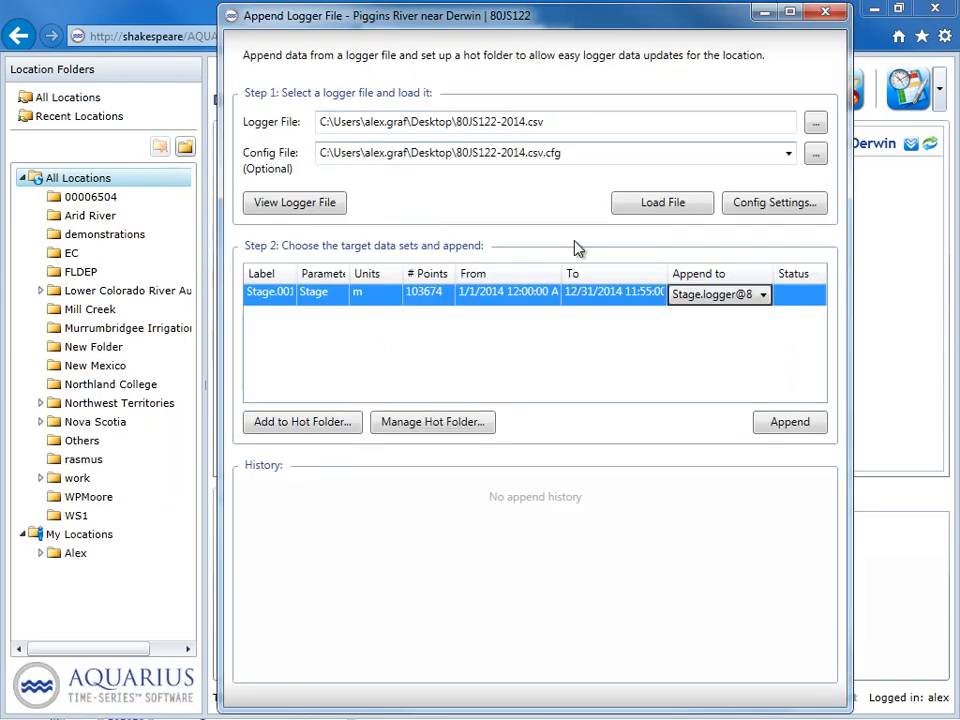
{"action": "left_click", "coordinate": [724, 304]}
{"action": "left_click", "coordinate": [720, 324]}
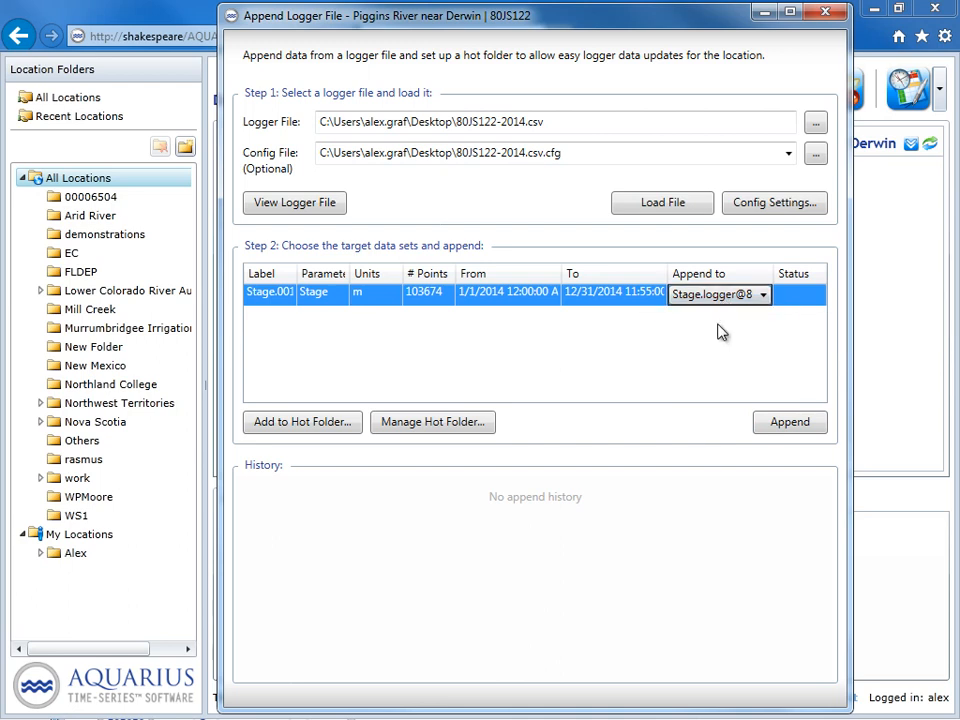
Append the loaded logger data, close the Append Logger File window and refresh the location's data set list.
{"action": "left_click", "coordinate": [793, 428]}
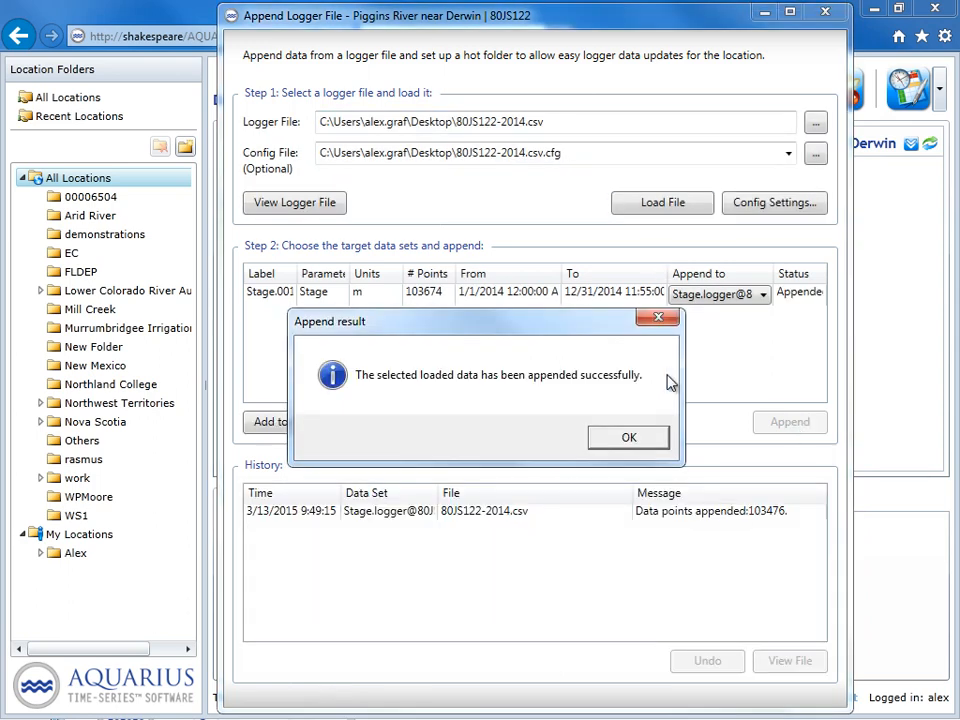
{"action": "left_click", "coordinate": [664, 440]}
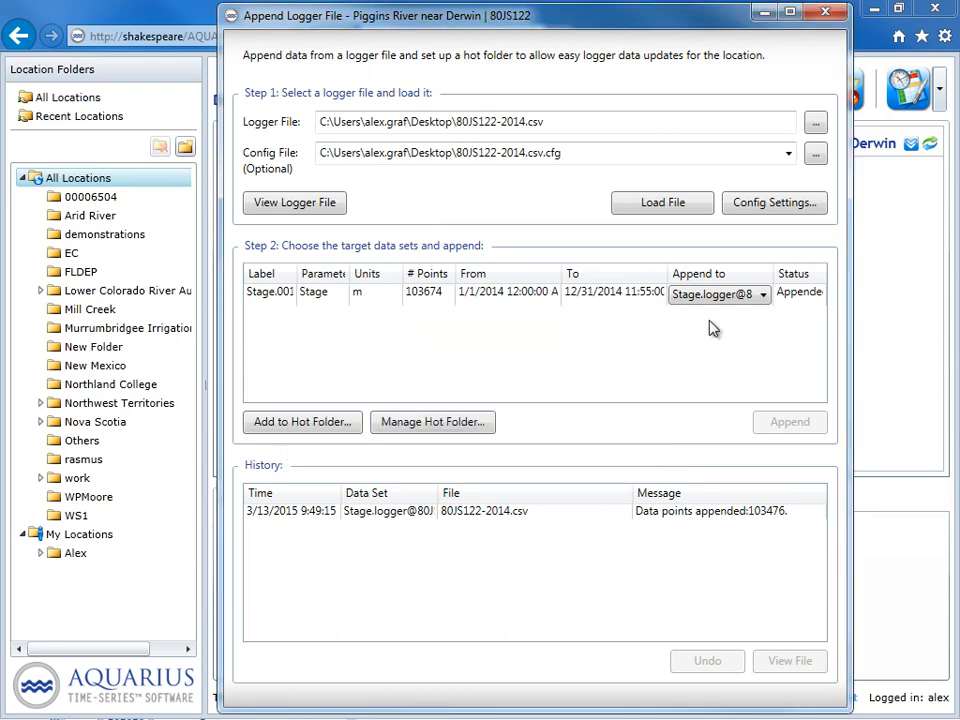
{"action": "left_click", "coordinate": [826, 15]}
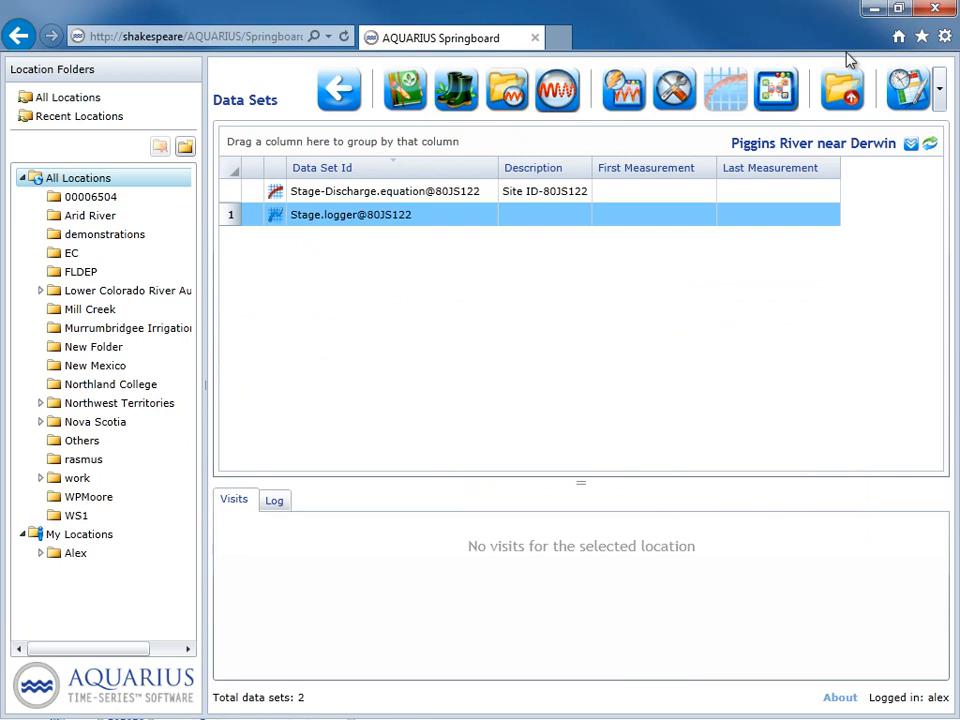
{"action": "left_click", "coordinate": [931, 146]}
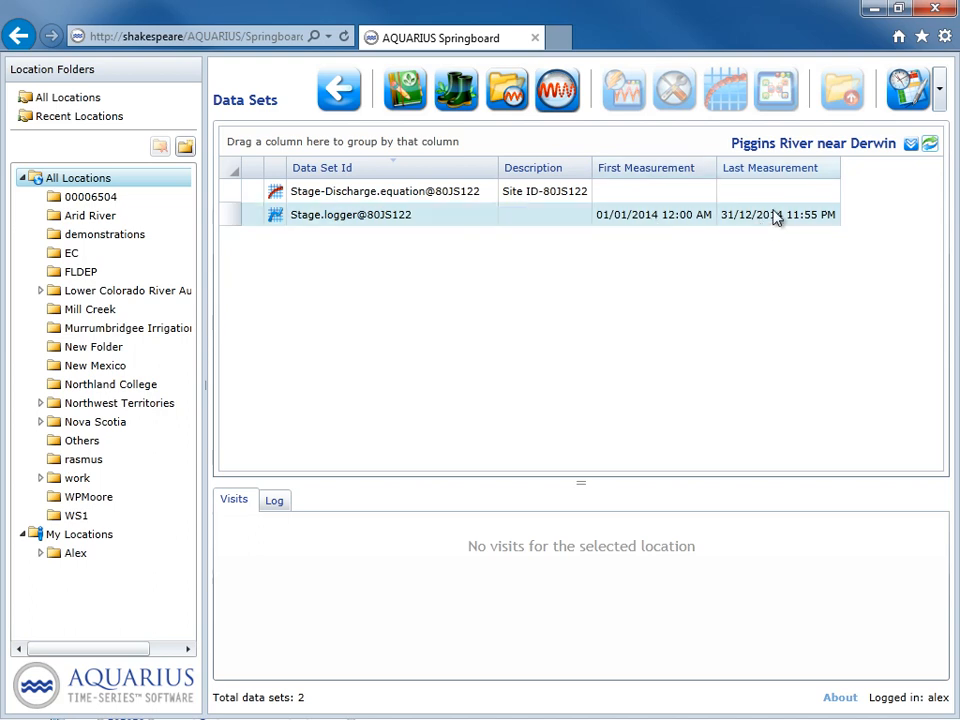
Examine the Stage.logger@80JS122 signal in Data Correction down to individual points around May 1, 2014, and close it.
{"action": "left_click", "coordinate": [409, 215]}
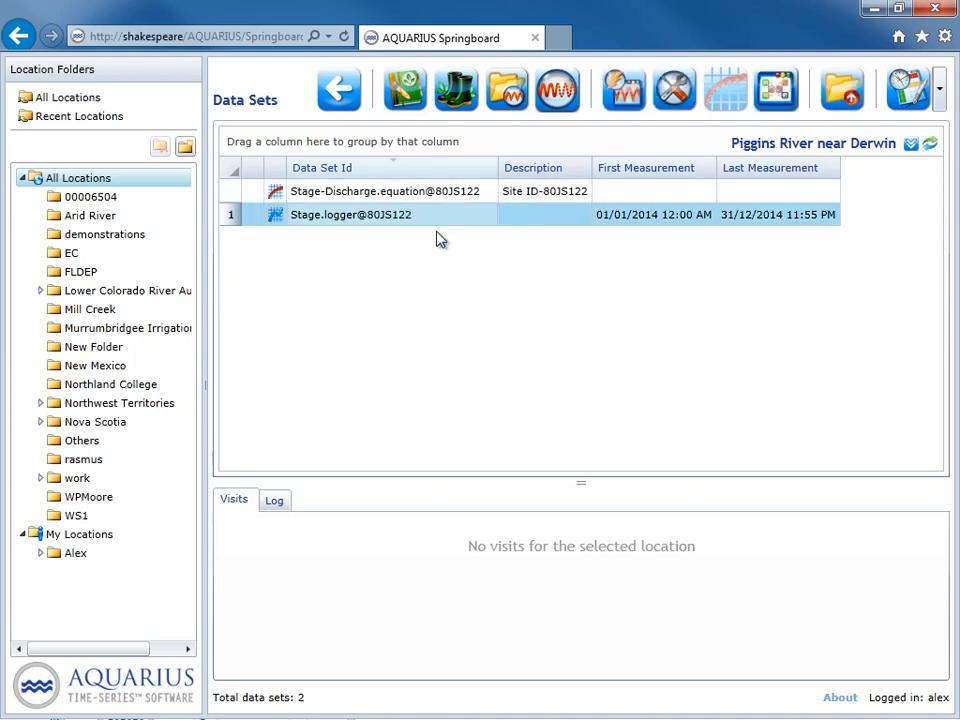
{"action": "left_click", "coordinate": [675, 100]}
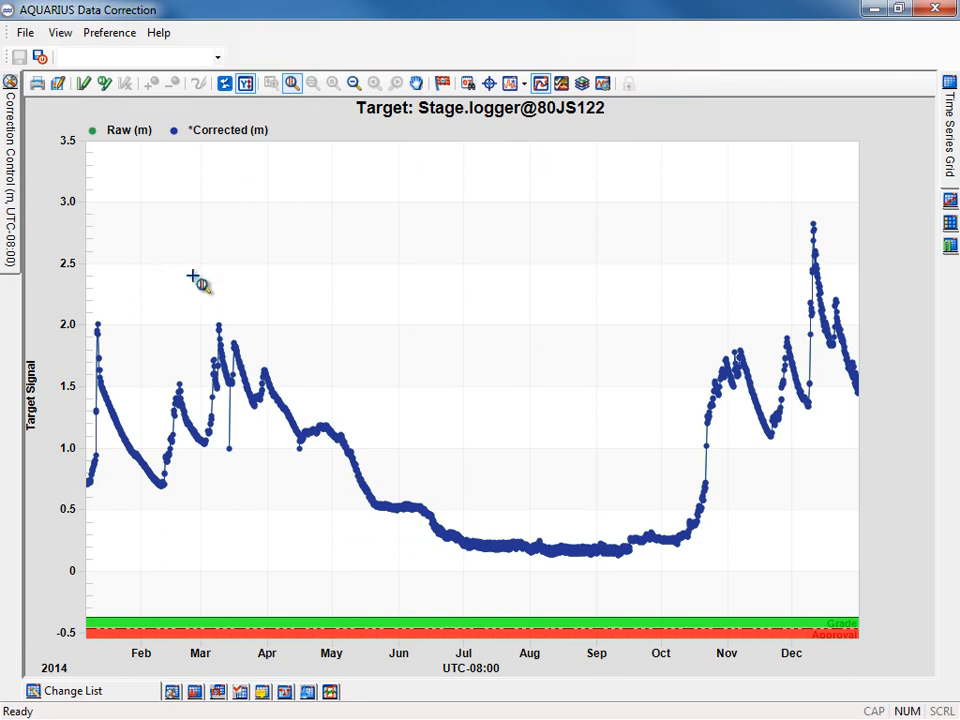
{"action": "left_click_drag", "start_coordinate": [326, 358], "coordinate": [345, 360]}
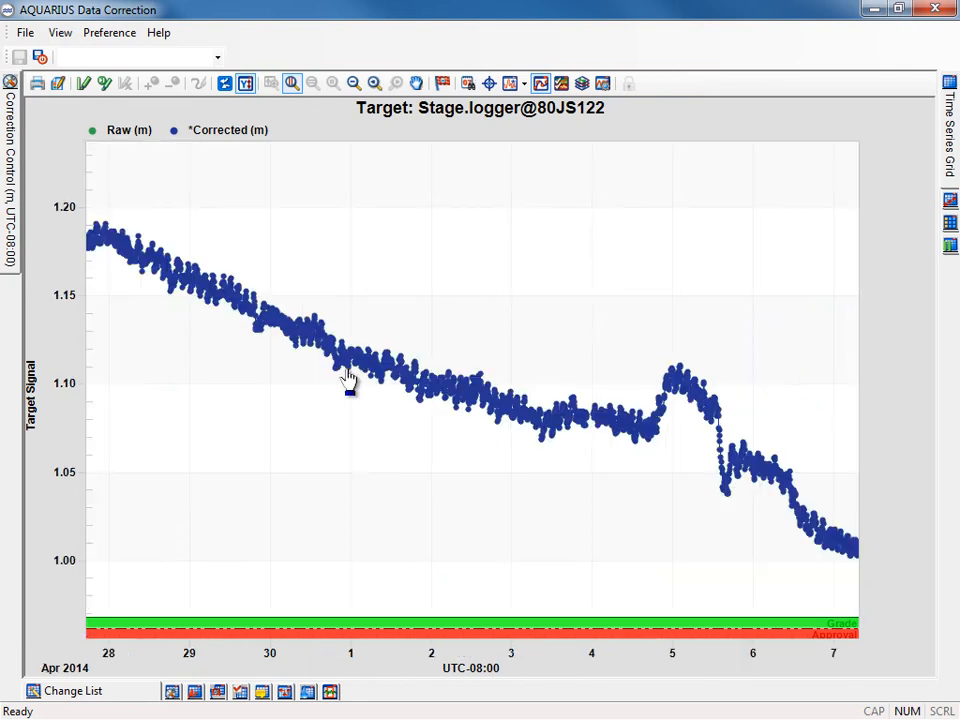
{"action": "left_click_drag", "start_coordinate": [374, 302], "coordinate": [443, 288]}
{"action": "left_click_drag", "start_coordinate": [360, 250], "coordinate": [441, 230]}
{"action": "left_click_drag", "start_coordinate": [392, 346], "coordinate": [619, 270]}
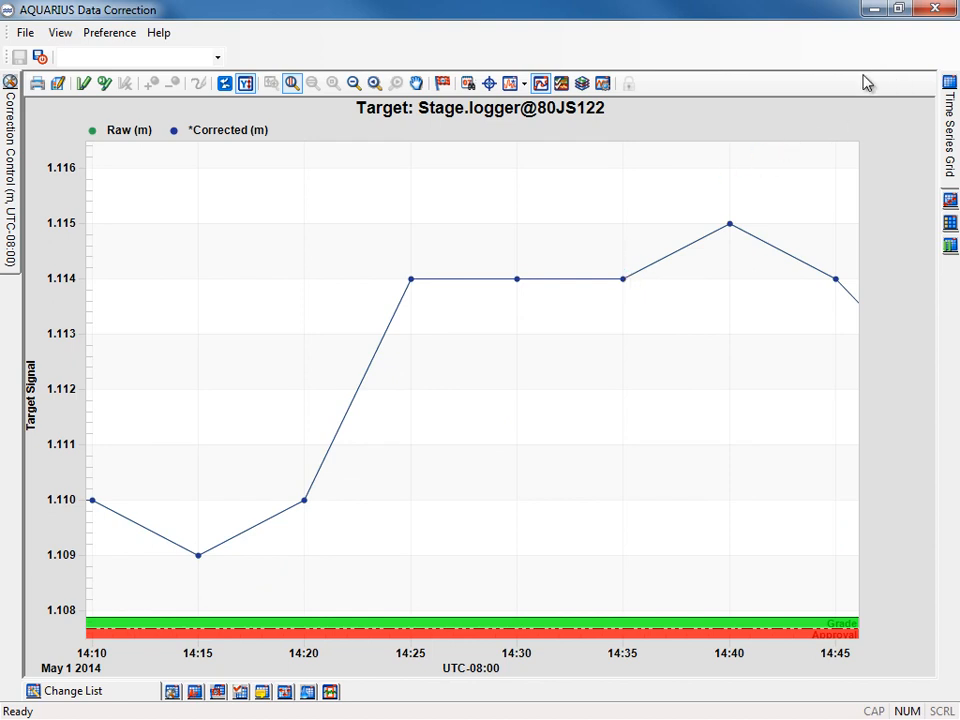
{"action": "left_click", "coordinate": [935, 10]}
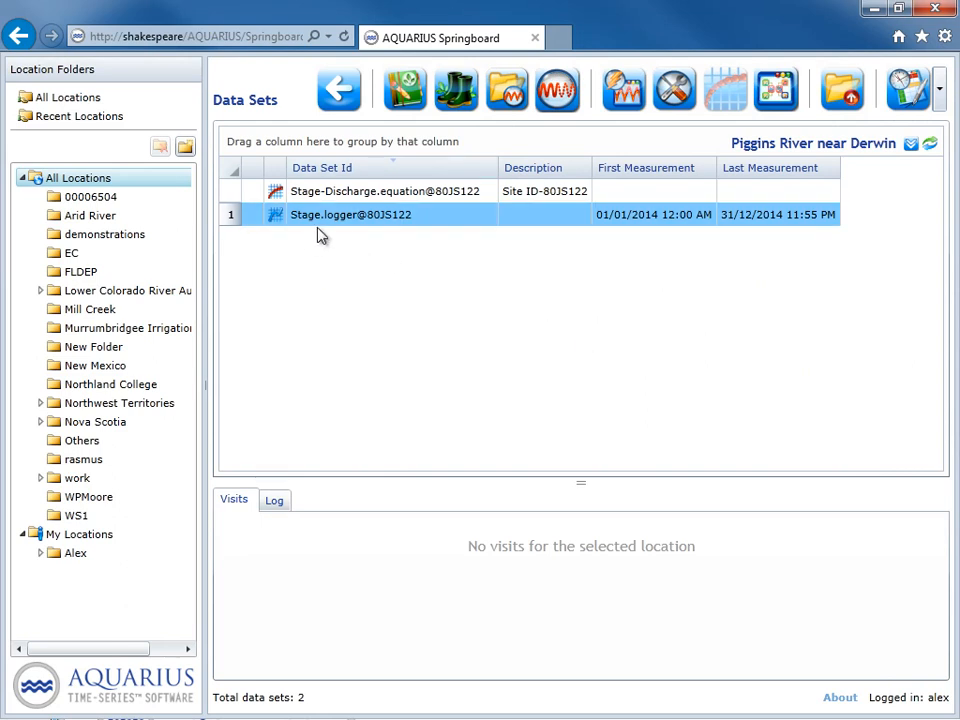
Add a Rating Curve Derived time series to the Piggins River near Derwin location and label it "calculated".
{"action": "left_click", "coordinate": [326, 196]}
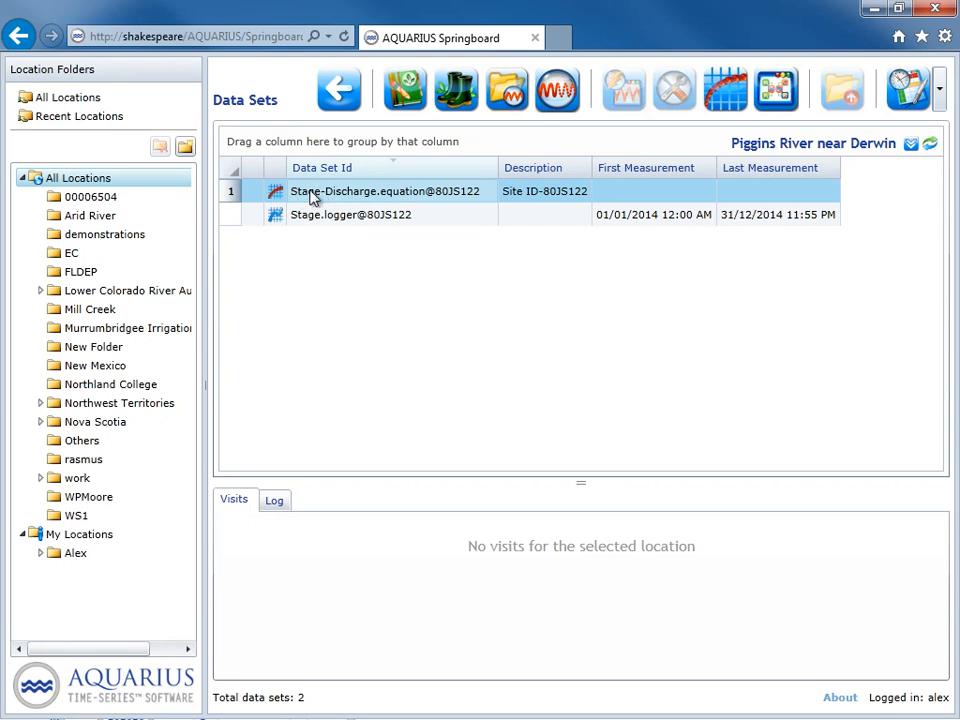
{"action": "left_click", "coordinate": [311, 216]}
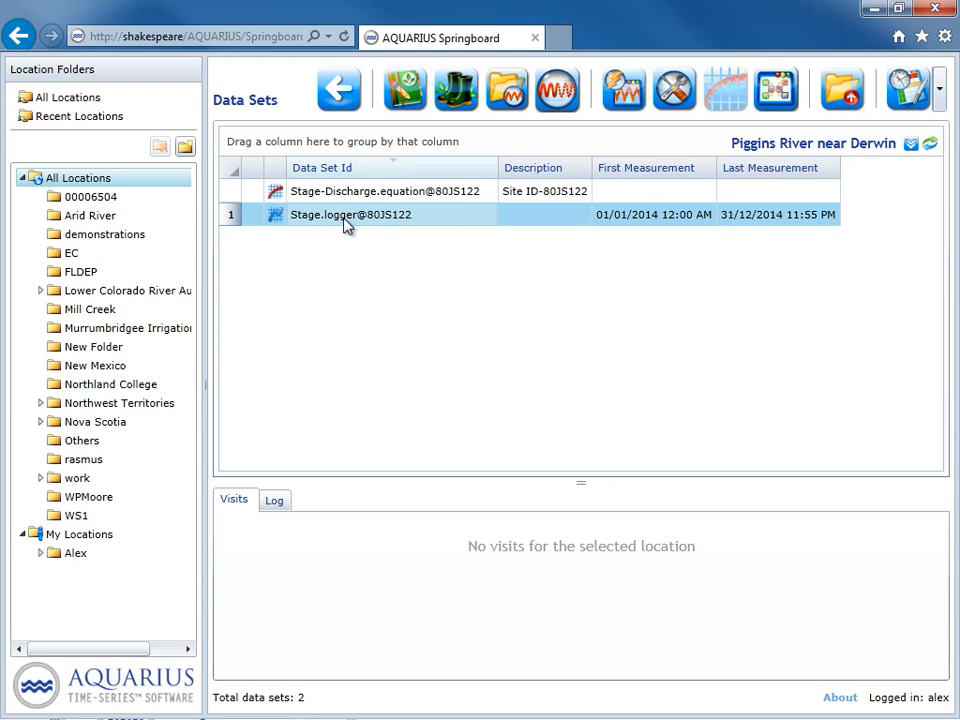
{"action": "left_click", "coordinate": [405, 88]}
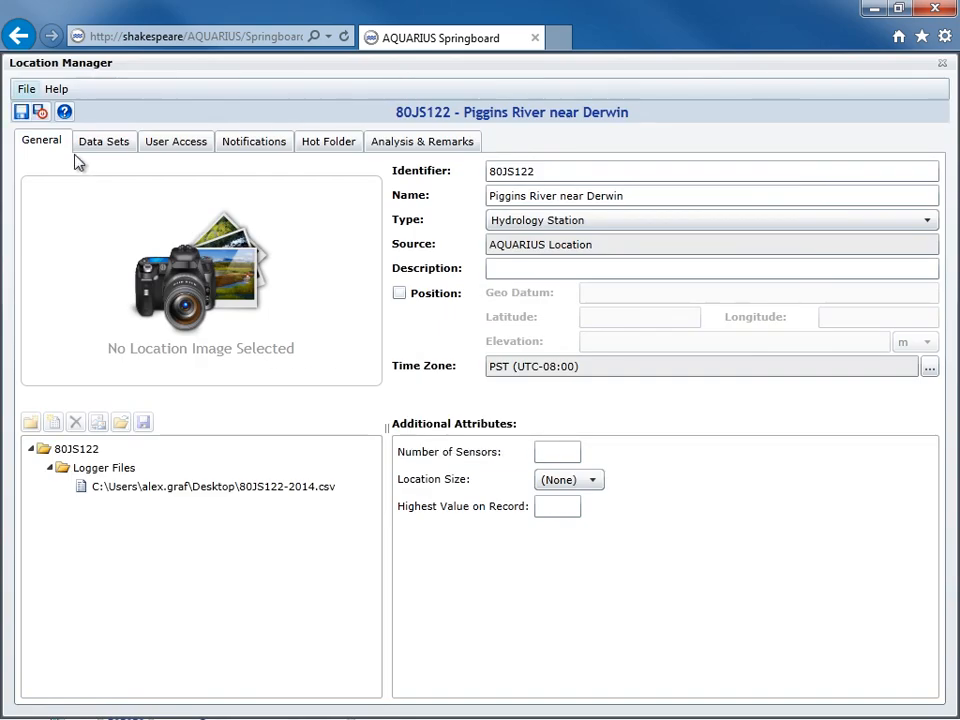
{"action": "left_click", "coordinate": [112, 143]}
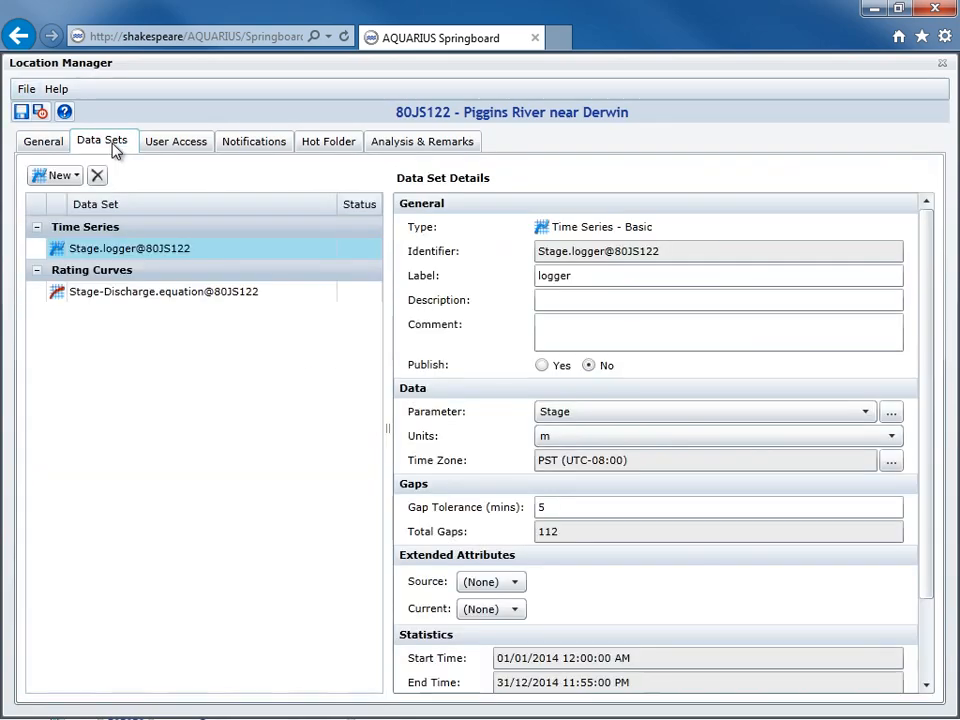
{"action": "left_click", "coordinate": [66, 180]}
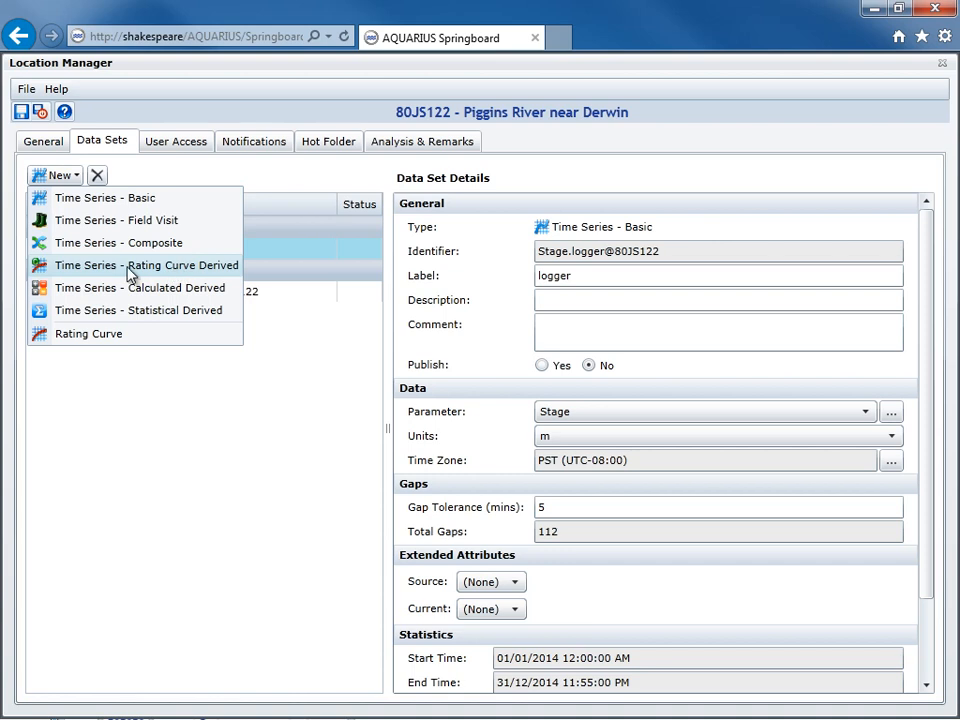
{"action": "left_click", "coordinate": [203, 273]}
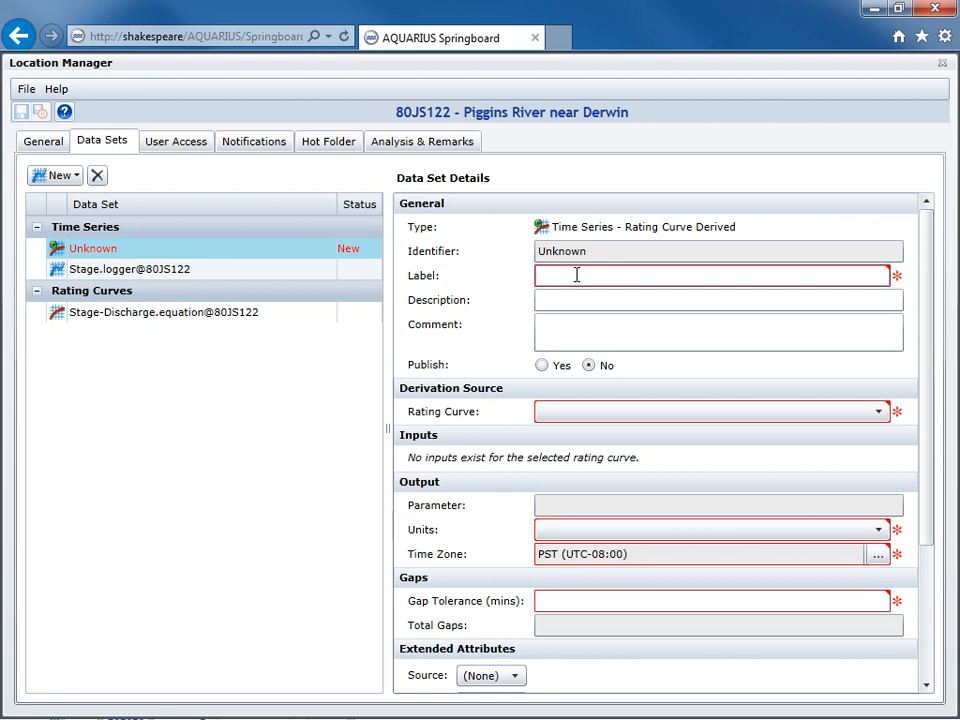
{"action": "type", "text": "calculated"}
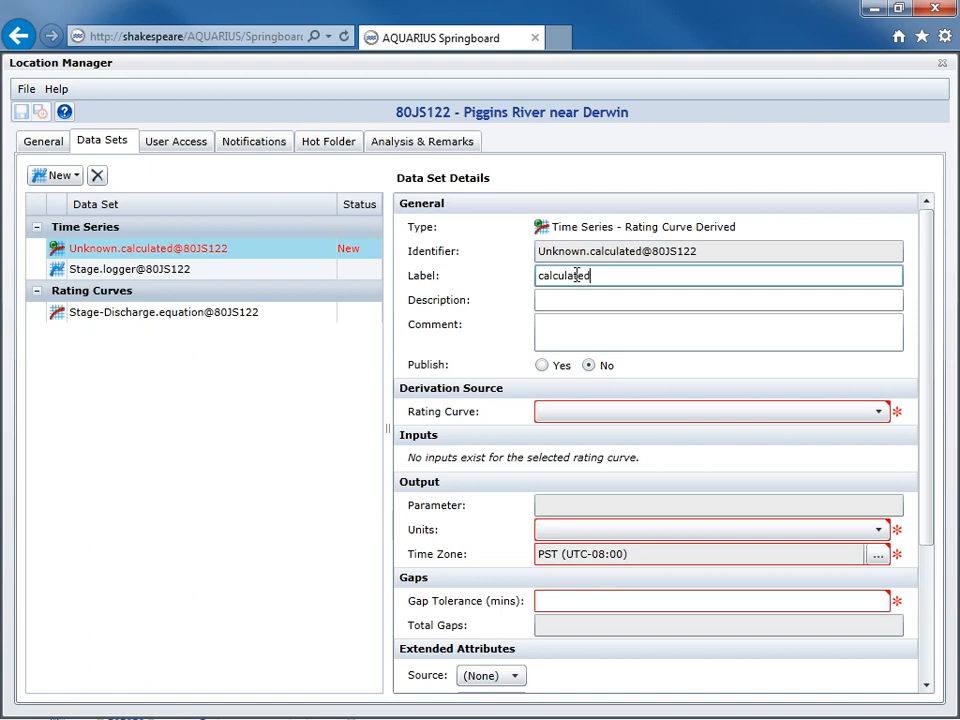
Derive the new time series from rating curve Stage-Discharge.equation@80JS122 with Stage.logger@80JS122 as its stage input.
{"action": "left_click", "coordinate": [755, 419]}
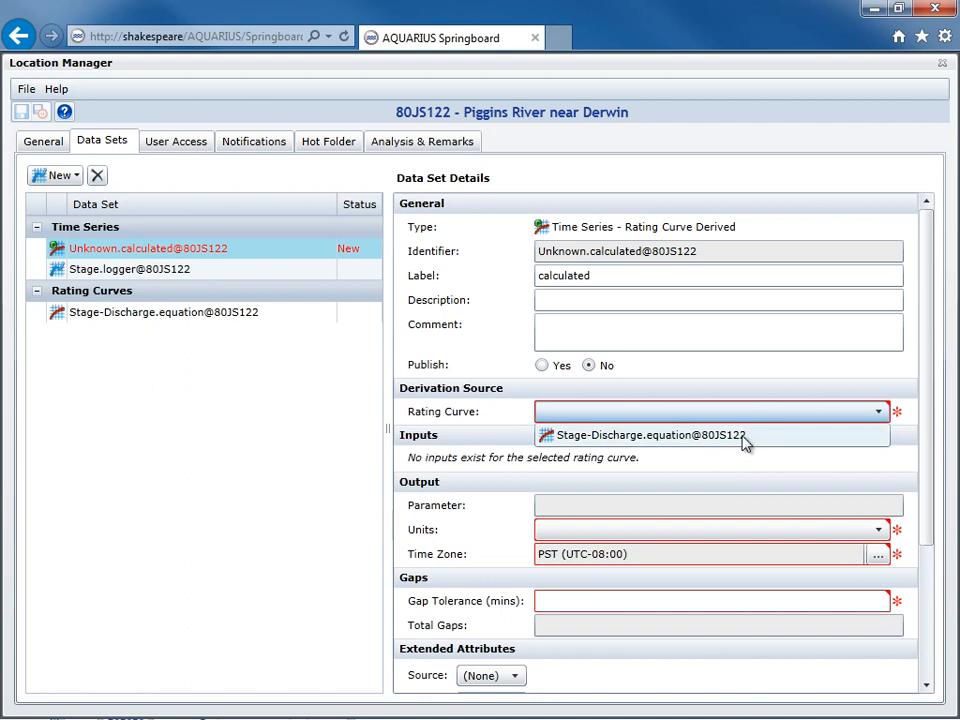
{"action": "left_click", "coordinate": [747, 437]}
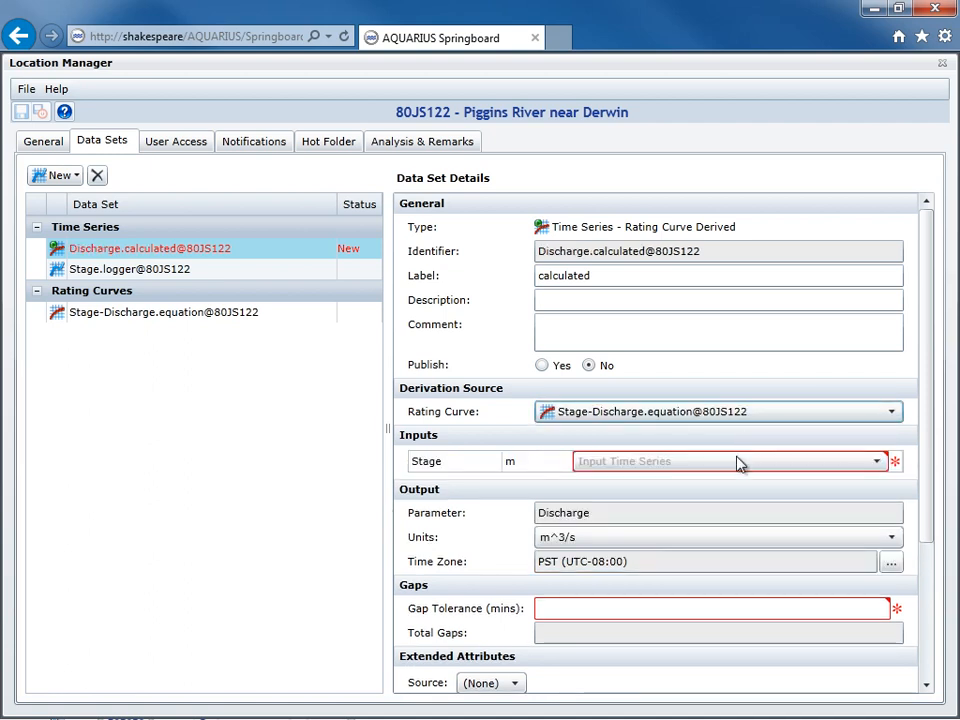
{"action": "left_click", "coordinate": [737, 463]}
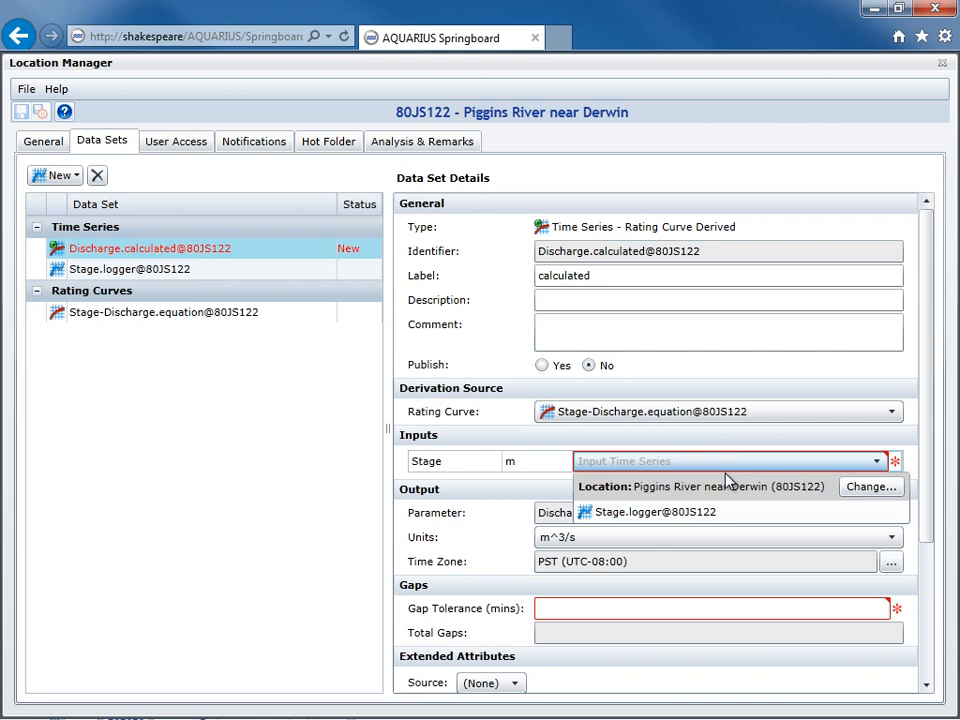
{"action": "left_click", "coordinate": [681, 519]}
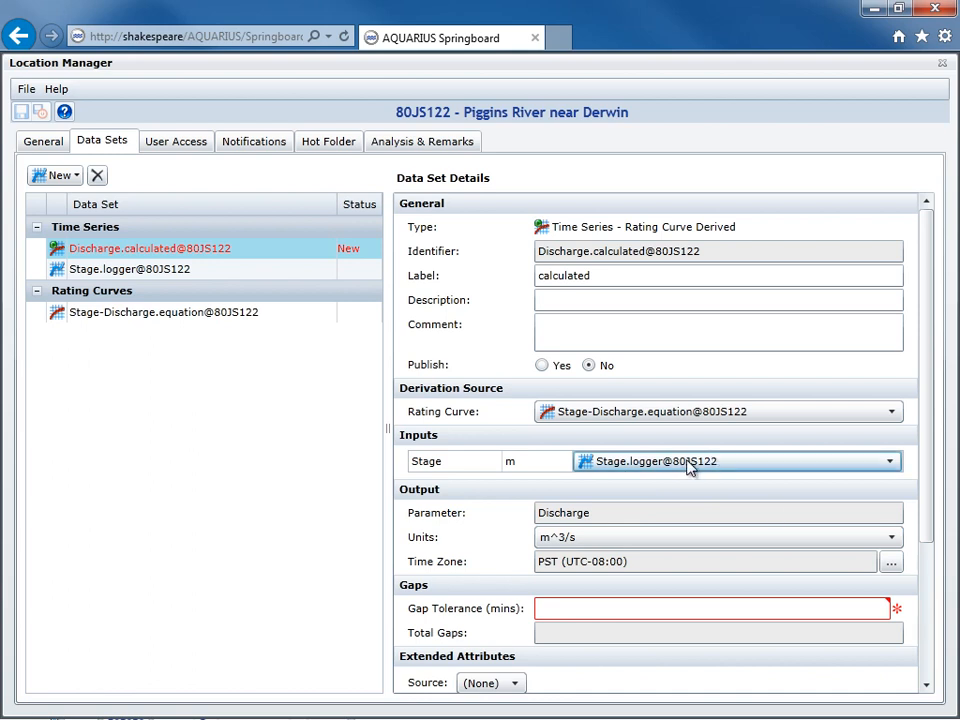
Set the derived time series' gap tolerance to 5 minutes, save the location and exit Location Manager.
{"action": "left_click", "coordinate": [652, 610]}
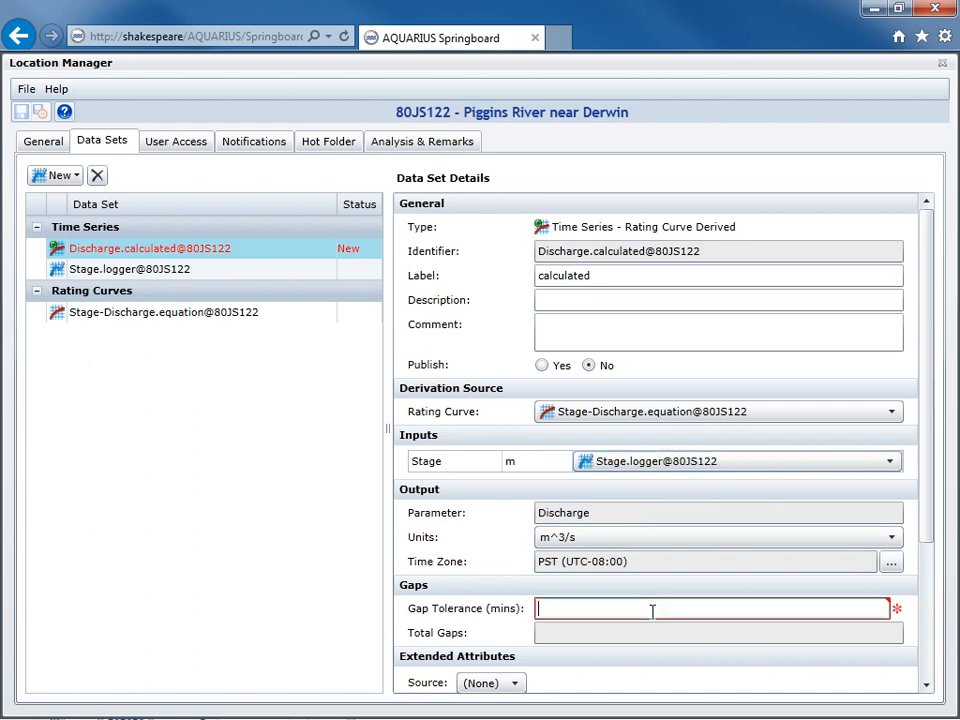
{"action": "type", "text": "5"}
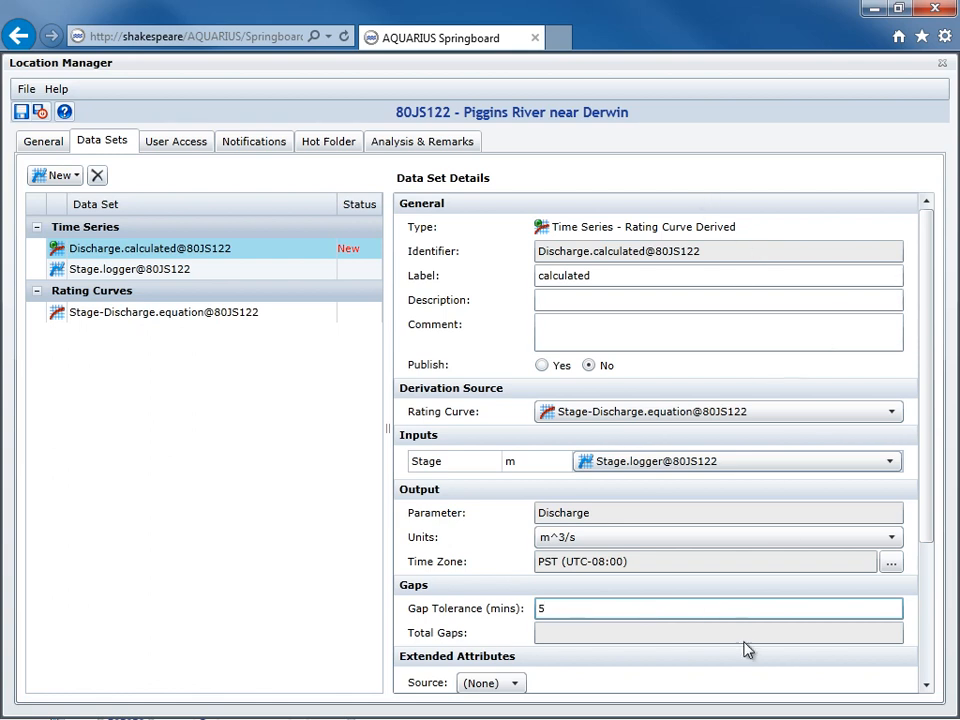
{"action": "left_click", "coordinate": [40, 112]}
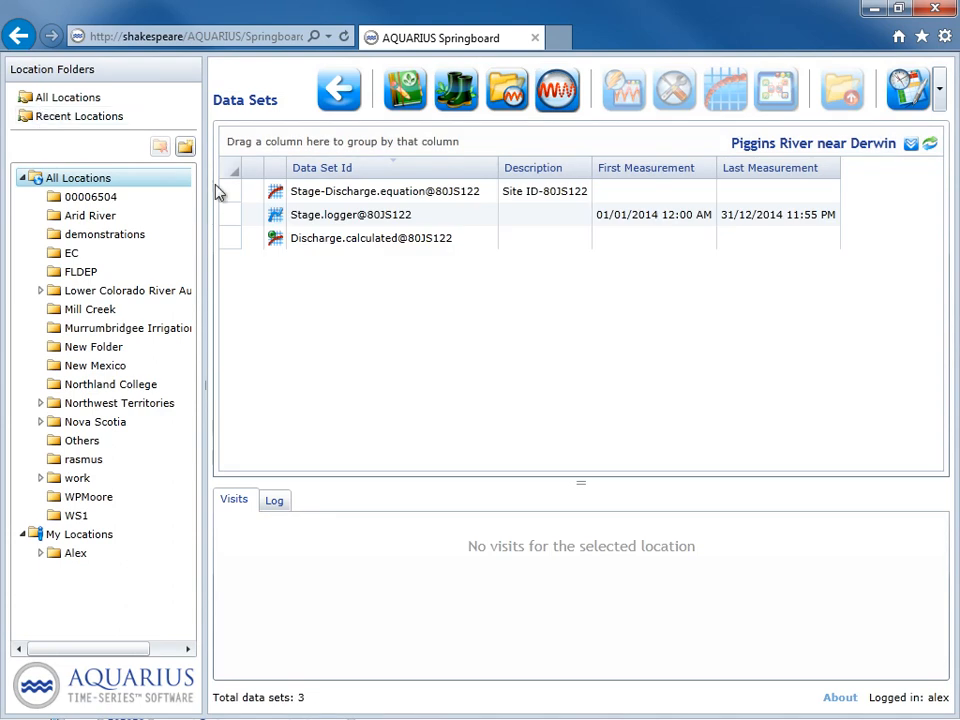
Examine the Discharge.calculated@80JS122 signal in Data Correction down to individual points on April 1, 2014, and close it.
{"action": "left_click", "coordinate": [398, 240]}
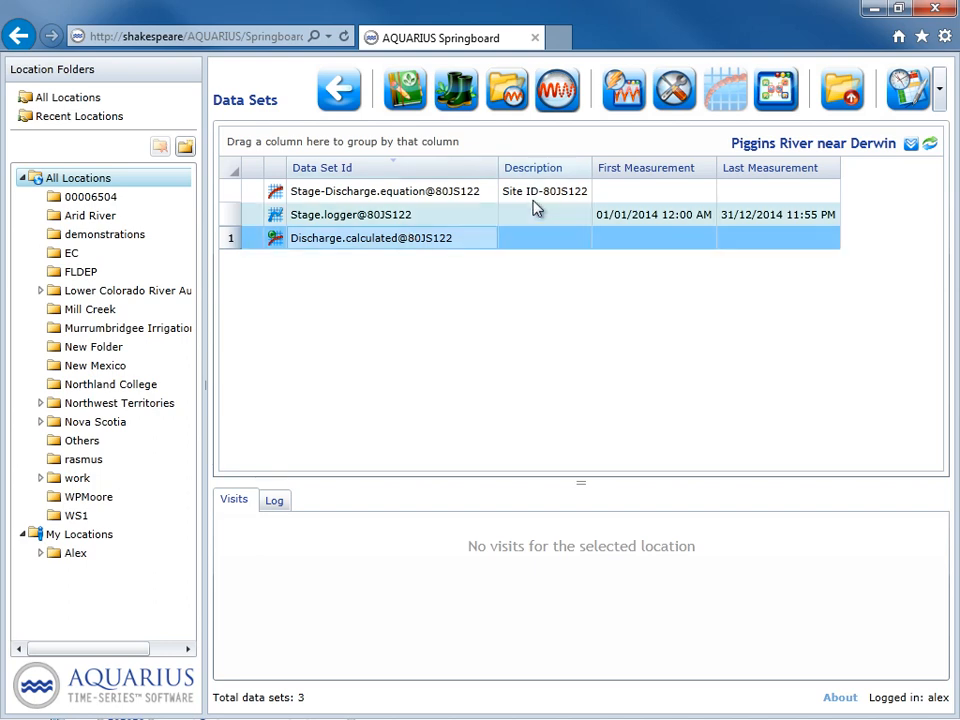
{"action": "left_click", "coordinate": [674, 97]}
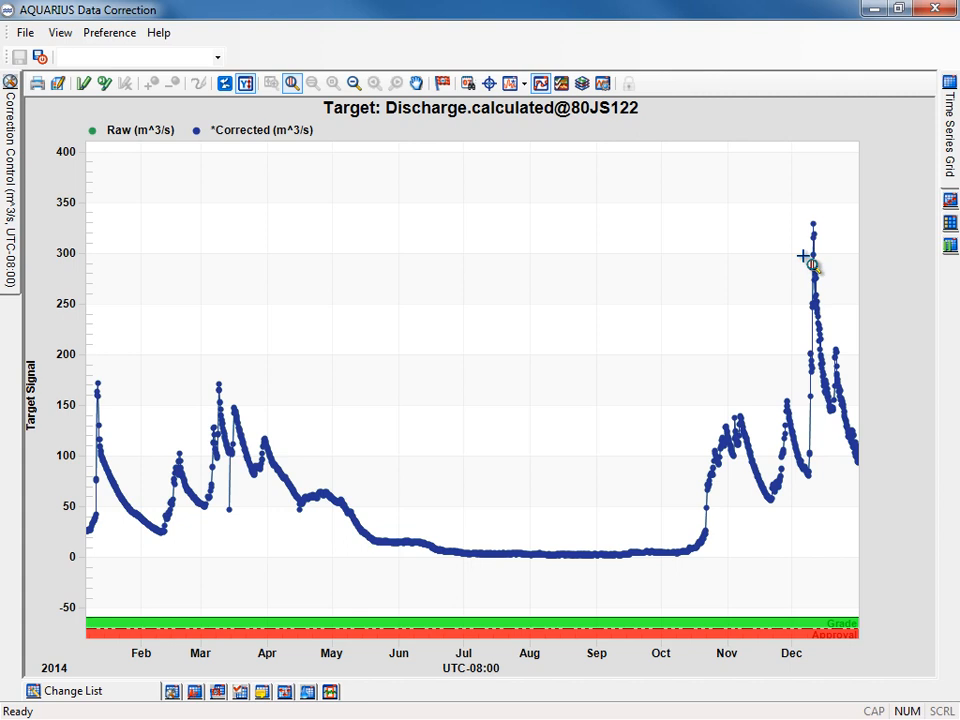
{"action": "left_click_drag", "start_coordinate": [261, 394], "coordinate": [285, 390]}
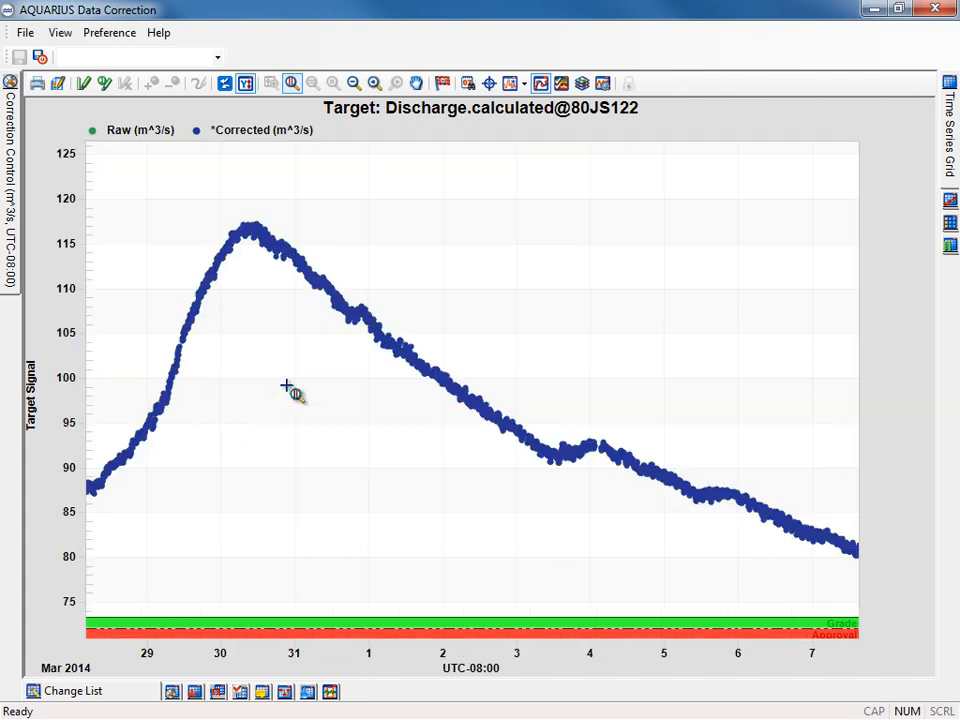
{"action": "left_click_drag", "start_coordinate": [371, 256], "coordinate": [439, 257]}
{"action": "left_click_drag", "start_coordinate": [296, 277], "coordinate": [669, 253]}
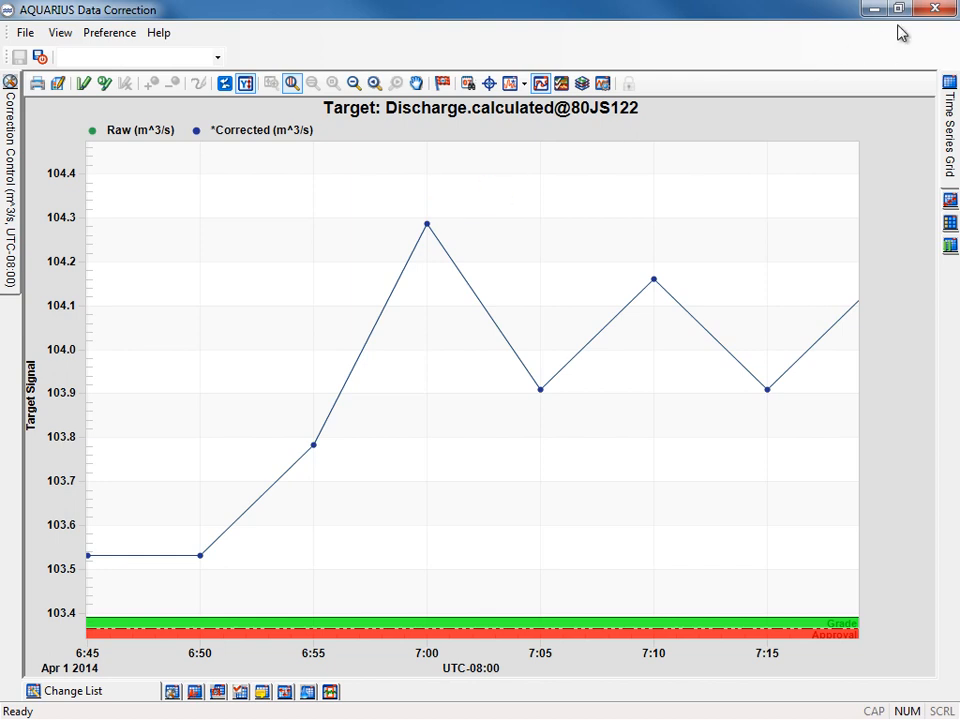
{"action": "left_click", "coordinate": [932, 10]}
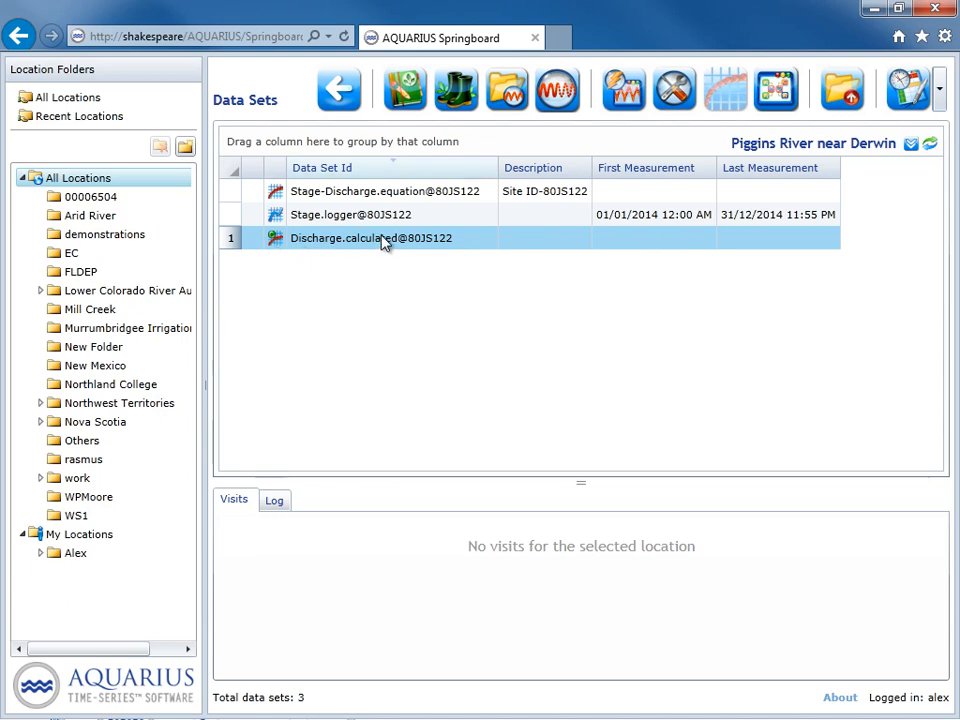
Add a Statistical Derived time series to the Piggins River near Derwin location and label it "daily means".
{"action": "left_click", "coordinate": [405, 88]}
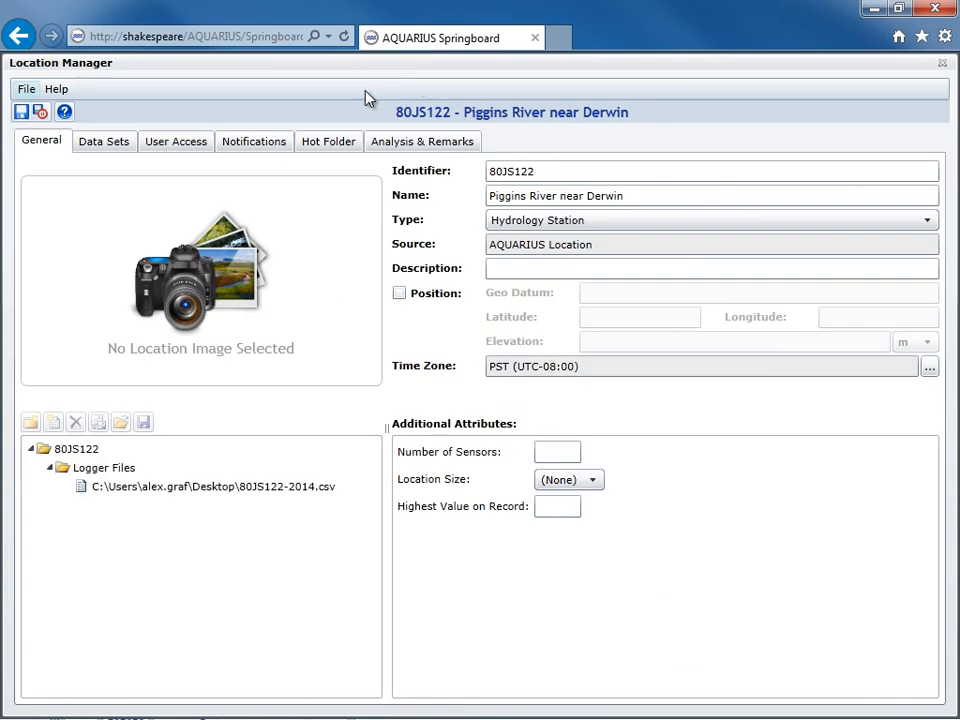
{"action": "left_click", "coordinate": [106, 143]}
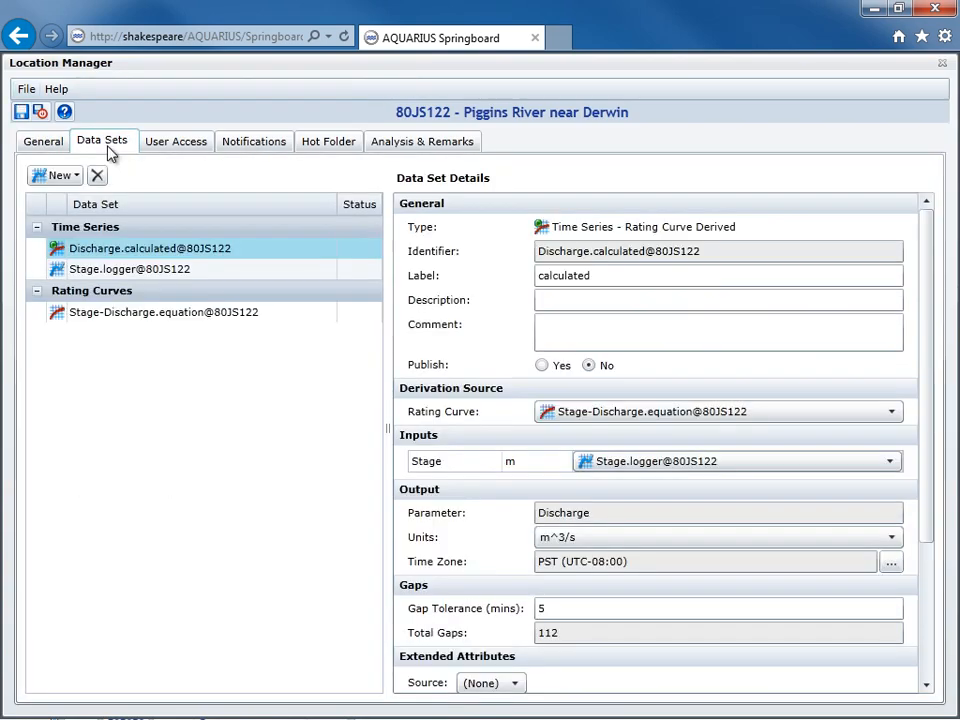
{"action": "left_click", "coordinate": [62, 177]}
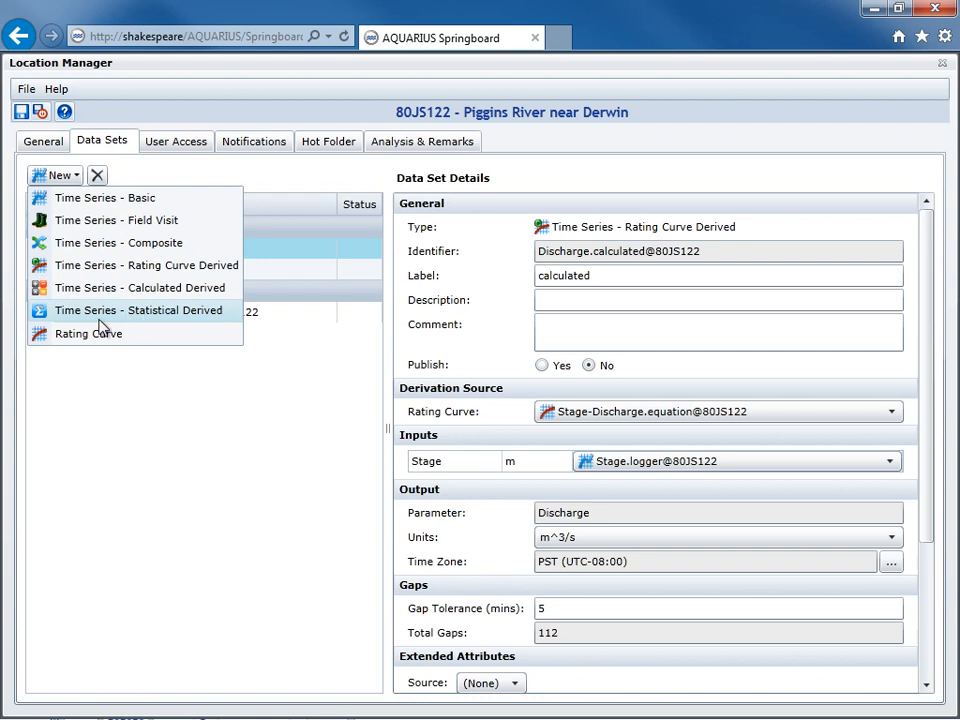
{"action": "left_click", "coordinate": [168, 321]}
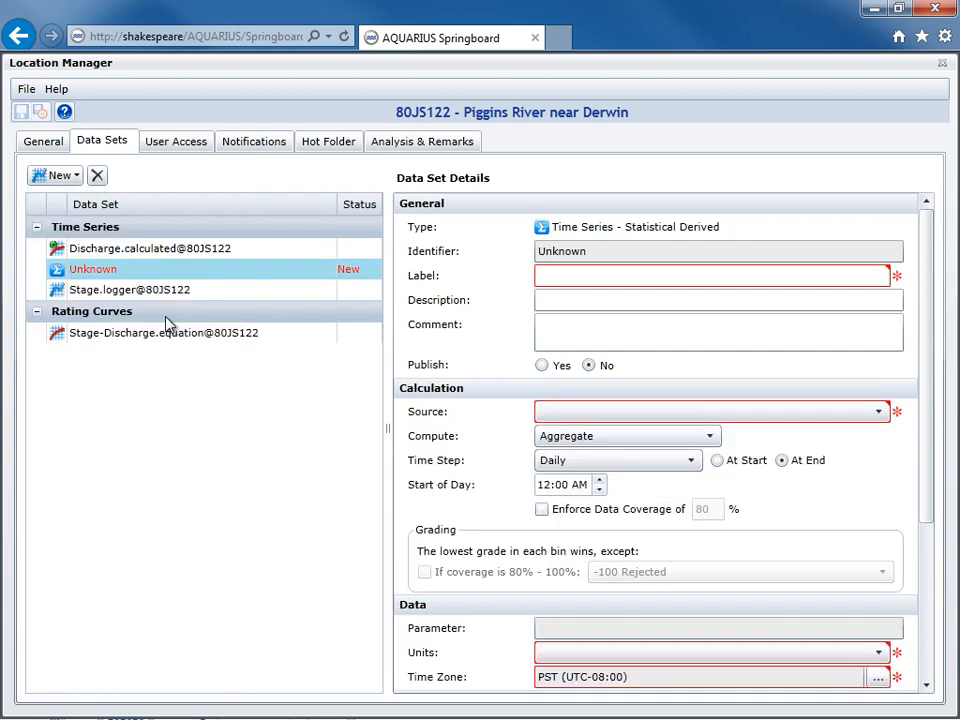
{"action": "left_click", "coordinate": [577, 277]}
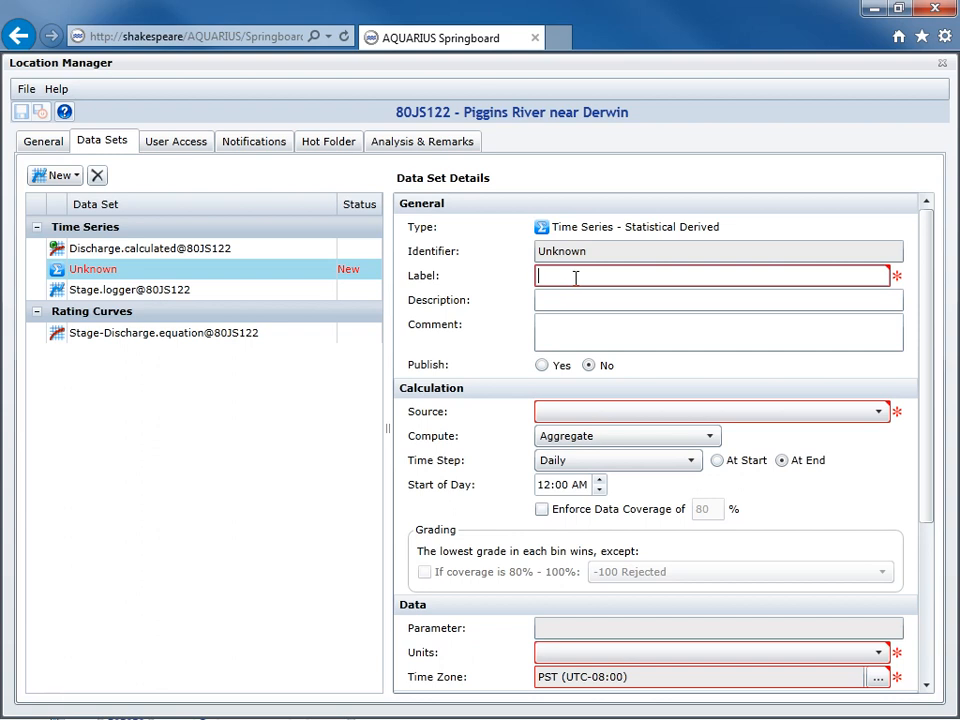
{"action": "type", "text": "daily"}
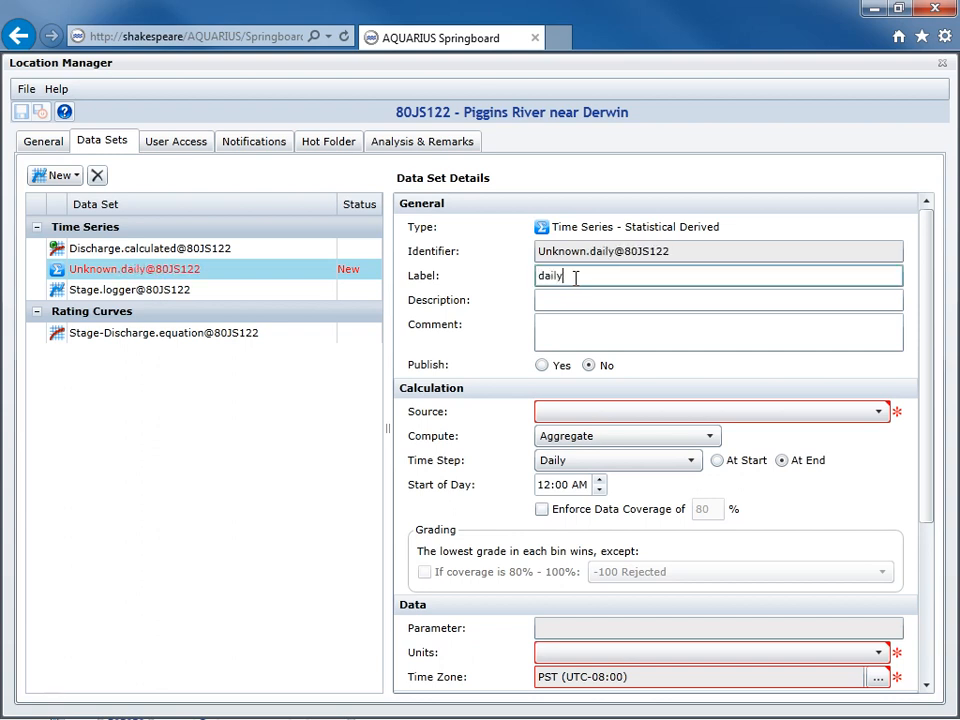
{"action": "type", "text": " means"}
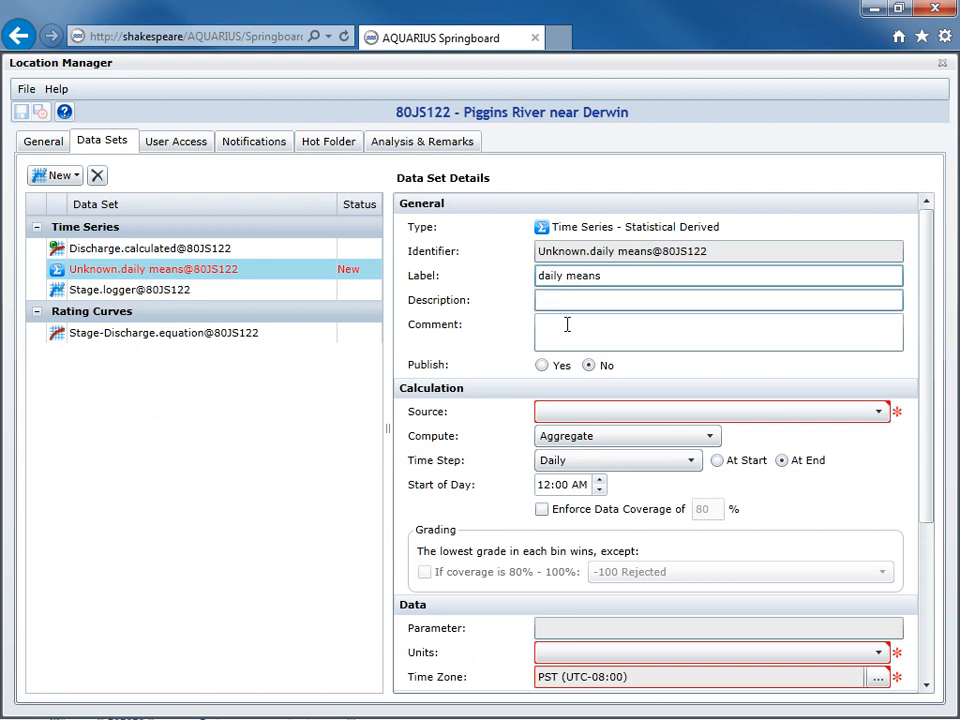
Compute the daily means series from source Discharge.calculated@80JS122 as an Aggregate with a Daily time step.
{"action": "left_click", "coordinate": [647, 418]}
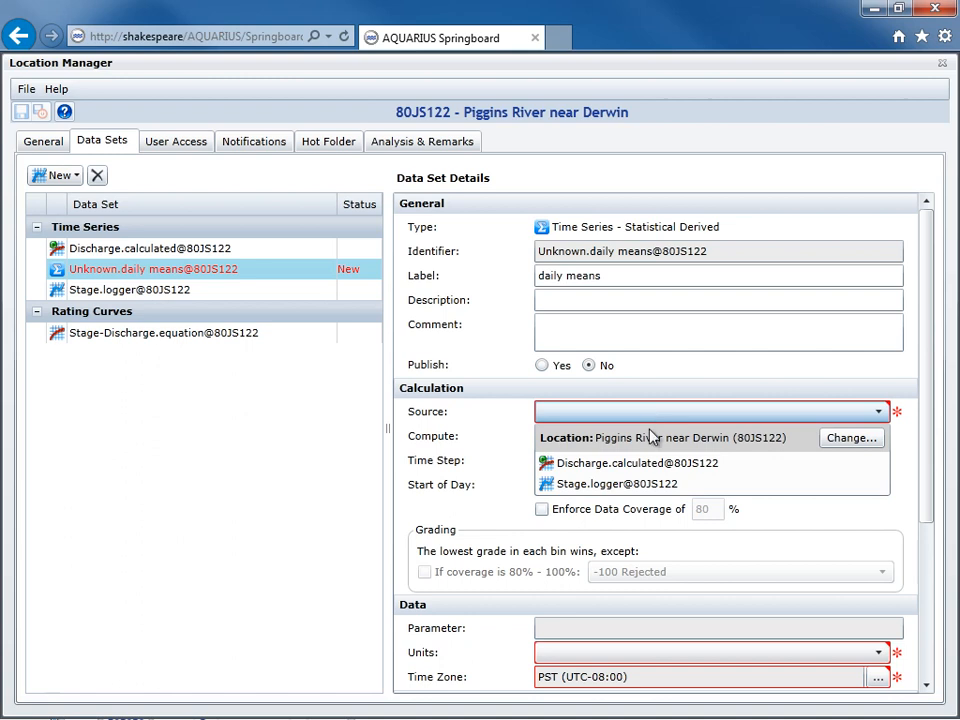
{"action": "left_click", "coordinate": [607, 465]}
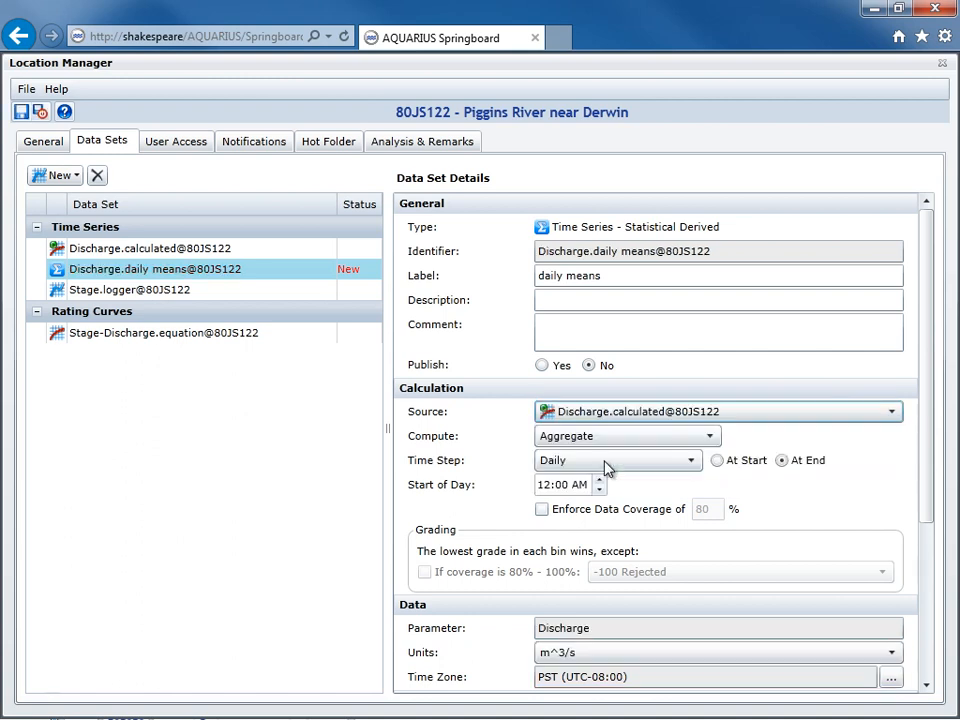
{"action": "left_click", "coordinate": [706, 440]}
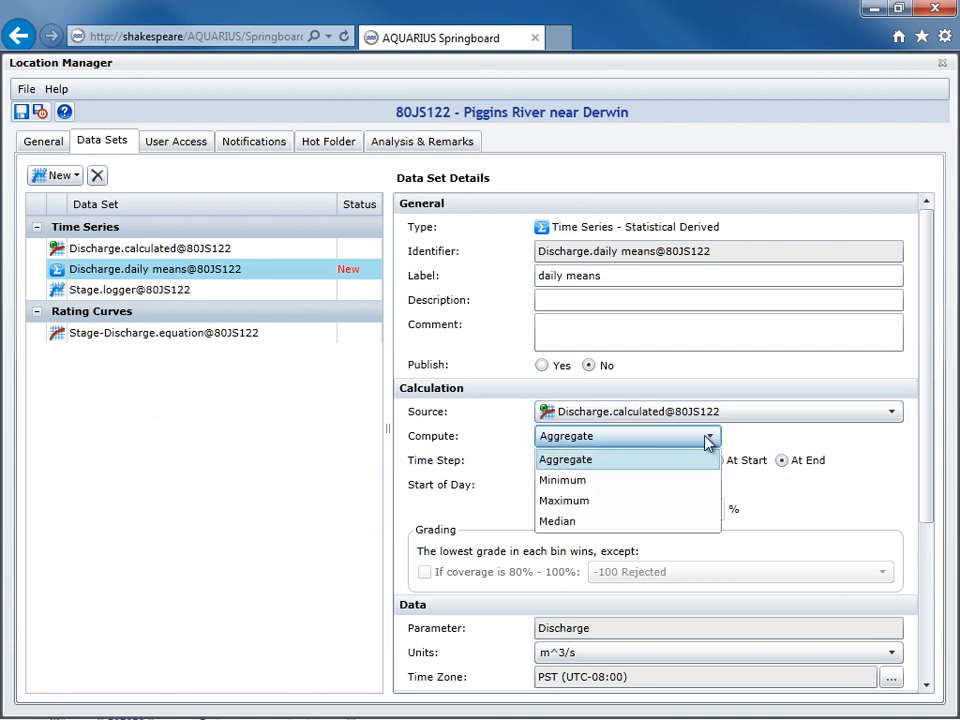
{"action": "left_click", "coordinate": [683, 462]}
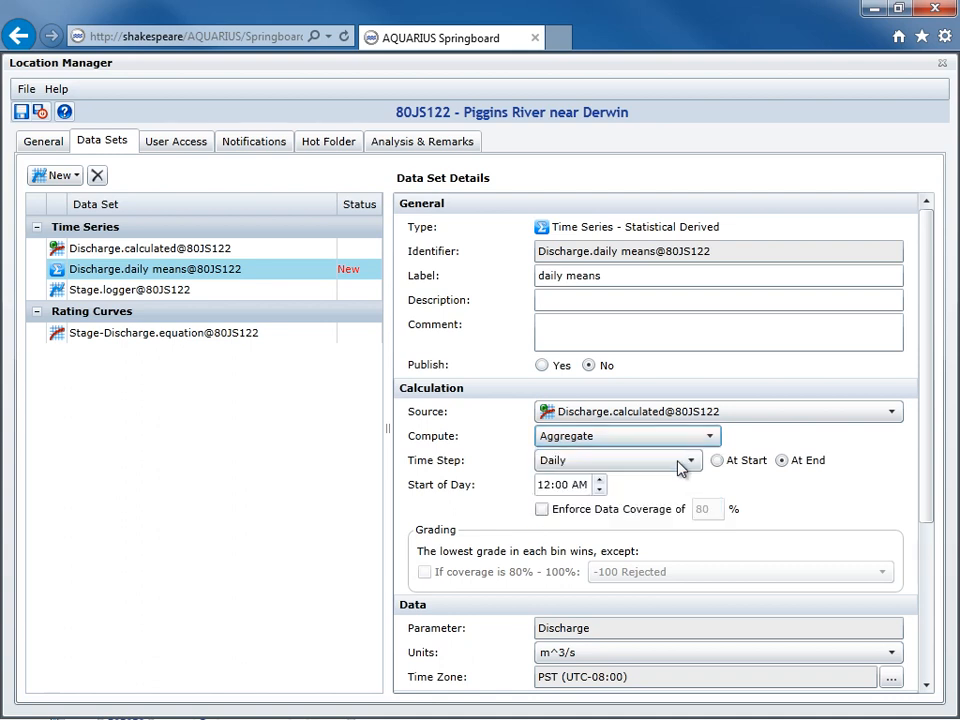
{"action": "left_click", "coordinate": [582, 468]}
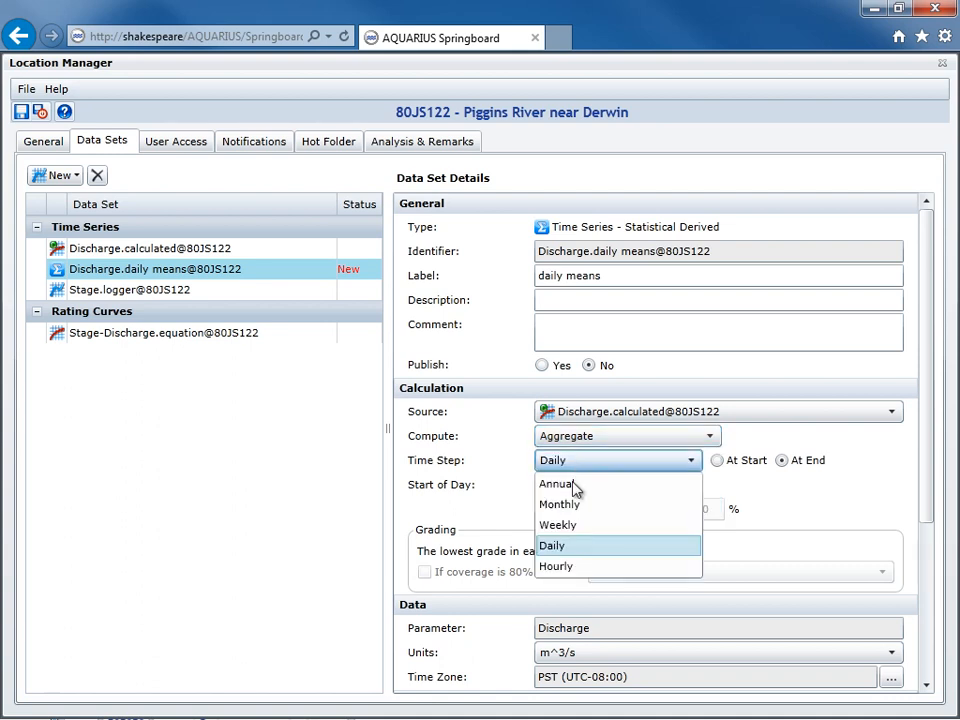
{"action": "left_click", "coordinate": [559, 549]}
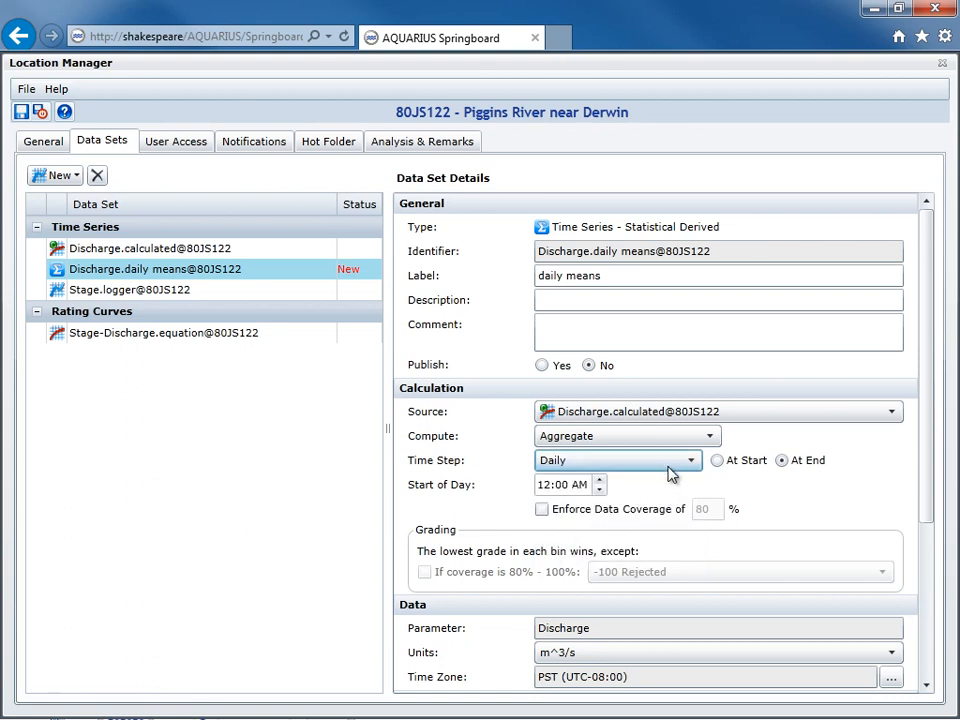
Place the daily means series' values At Start of the time step, save the location and exit Location Manager.
{"action": "left_click", "coordinate": [717, 461]}
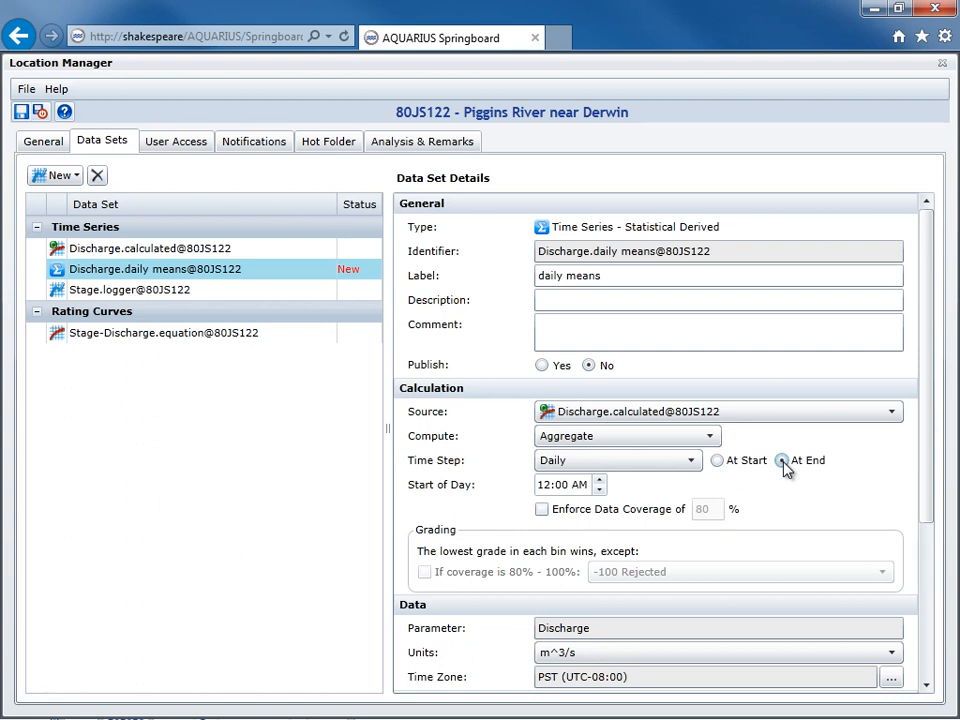
{"action": "left_click", "coordinate": [784, 462]}
{"action": "left_click", "coordinate": [719, 461]}
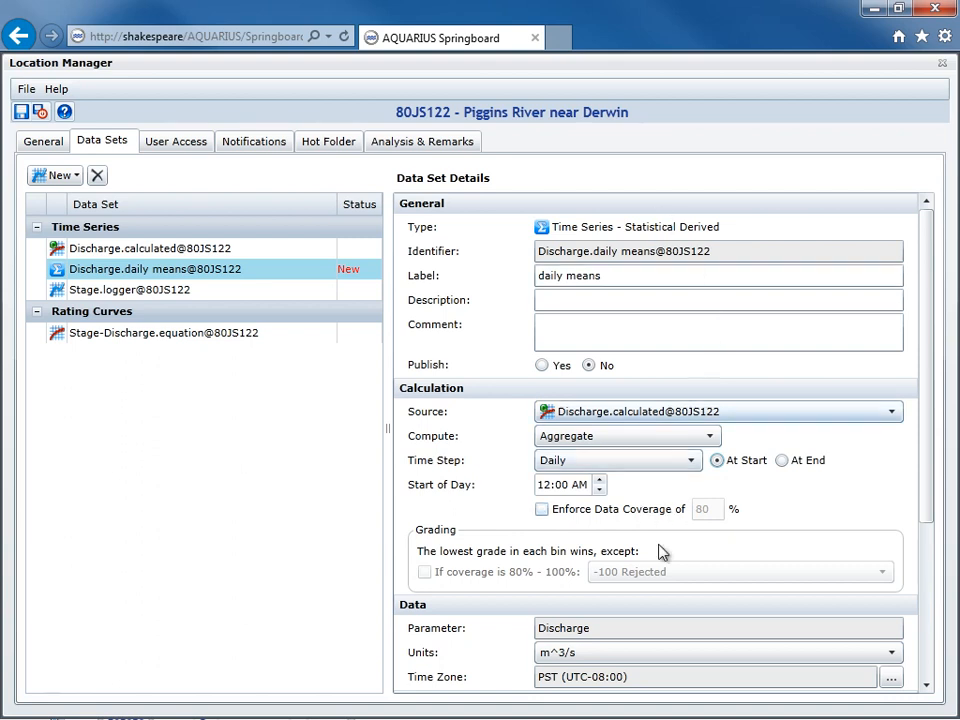
{"action": "left_click", "coordinate": [40, 112]}
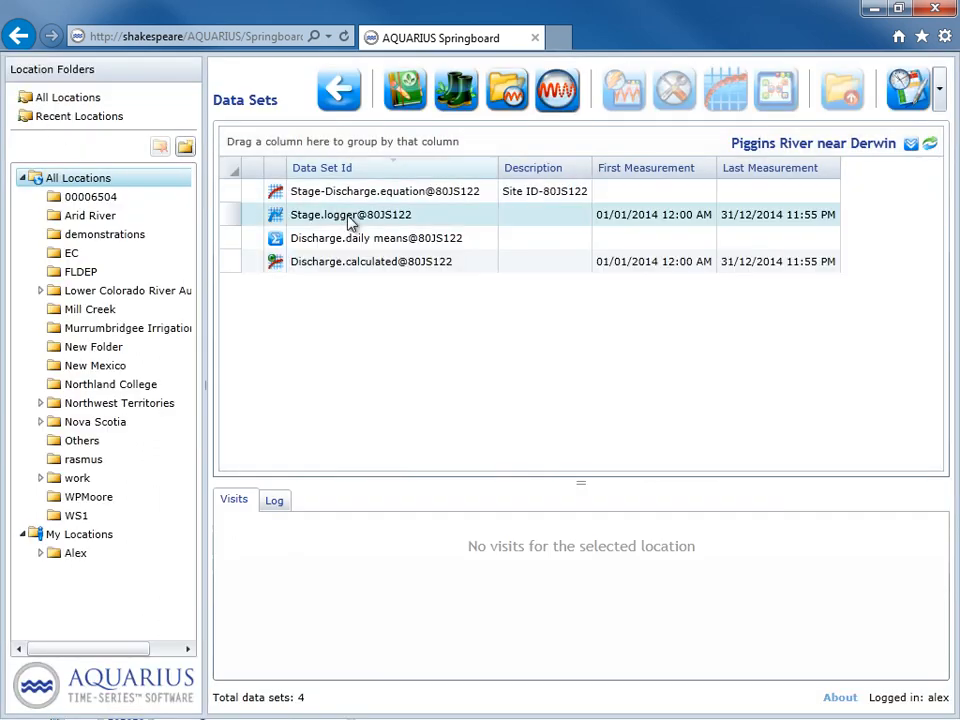
Examine Discharge.daily means@80JS122 in Data Correction, checking the gridded daily values from January 10 to 17, 2014, and close it.
{"action": "left_click", "coordinate": [376, 241]}
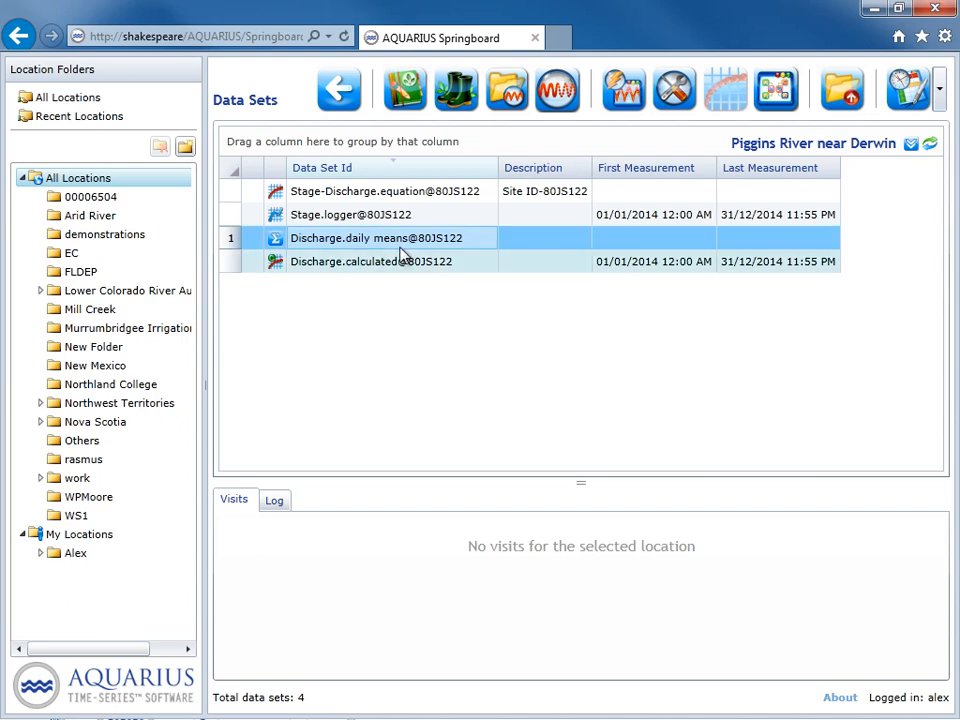
{"action": "left_click", "coordinate": [683, 87]}
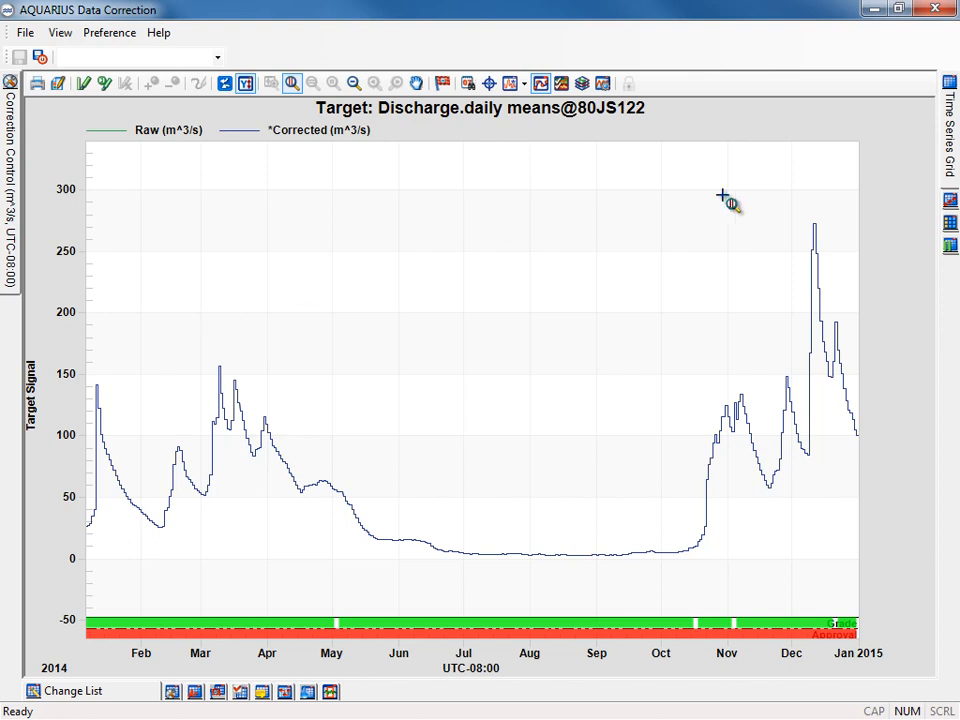
{"action": "left_click", "coordinate": [951, 160]}
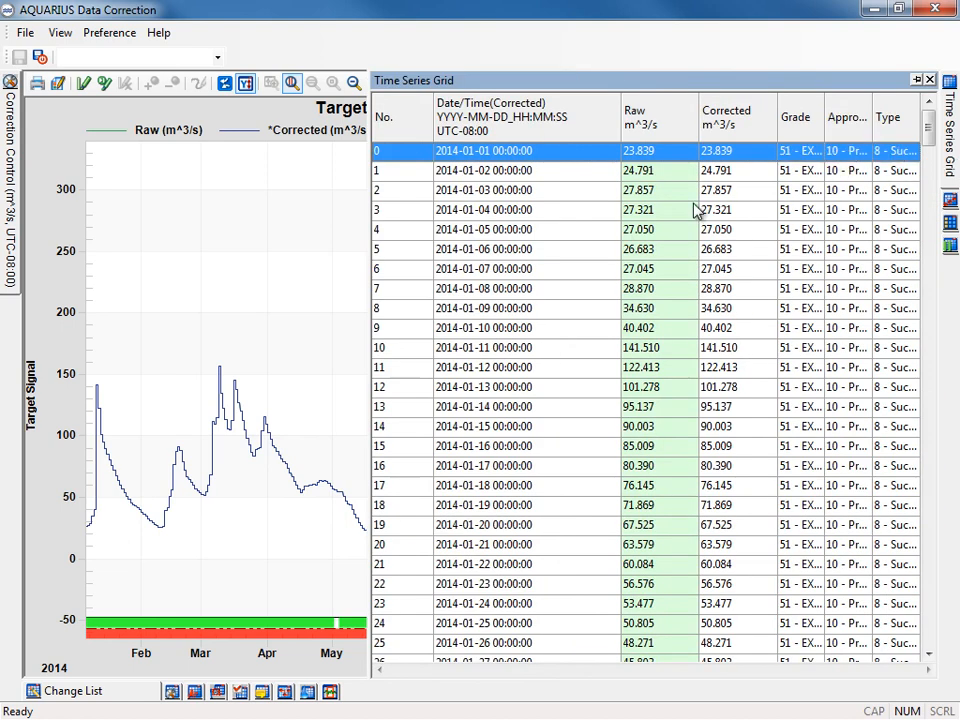
{"action": "left_click", "coordinate": [514, 328]}
{"action": "left_click", "coordinate": [515, 350]}
{"action": "left_click", "coordinate": [509, 370]}
{"action": "left_click", "coordinate": [510, 385]}
{"action": "left_click", "coordinate": [512, 405]}
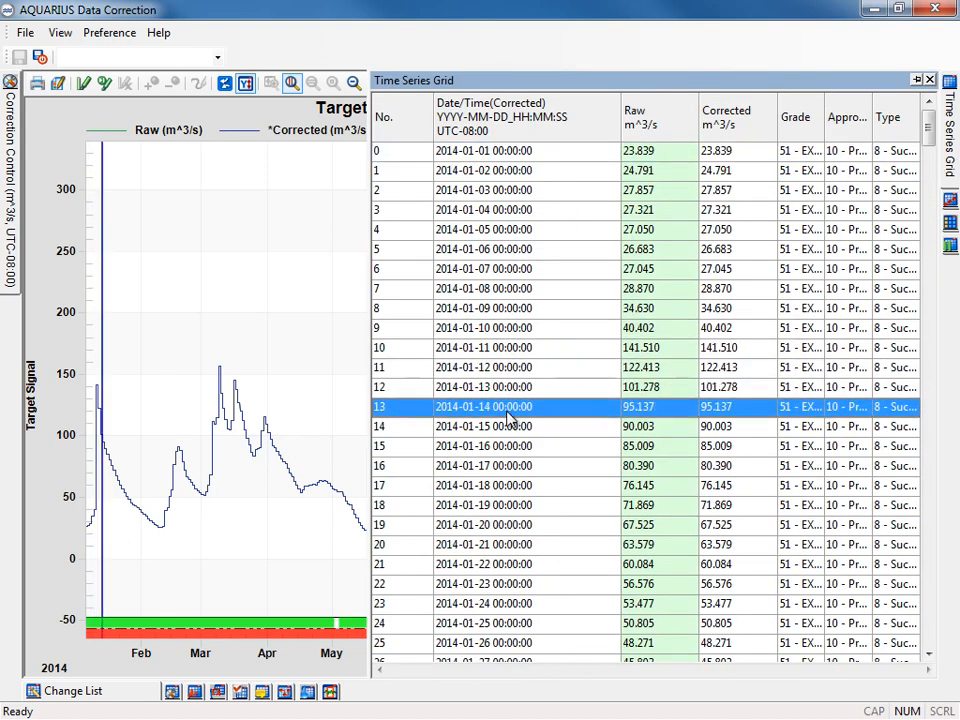
{"action": "left_click", "coordinate": [508, 434]}
{"action": "left_click", "coordinate": [508, 447]}
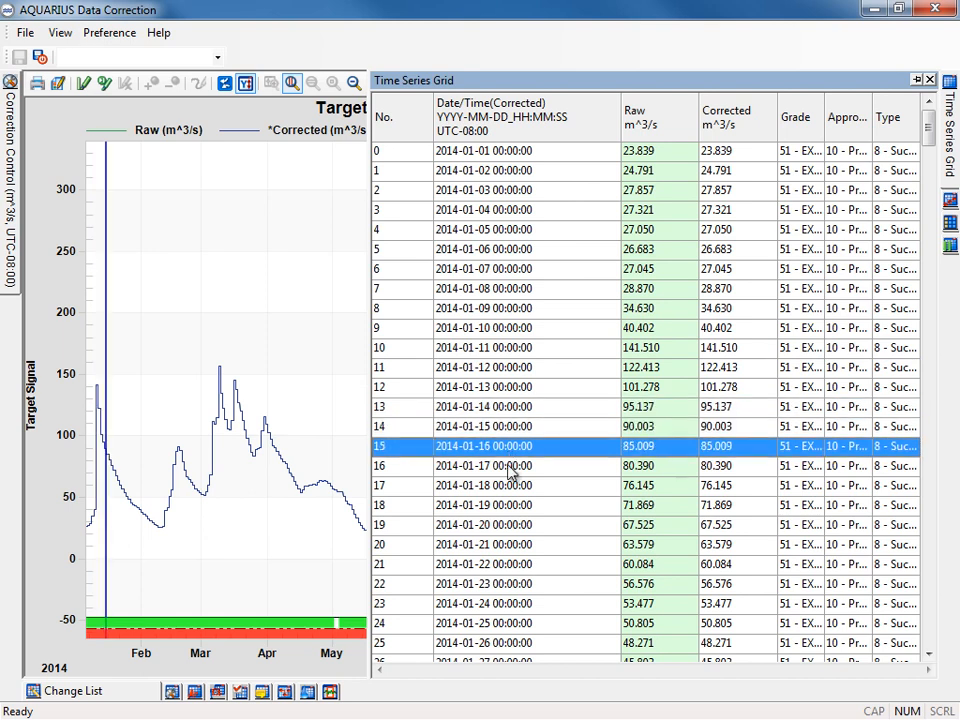
{"action": "left_click", "coordinate": [509, 467]}
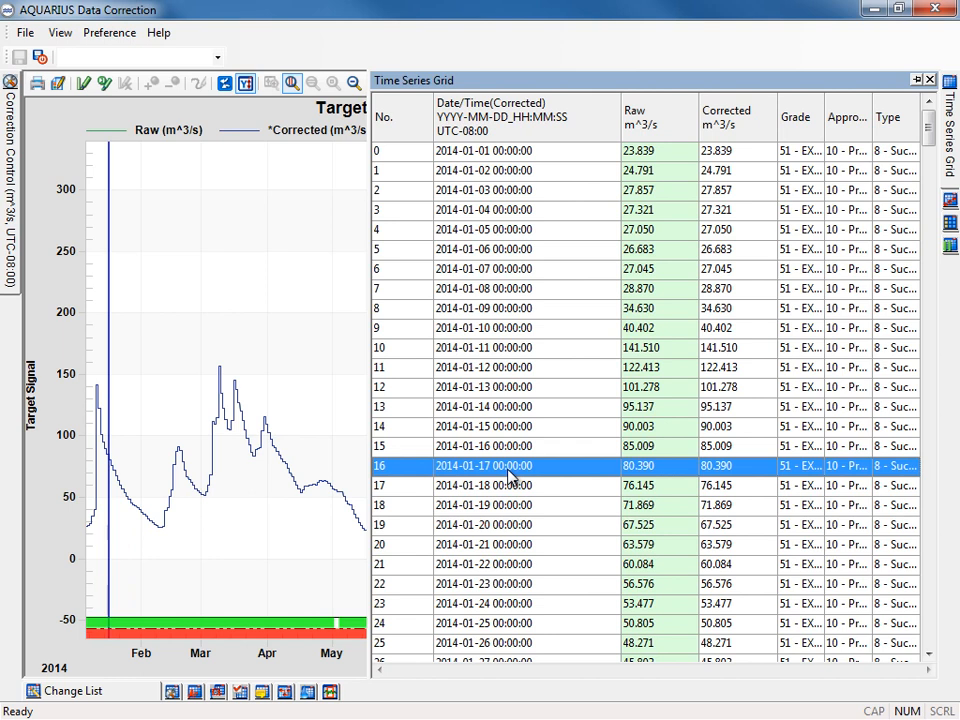
{"action": "left_click", "coordinate": [935, 10]}
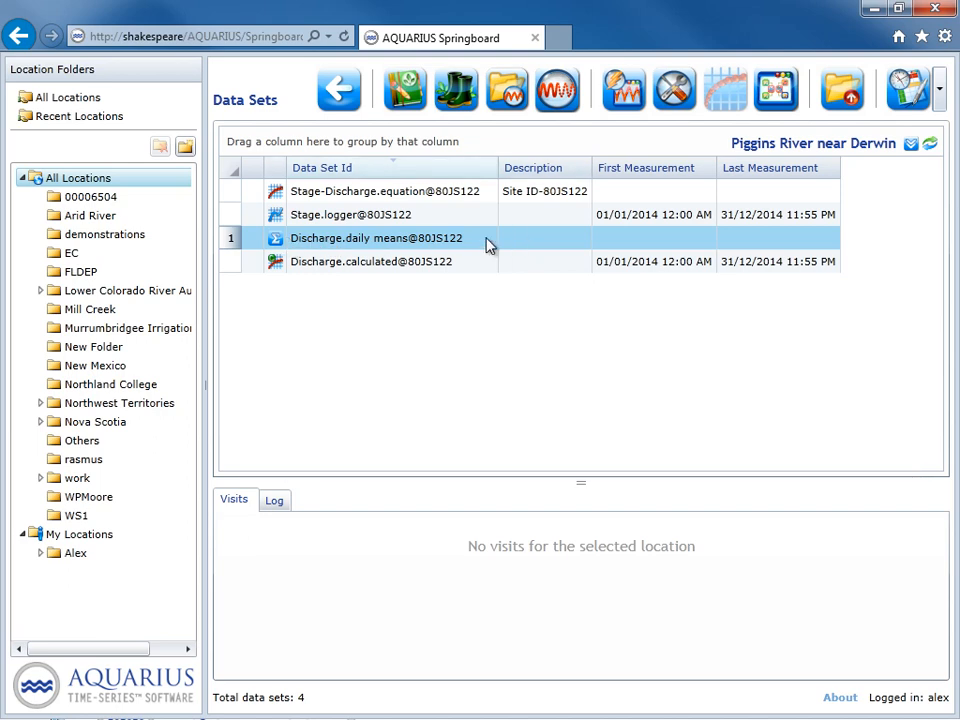
Add another Statistical Derived time series to the Piggins River near Derwin location and label it "calculated".
{"action": "left_click", "coordinate": [402, 100]}
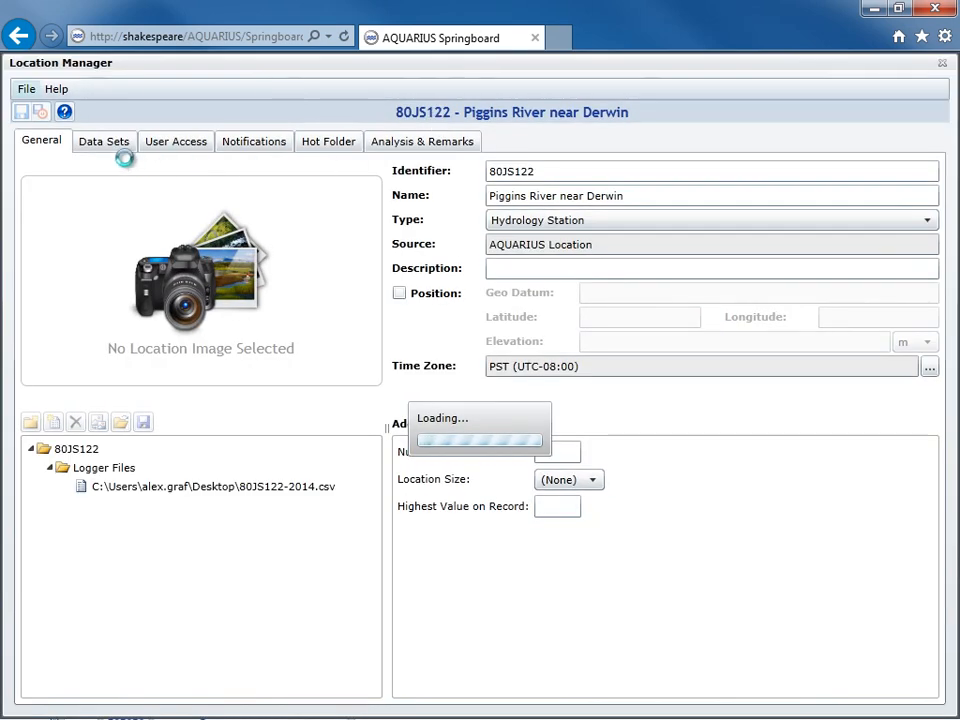
{"action": "left_click", "coordinate": [119, 149]}
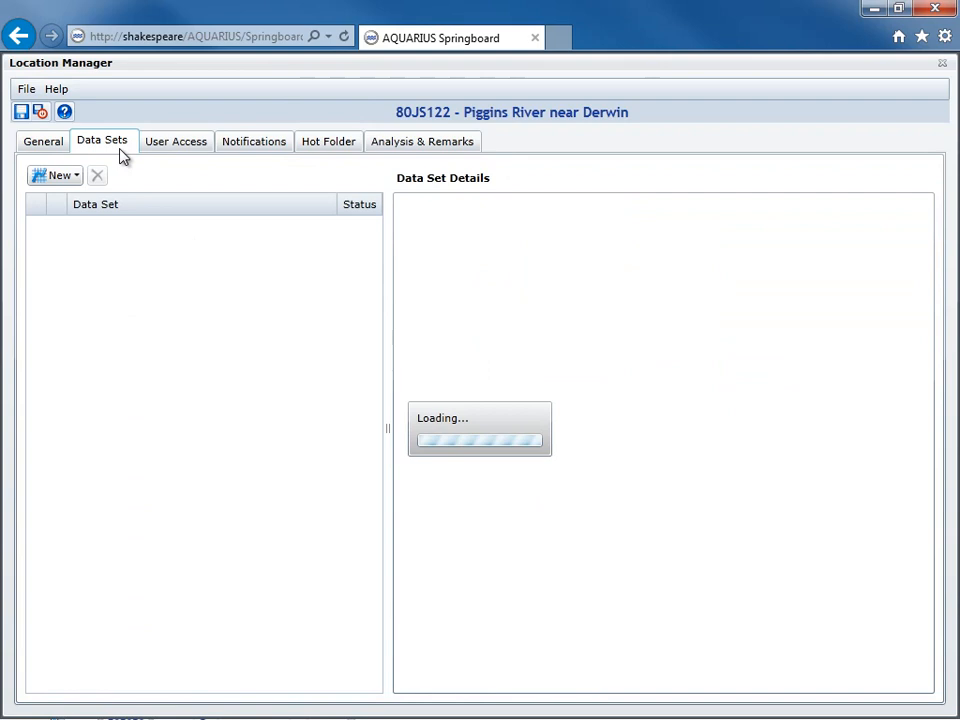
{"action": "left_click", "coordinate": [75, 178]}
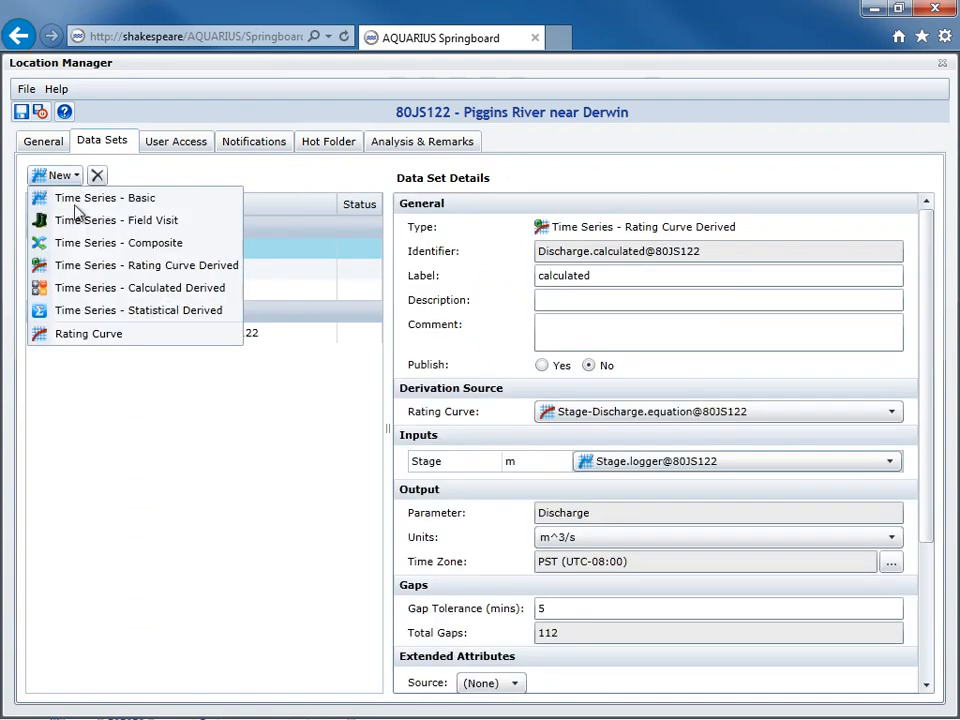
{"action": "left_click", "coordinate": [73, 314]}
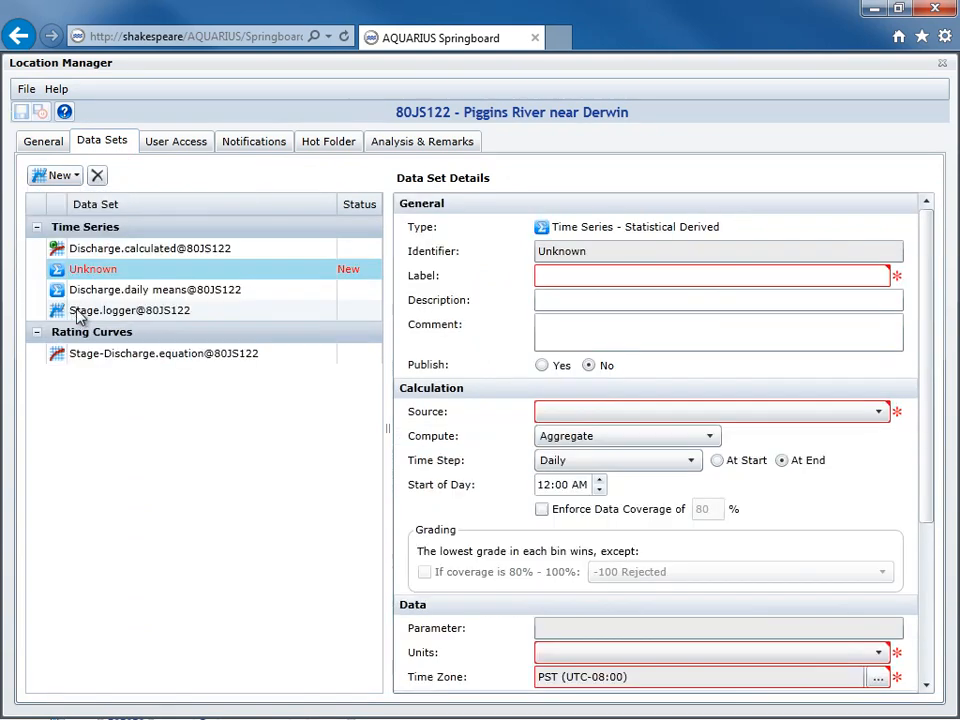
{"action": "left_click", "coordinate": [551, 274]}
{"action": "type", "text": "calculated"}
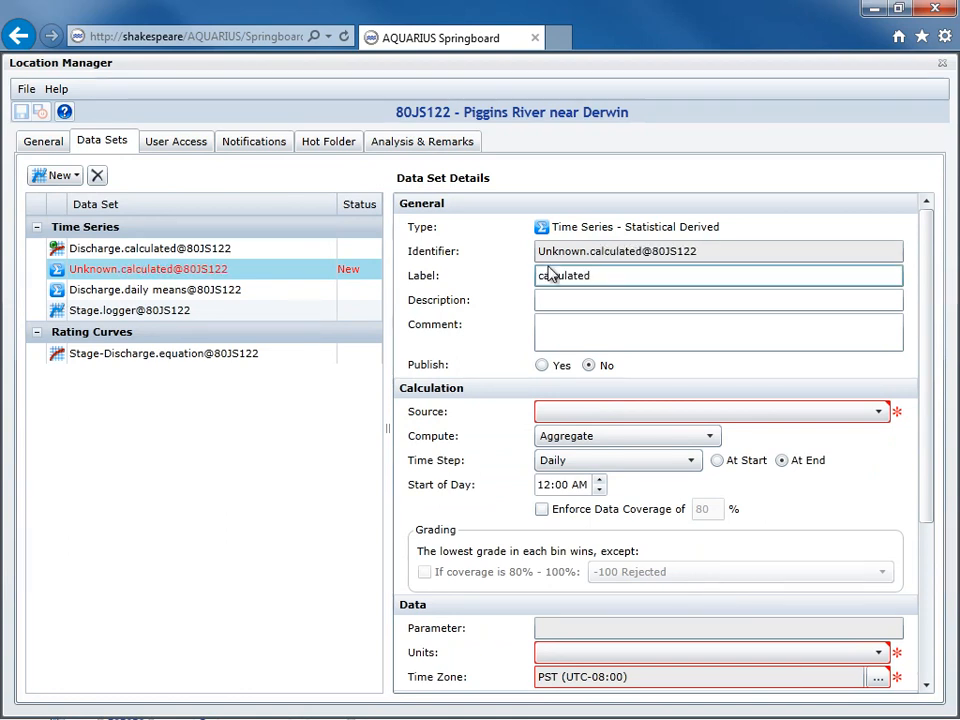
Set the new statistical series' source to Stage.logger@80JS122 with values At Start of the time step, save and exit Location Manager.
{"action": "left_click", "coordinate": [617, 415]}
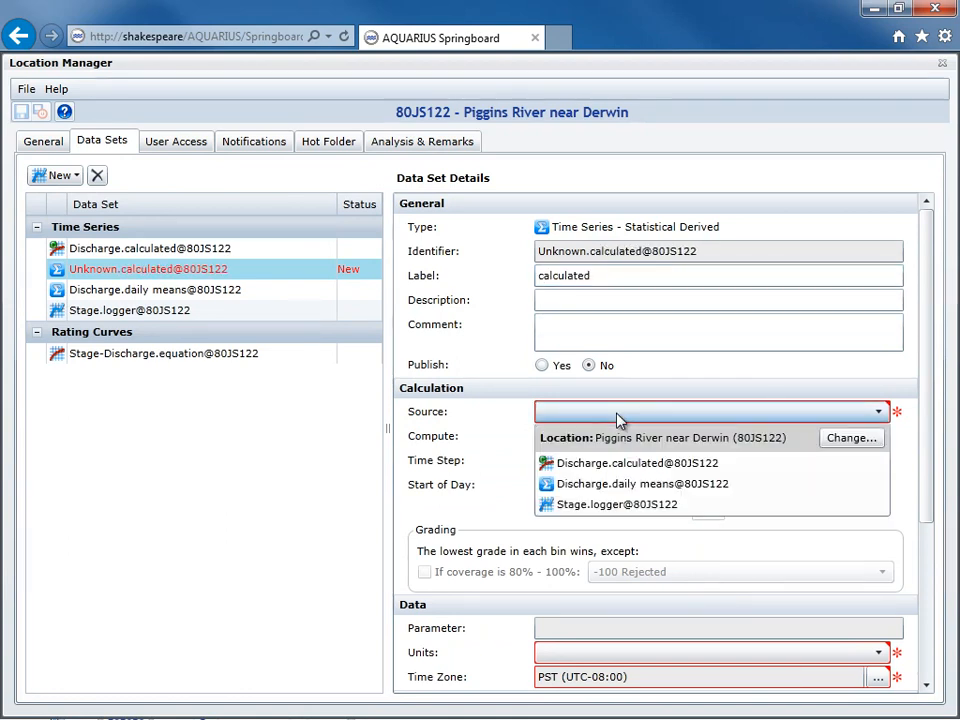
{"action": "left_click", "coordinate": [617, 505]}
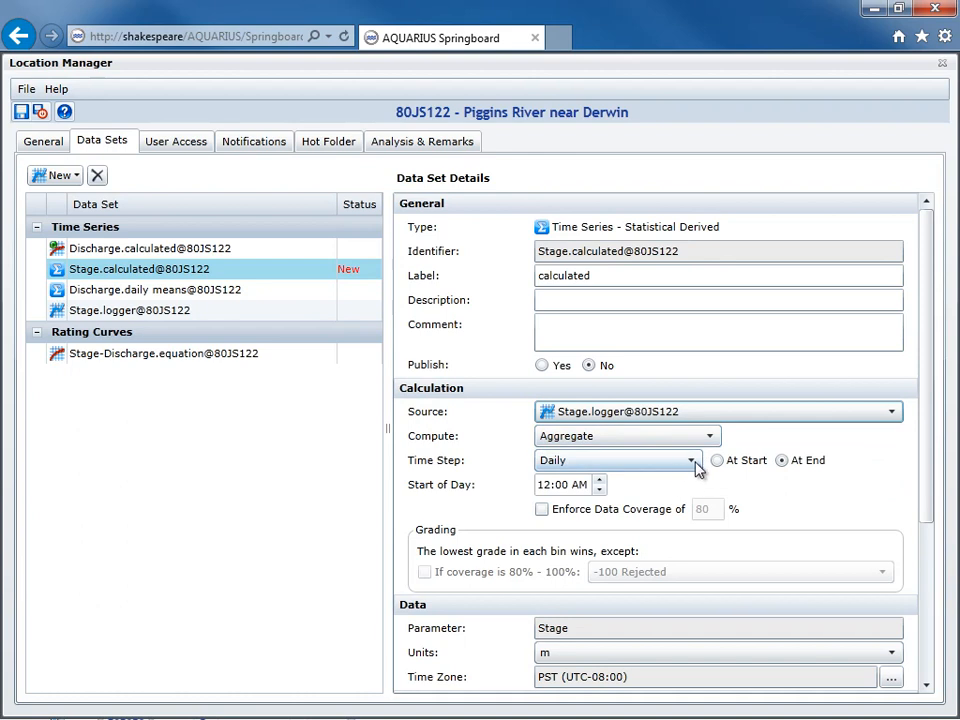
{"action": "left_click", "coordinate": [718, 461]}
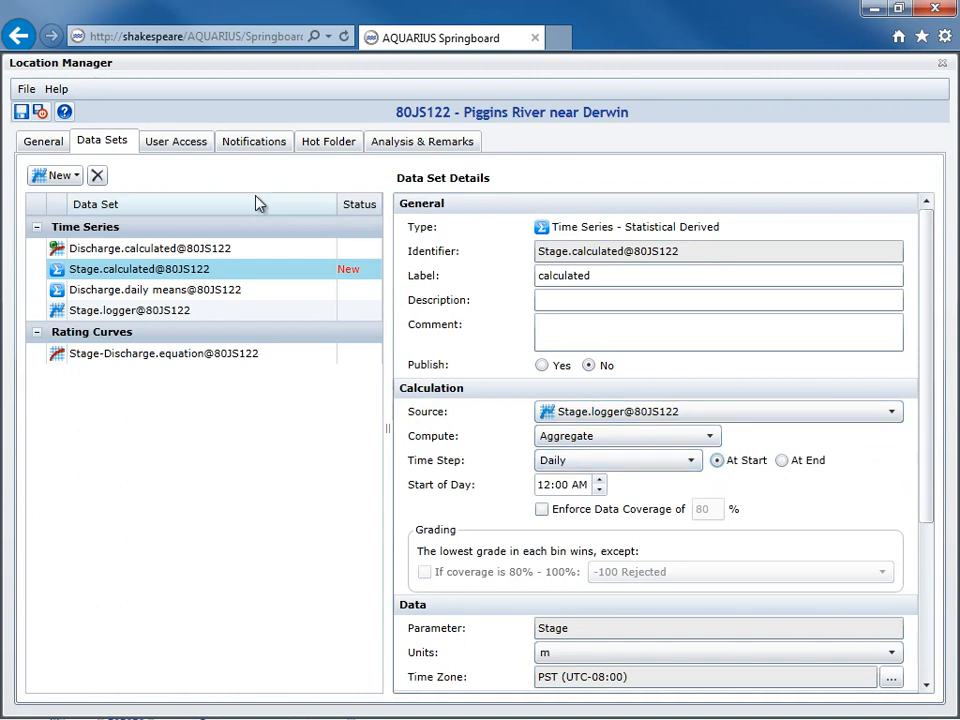
{"action": "left_click", "coordinate": [40, 114]}
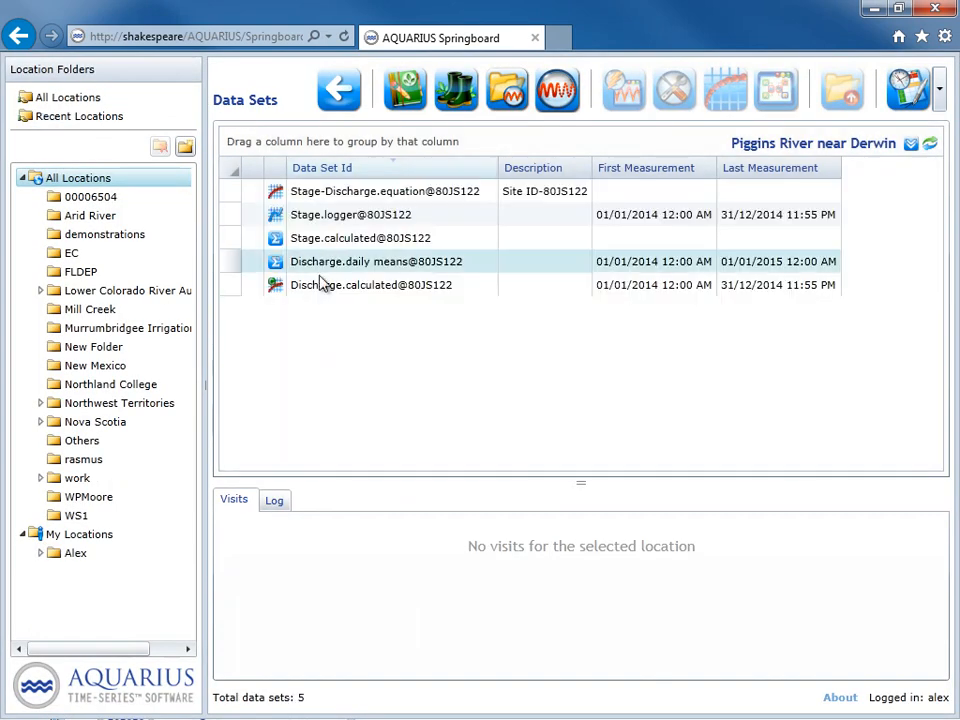
View the Stage.calculated@80JS122 signal in Data Correction and show its values in the Time Series Grid.
{"action": "left_click", "coordinate": [373, 239]}
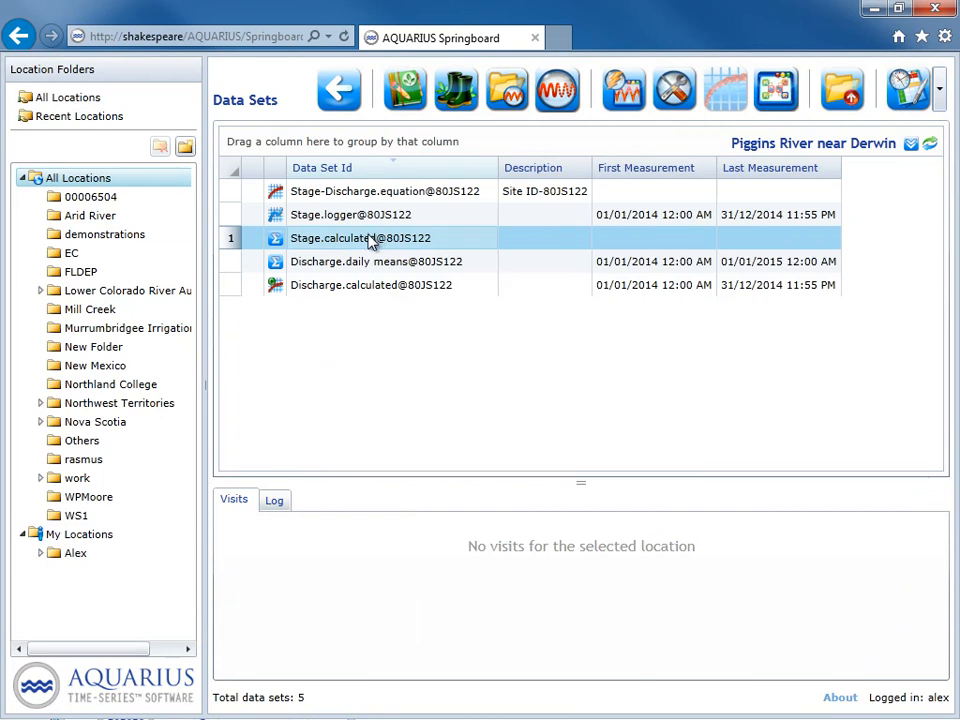
{"action": "left_click", "coordinate": [675, 92]}
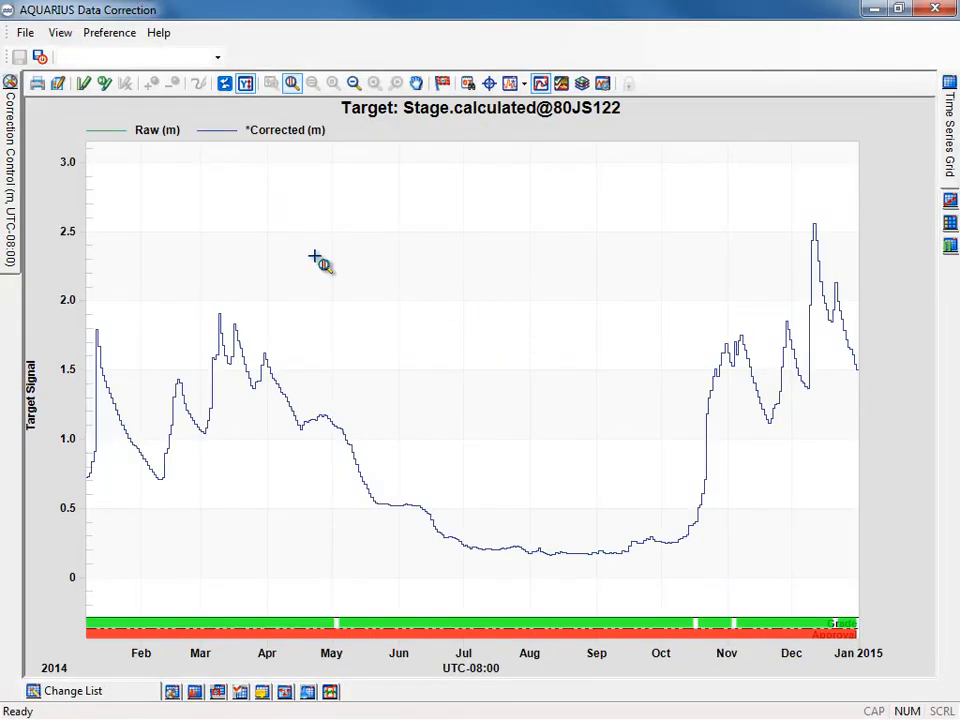
{"action": "left_click", "coordinate": [950, 130]}
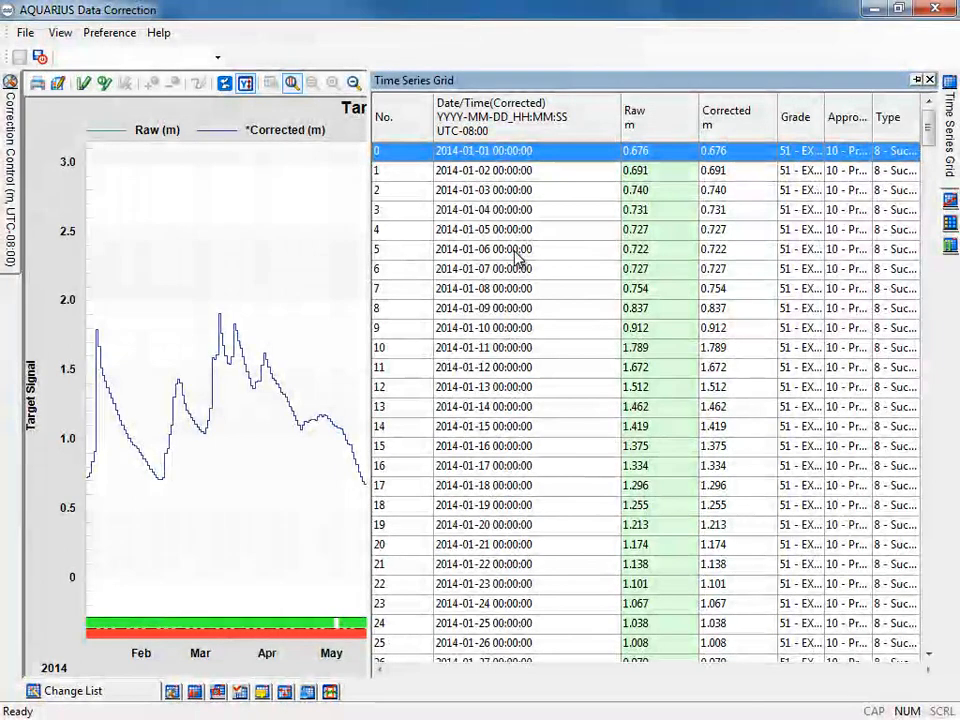
Close Data Correction, export Stage.calculated@80JS122 and Discharge.daily means@80JS122 together to a chart, and view the chart.
{"action": "left_click", "coordinate": [936, 12]}
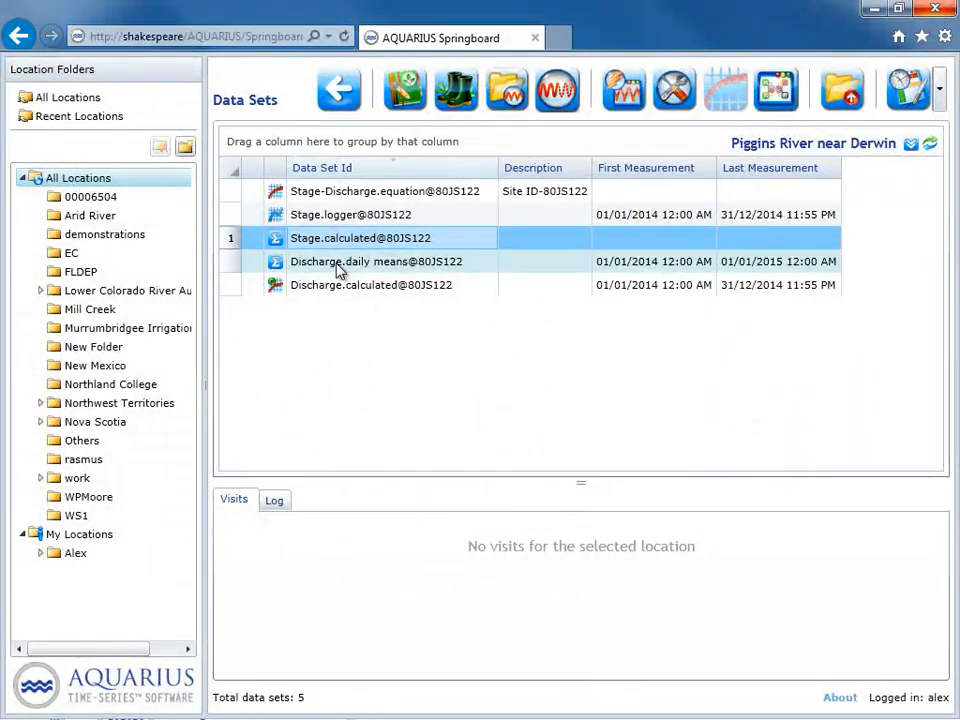
{"action": "left_click", "coordinate": [461, 263]}
{"action": "left_click", "coordinate": [477, 245]}
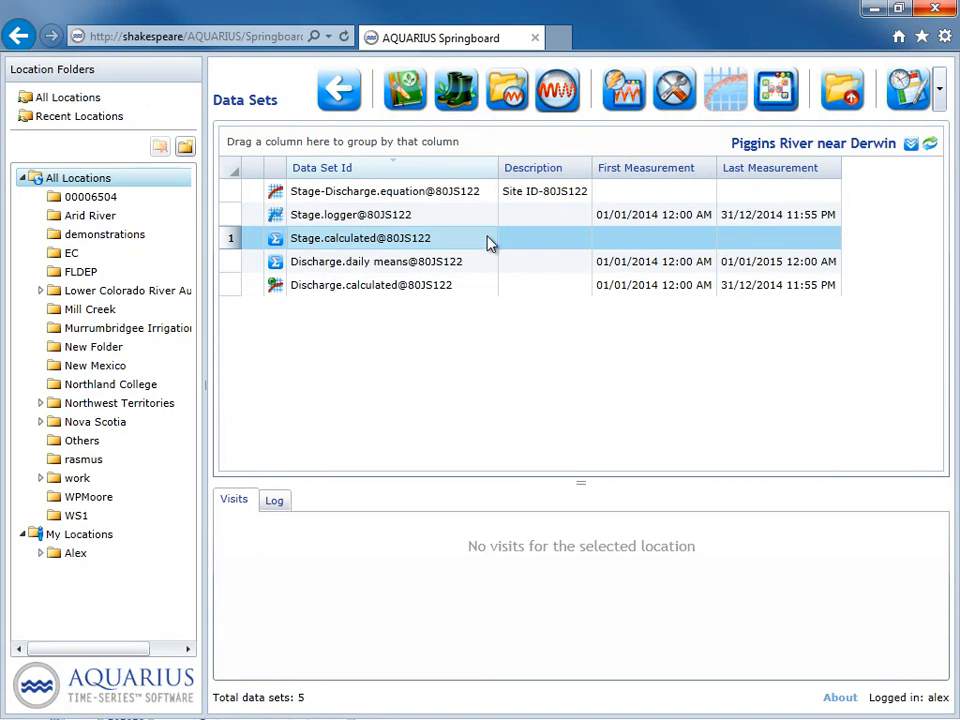
{"action": "left_click", "coordinate": [488, 265], "text": "ctrl"}
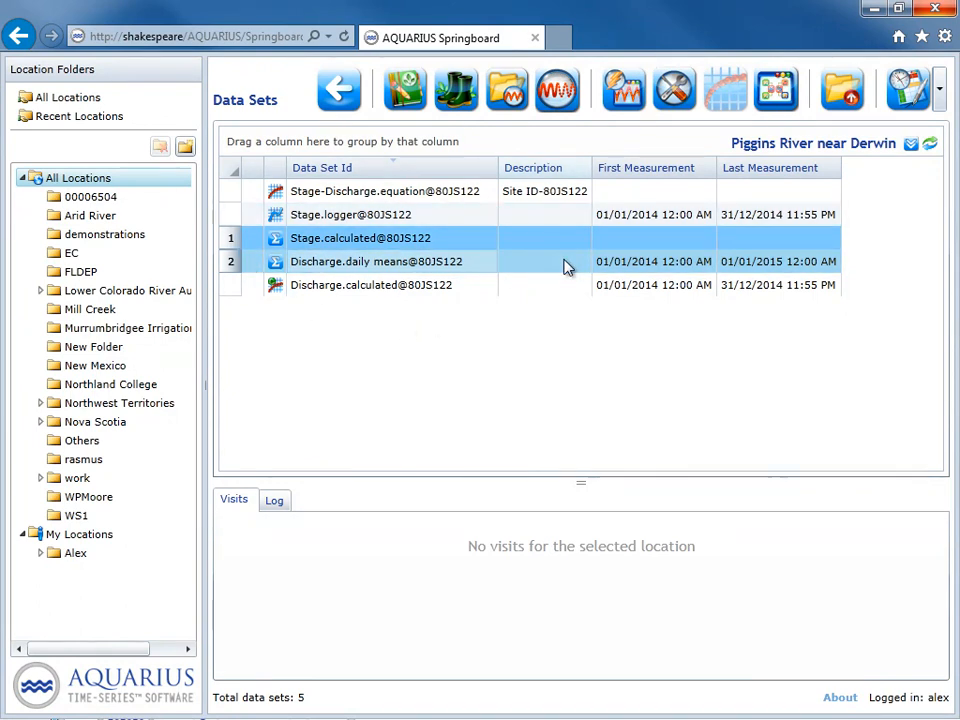
{"action": "left_click", "coordinate": [836, 96]}
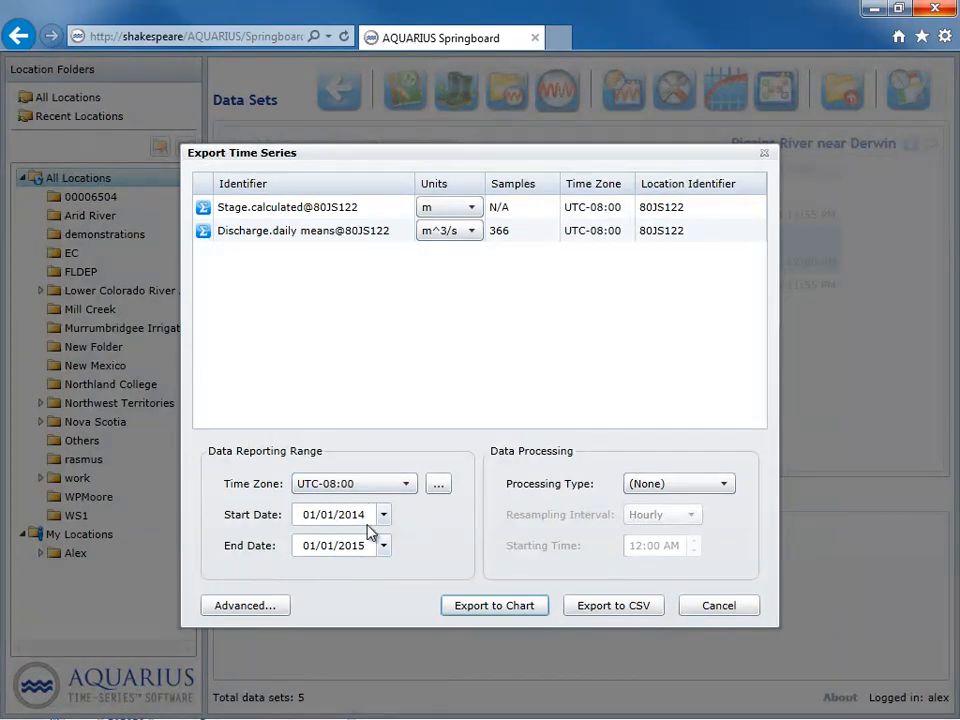
{"action": "left_click", "coordinate": [467, 608]}
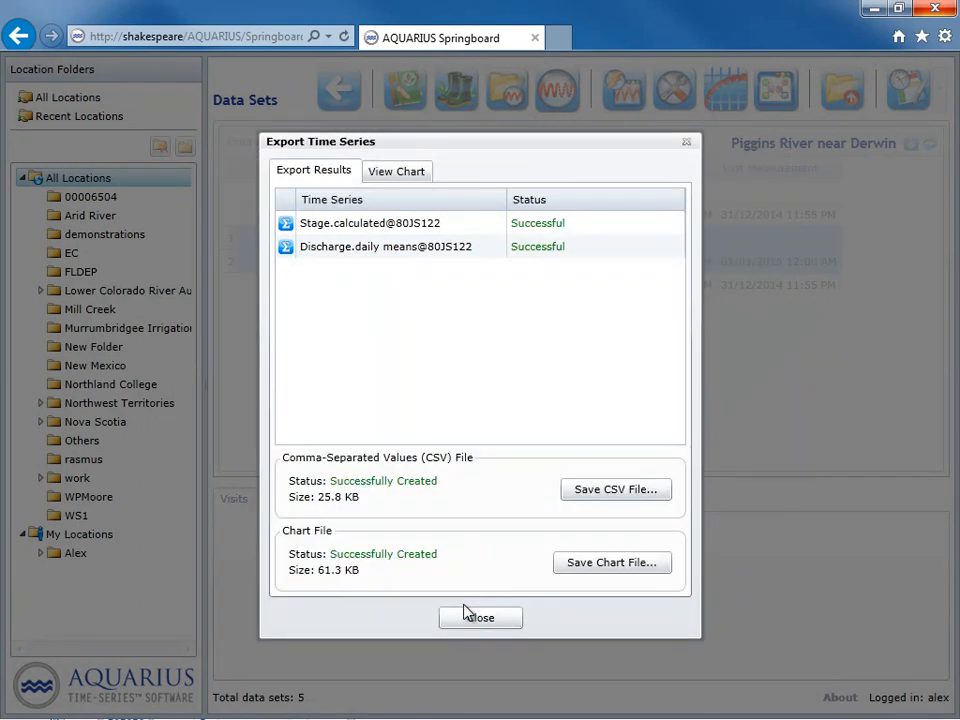
{"action": "left_click", "coordinate": [390, 171]}
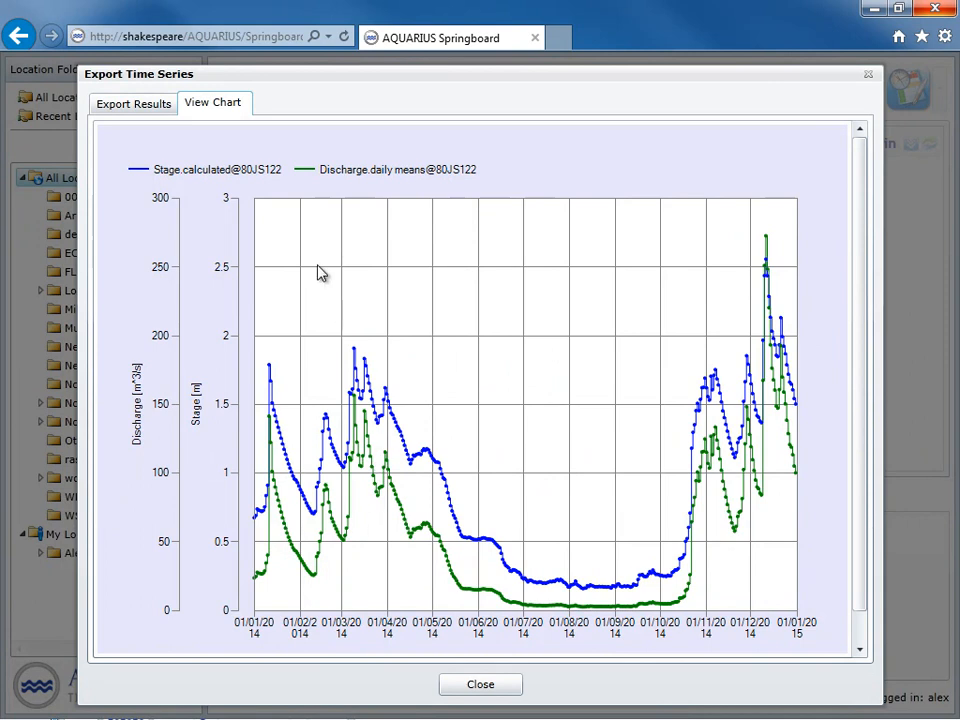
{"action": "left_click", "coordinate": [143, 105]}
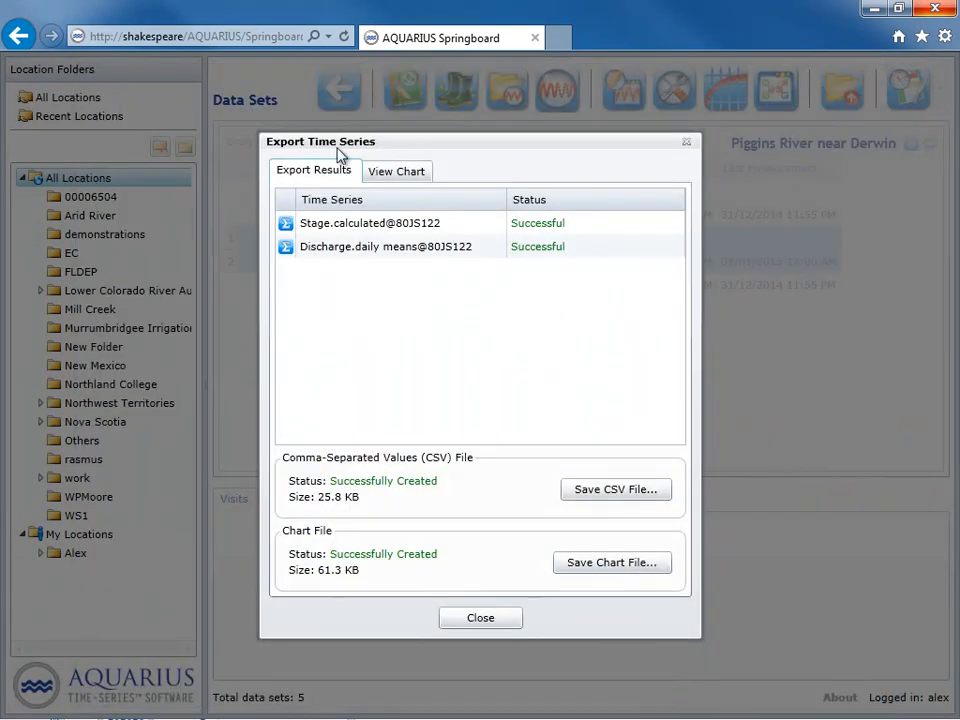
Save the exported CSV file to the Desktop as 08JS122-2014-stage-discharge.csv, replacing the existing file.
{"action": "left_click", "coordinate": [632, 494]}
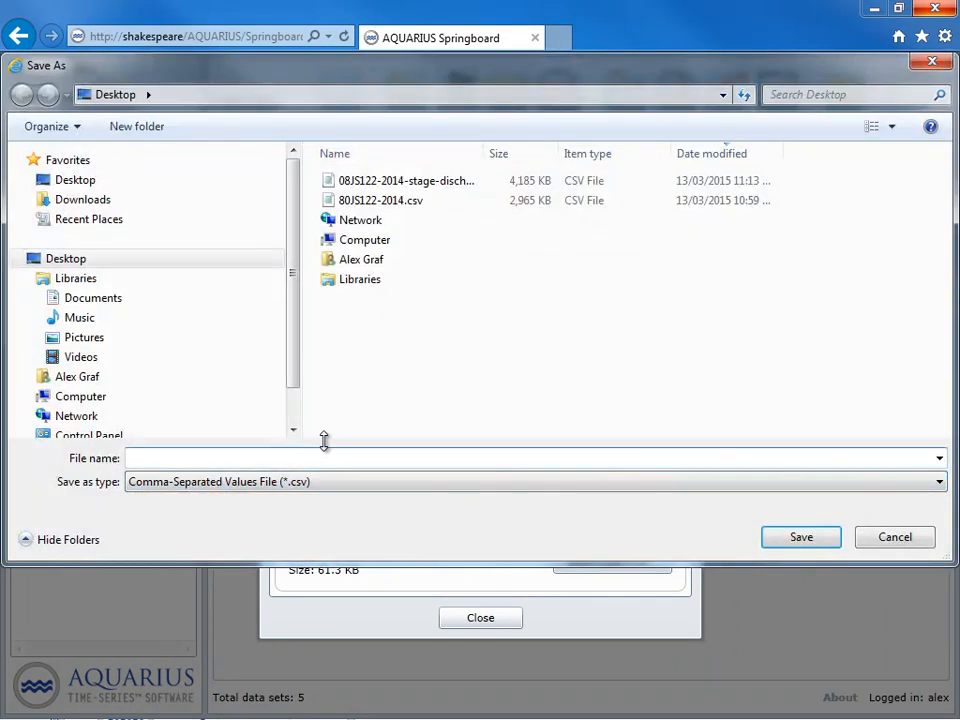
{"action": "type", "text": "08"}
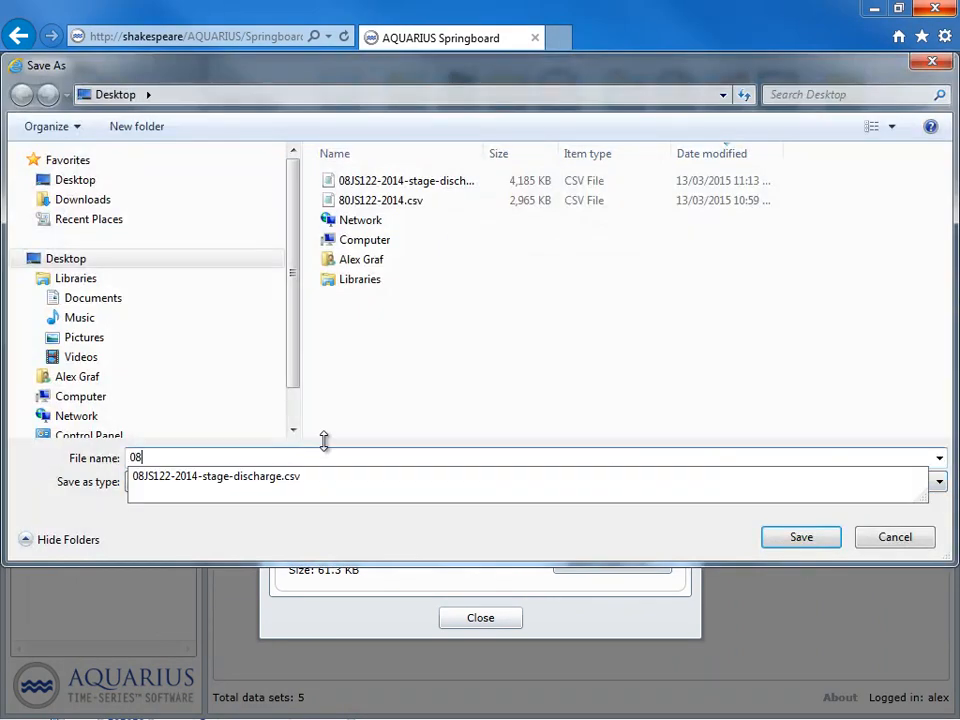
{"action": "type", "text": "JS"}
{"action": "key", "text": "Down"}
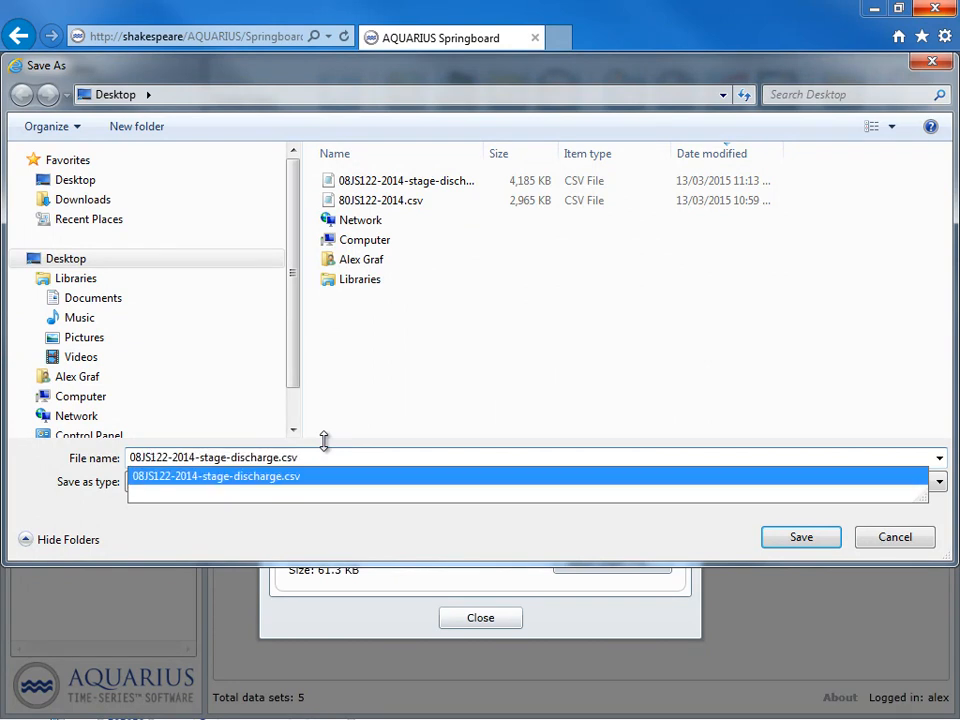
{"action": "key", "text": "Return"}
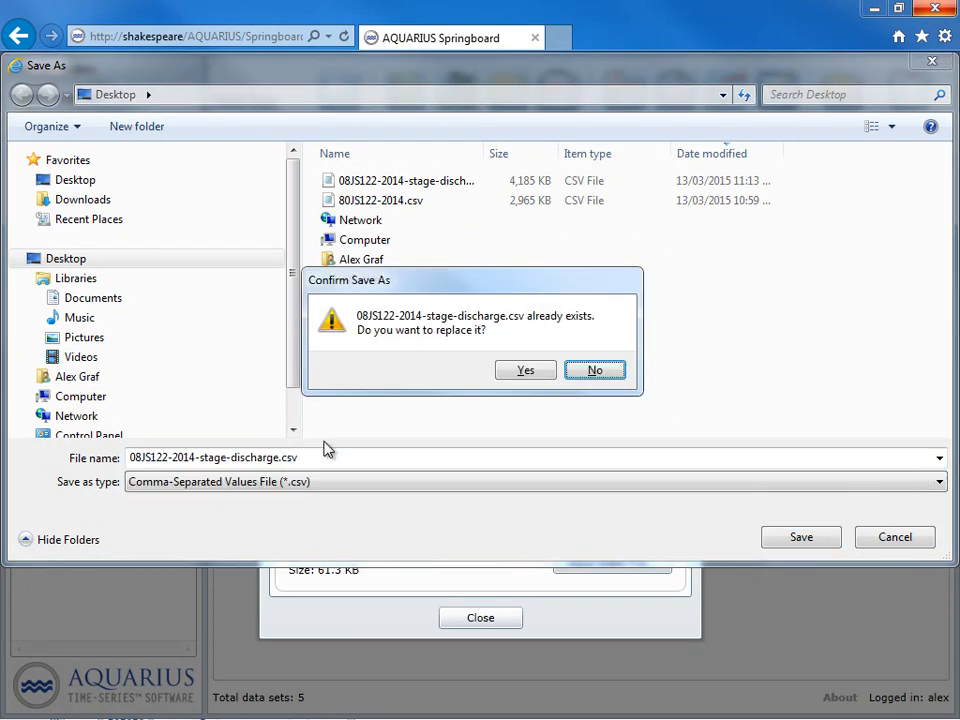
{"action": "left_click", "coordinate": [526, 370]}
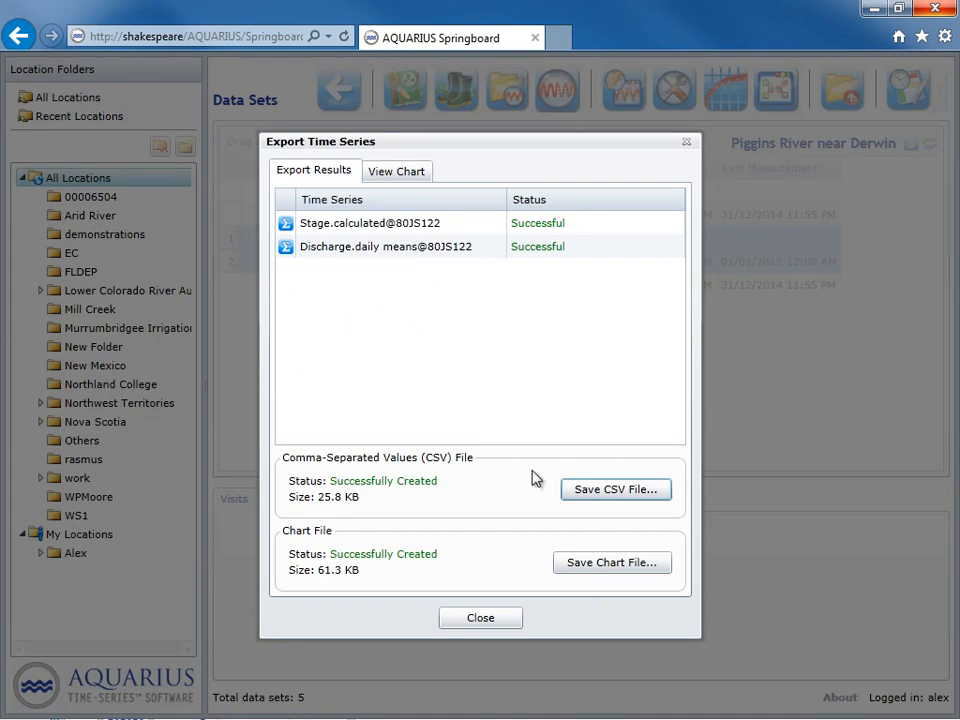
Save the exported chart to the Desktop as a PNG image named 08JS122-2014-stage-discharge-chart and close the export results.
{"action": "left_click", "coordinate": [643, 571]}
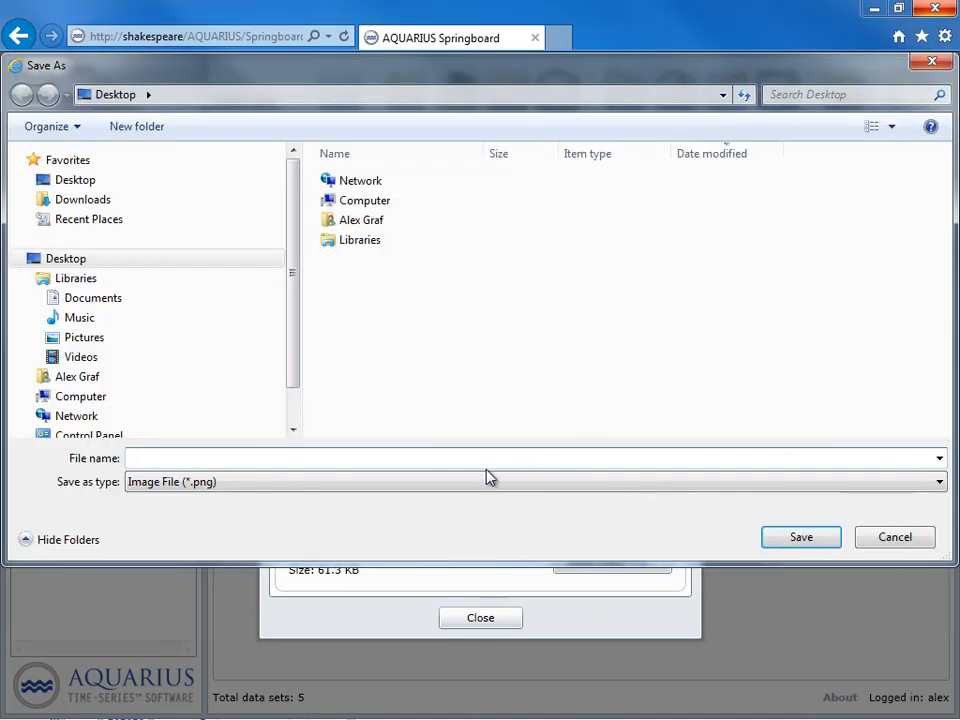
{"action": "type", "text": "08"}
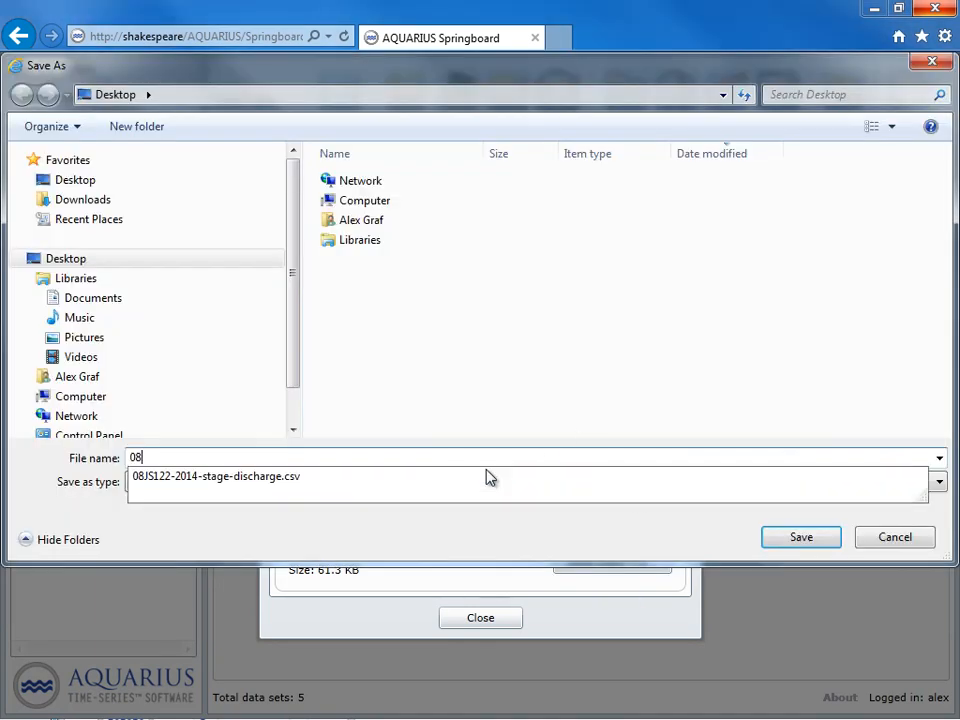
{"action": "key", "text": "Down"}
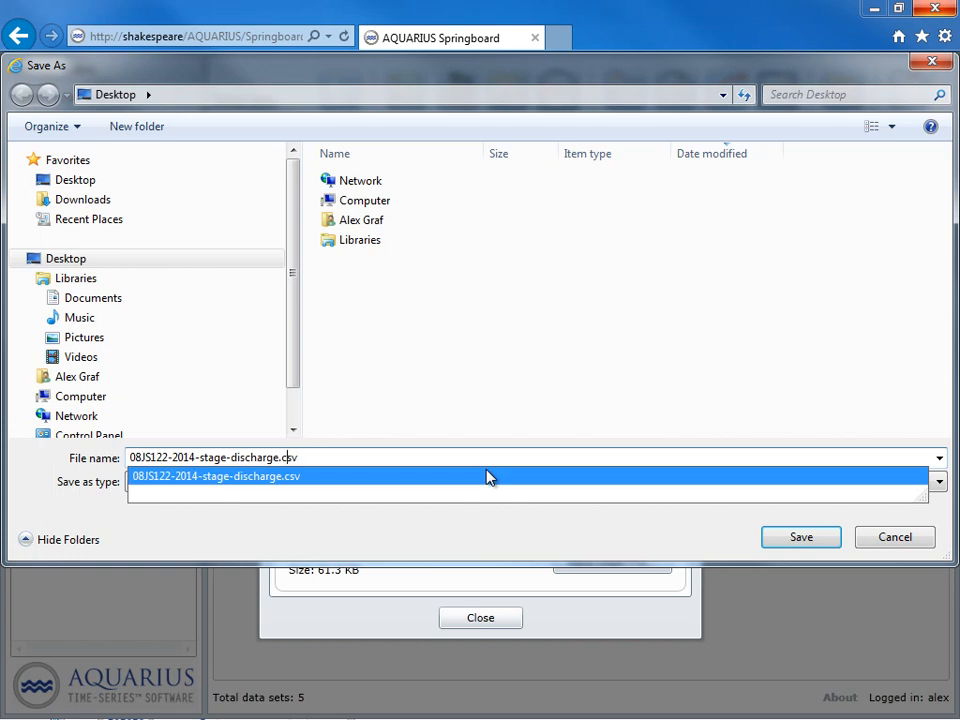
{"action": "key", "text": "Left"}
{"action": "key", "text": "Left"}
{"action": "key", "text": "Left"}
{"action": "key", "text": "Left"}
{"action": "type", "text": "-chart"}
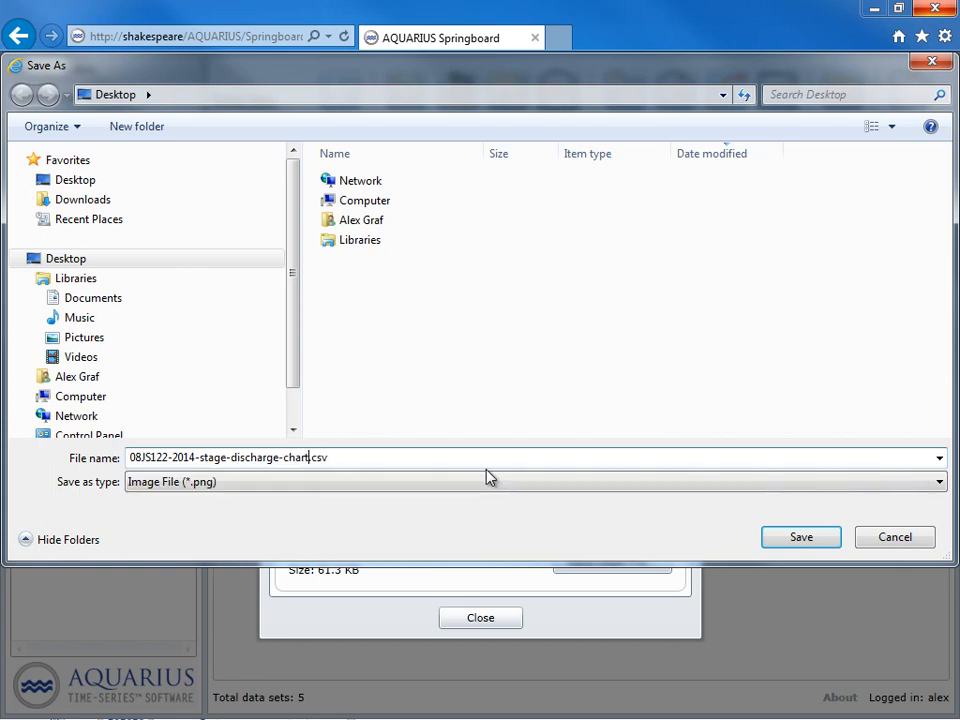
{"action": "key", "text": "BackSpace"}
{"action": "left_click", "coordinate": [803, 540]}
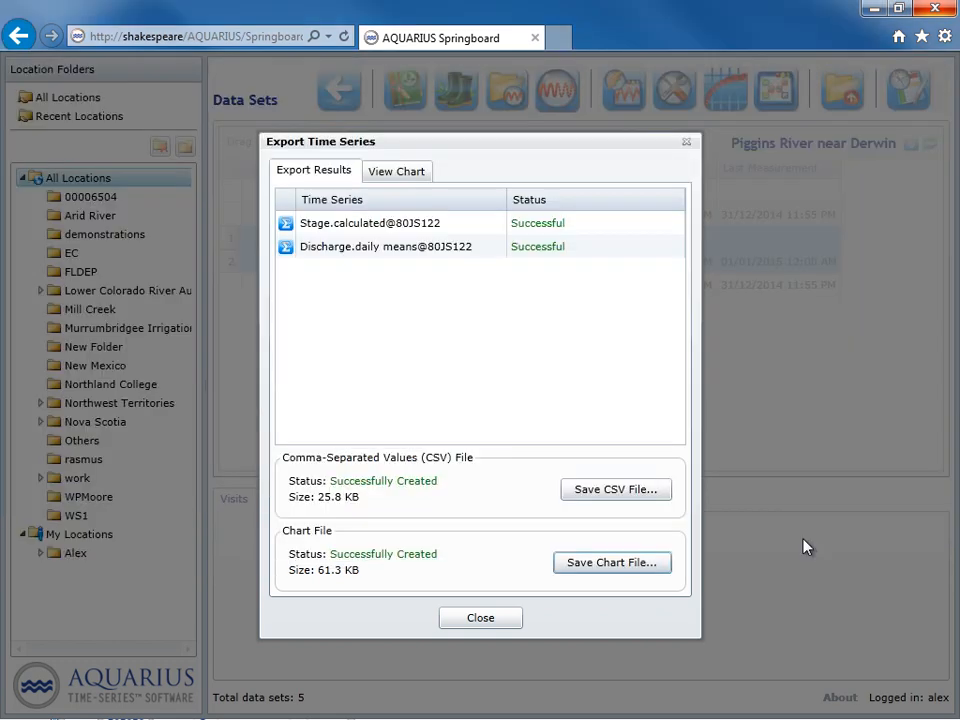
{"action": "left_click", "coordinate": [505, 620]}
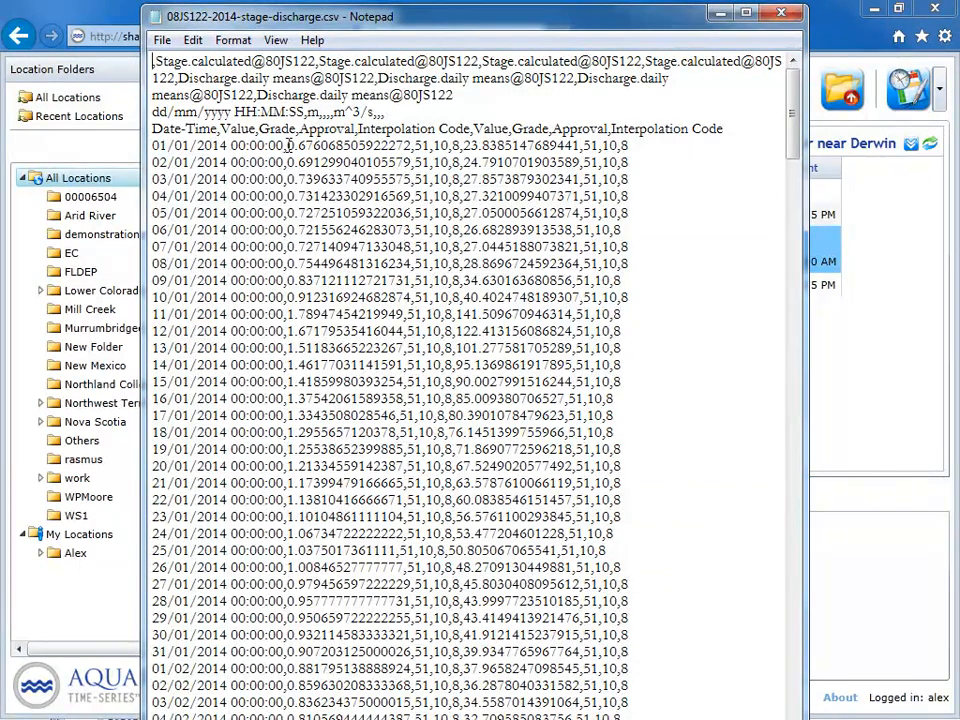
Examine the 01/01/2014 stage and discharge values in 08JS122-2014-stage-discharge.csv in Notepad, and close the file.
{"action": "left_click_drag", "start_coordinate": [288, 146], "coordinate": [411, 147]}
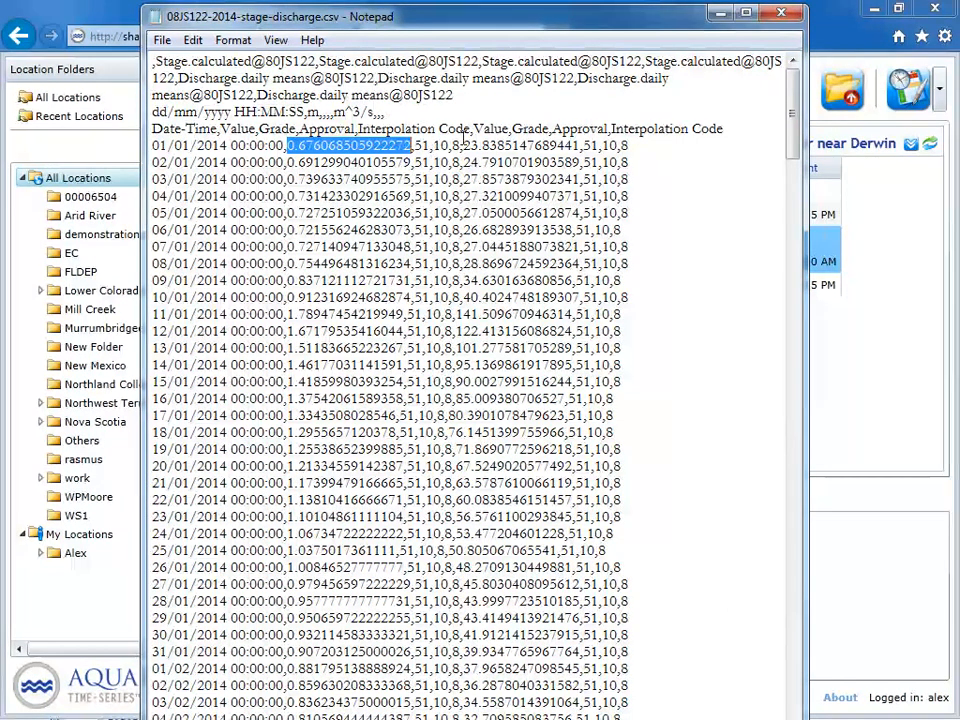
{"action": "left_click", "coordinate": [462, 146]}
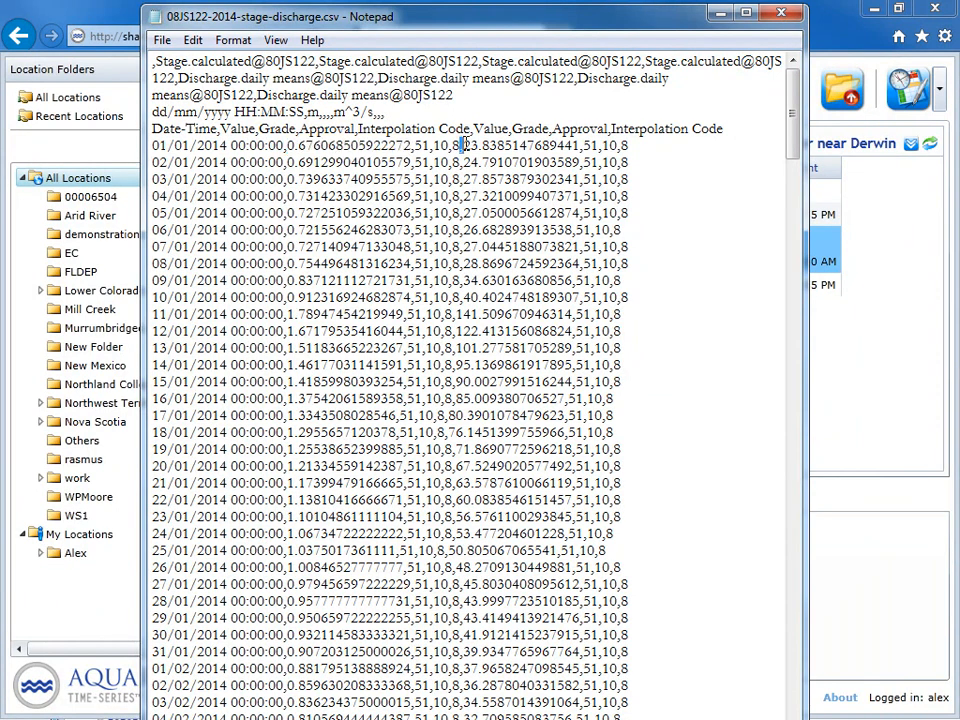
{"action": "double_click", "coordinate": [462, 146]}
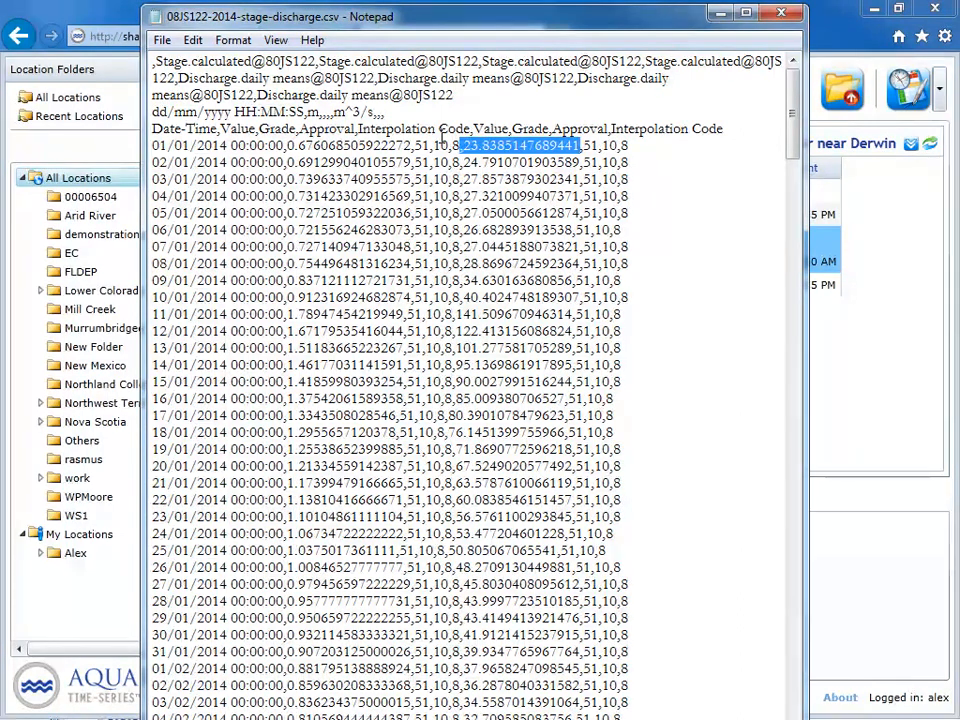
{"action": "left_click", "coordinate": [441, 124]}
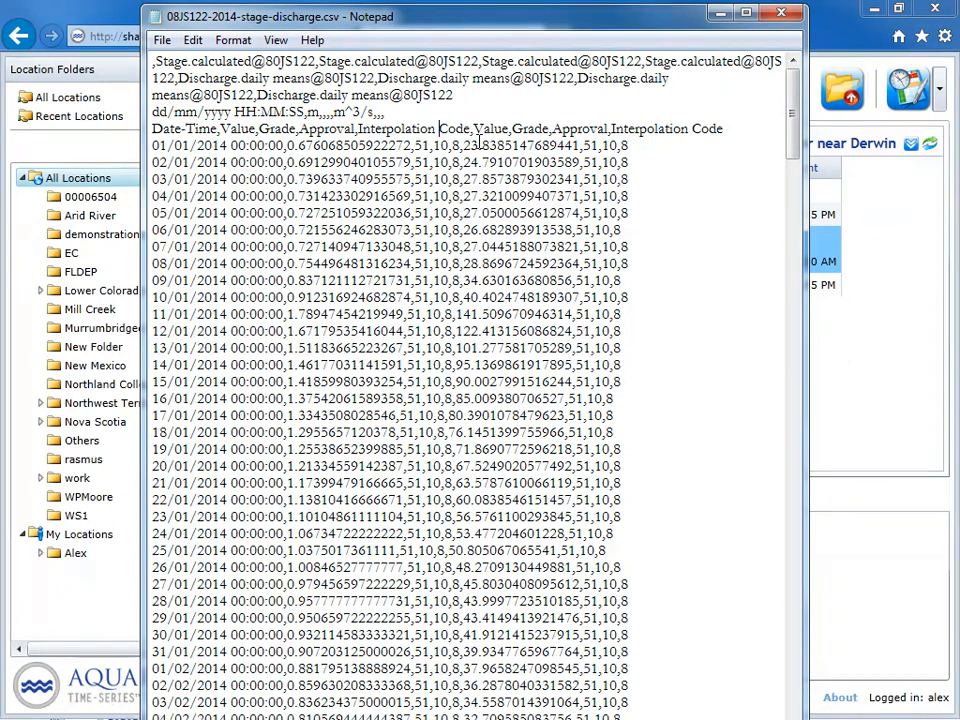
{"action": "left_click", "coordinate": [778, 16]}
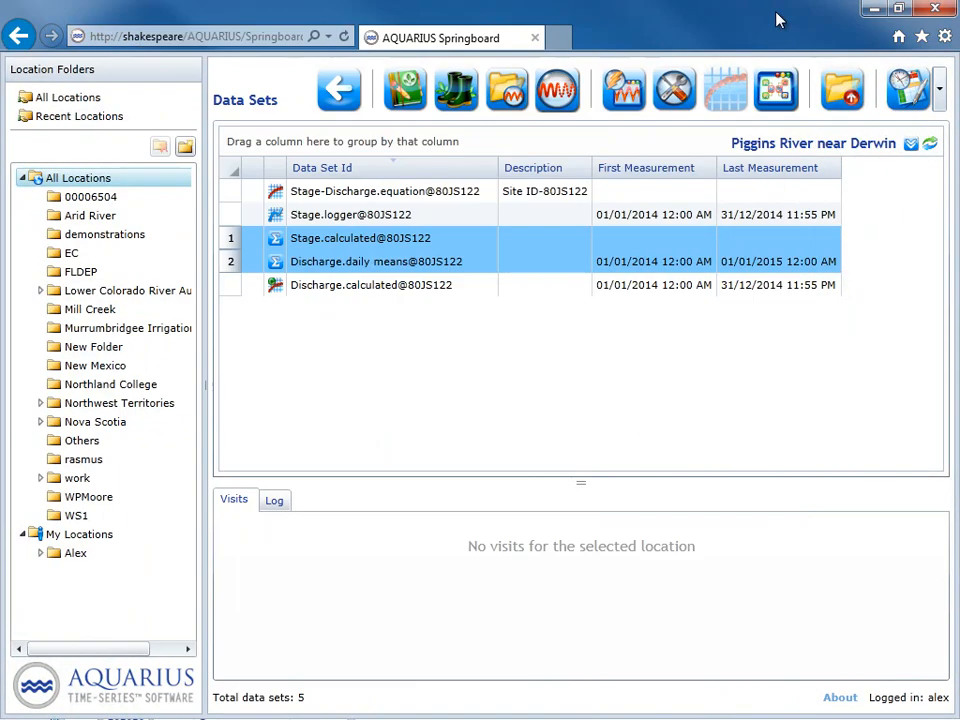
Open the Reporting Toolbox for Discharge.calculated@80JS122 and choose the Daily Mean by Year [System] template.
{"action": "left_click", "coordinate": [400, 290]}
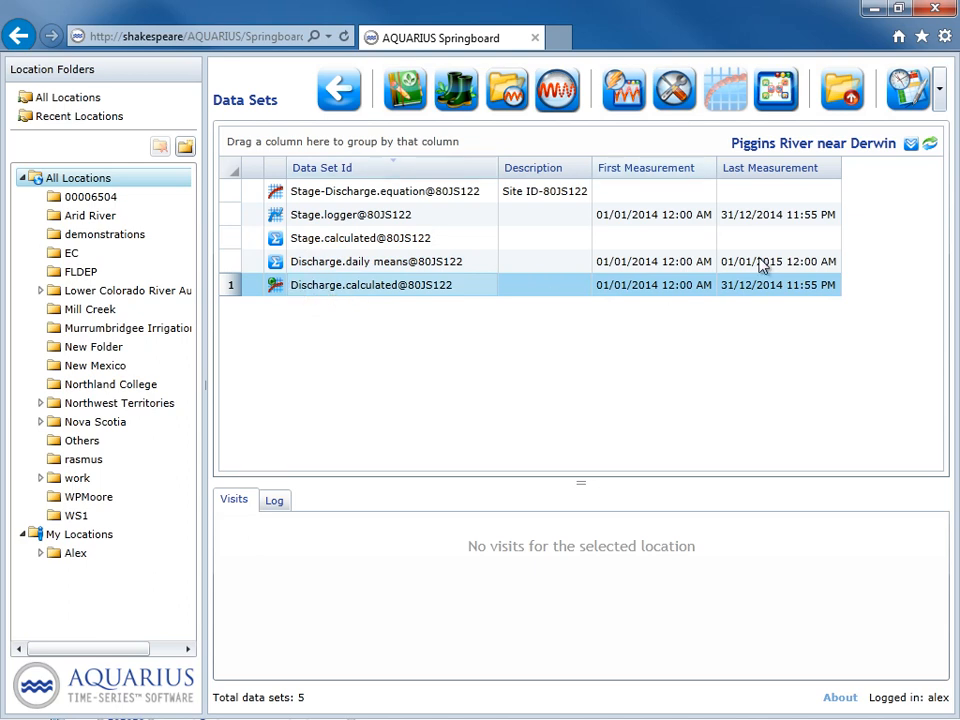
{"action": "left_click", "coordinate": [907, 92]}
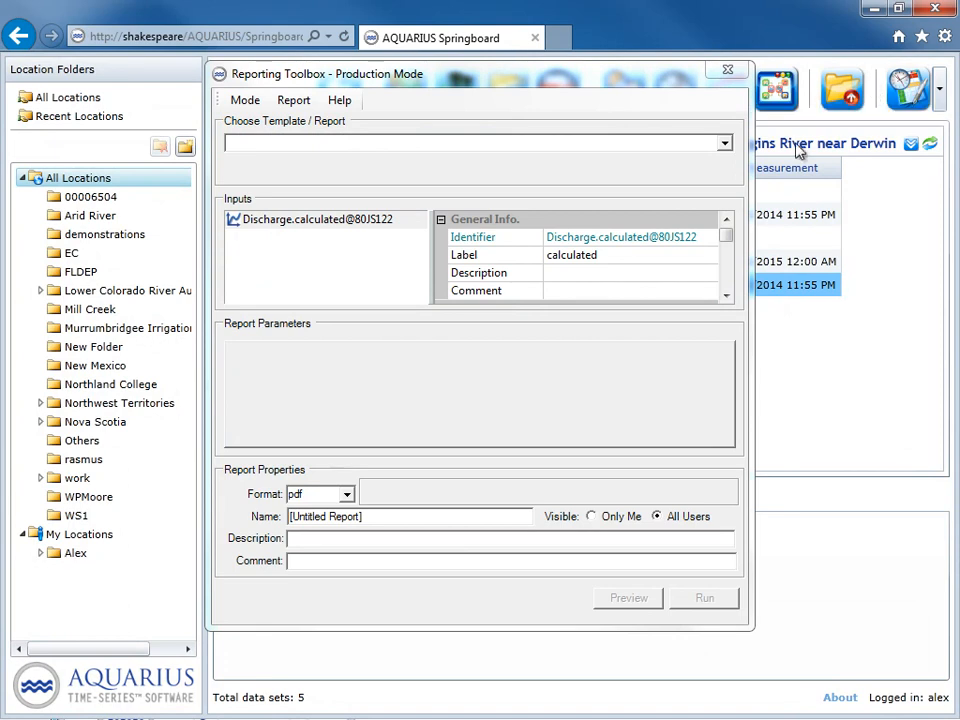
{"action": "left_click", "coordinate": [729, 146]}
{"action": "scroll", "coordinate": [730, 210], "scroll_direction": "down", "scroll_amount": 5}
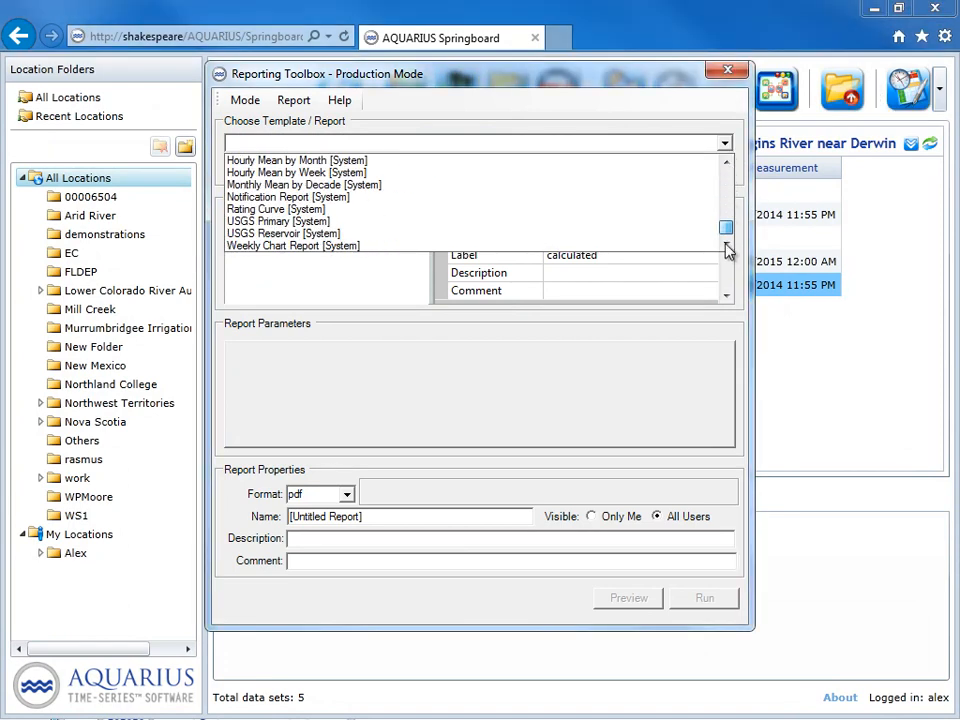
{"action": "scroll", "coordinate": [450, 193], "scroll_direction": "up", "scroll_amount": 1}
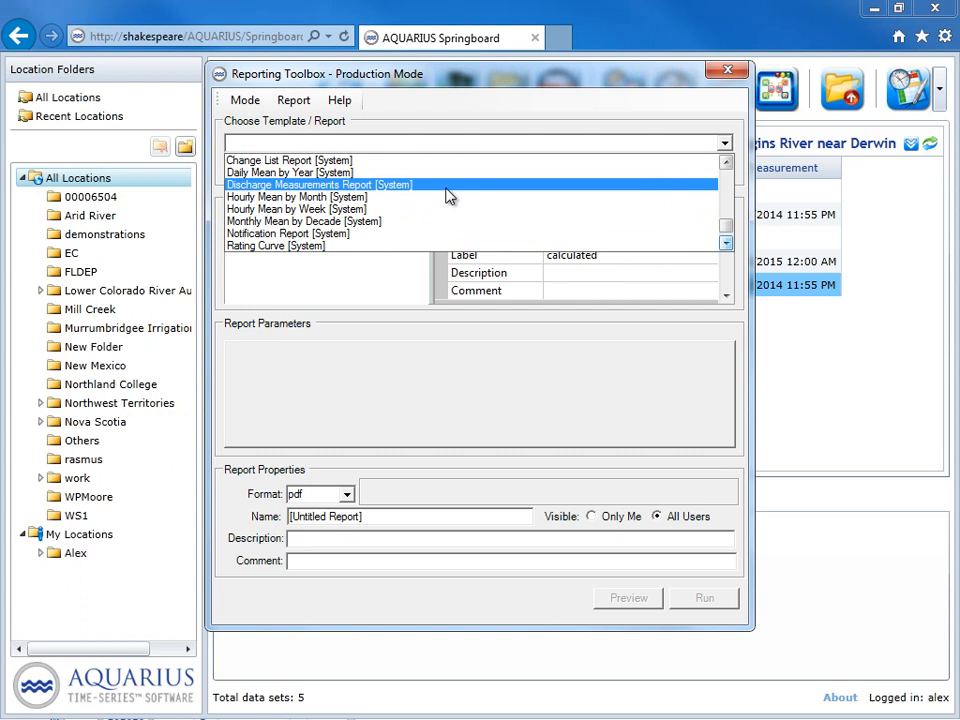
{"action": "left_click", "coordinate": [403, 175]}
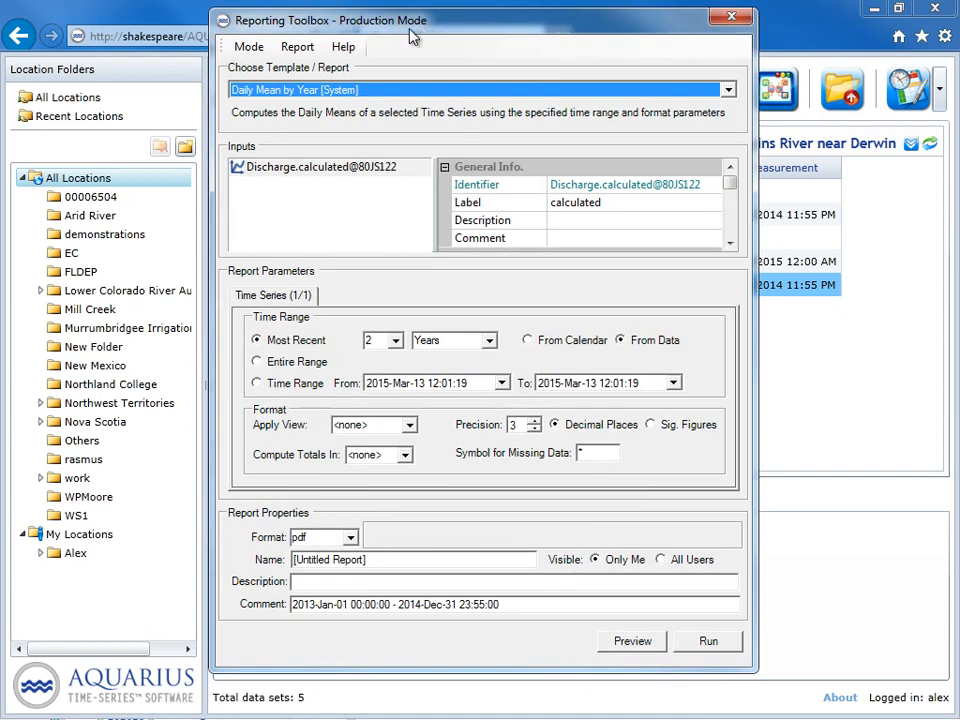
Set the report's time range to Entire Range and compute its totals in Acre-ft.
{"action": "left_click", "coordinate": [310, 369]}
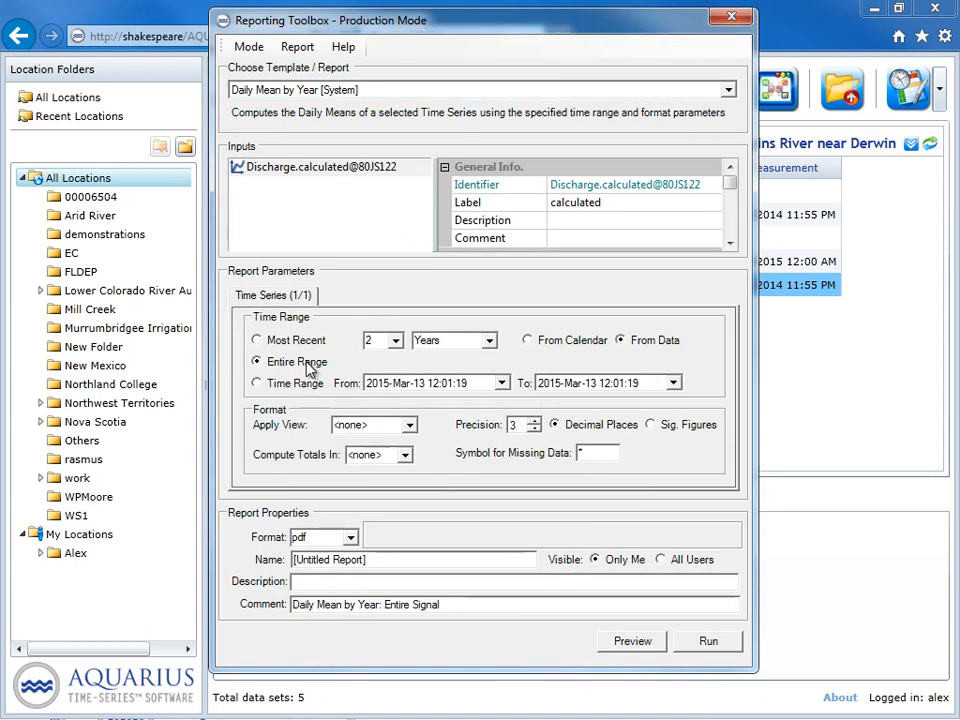
{"action": "left_click", "coordinate": [412, 457]}
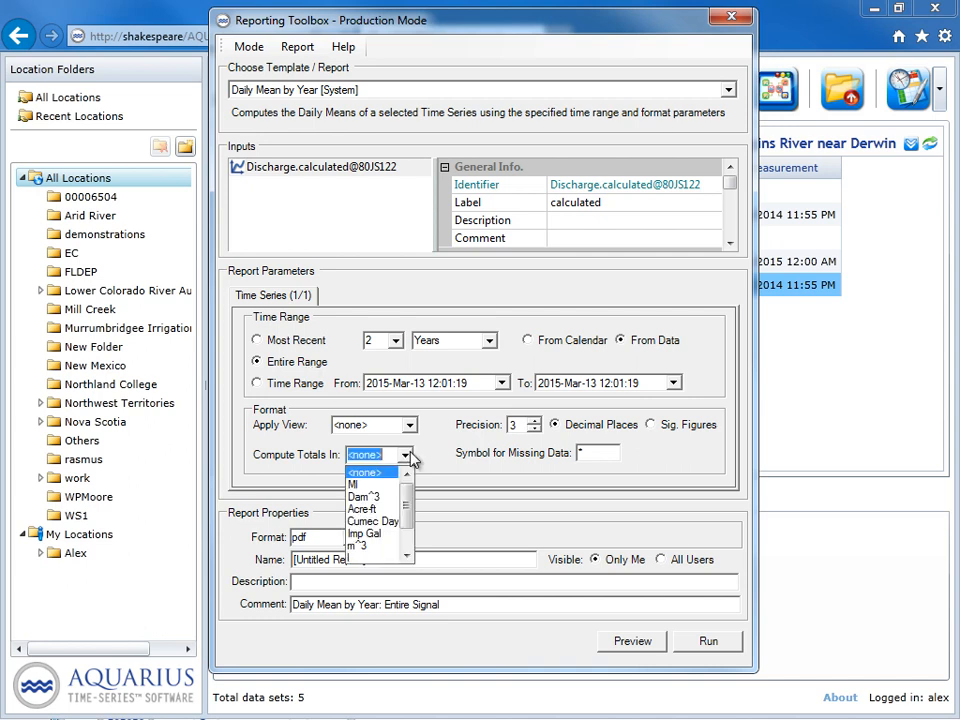
{"action": "left_click", "coordinate": [383, 510]}
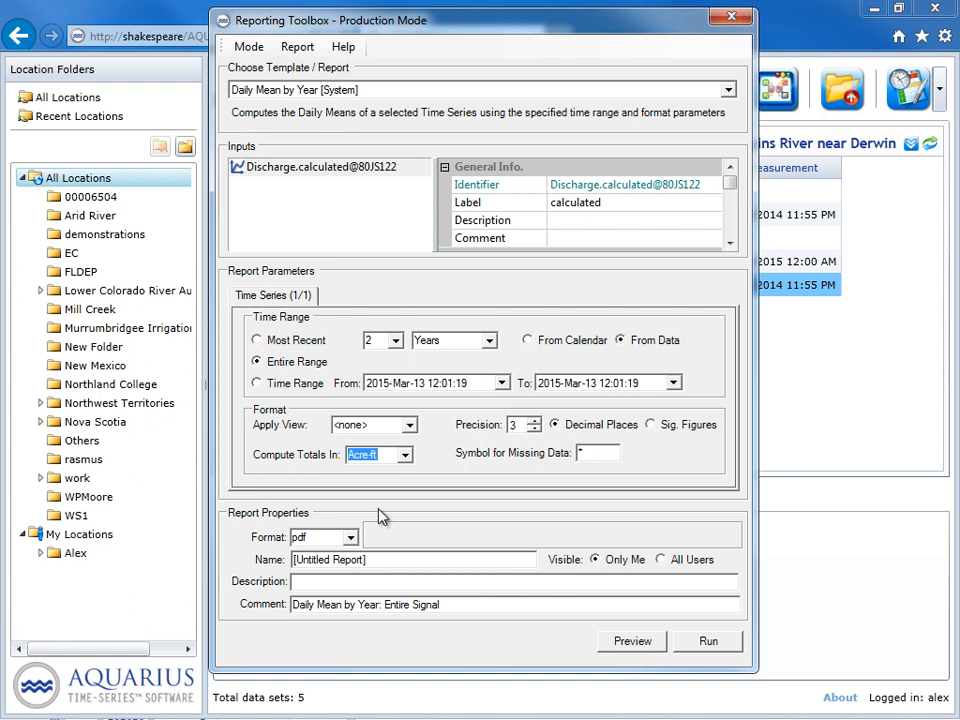
Name the report "Annual Report" and preview it.
{"action": "left_click_drag", "start_coordinate": [381, 560], "coordinate": [181, 553]}
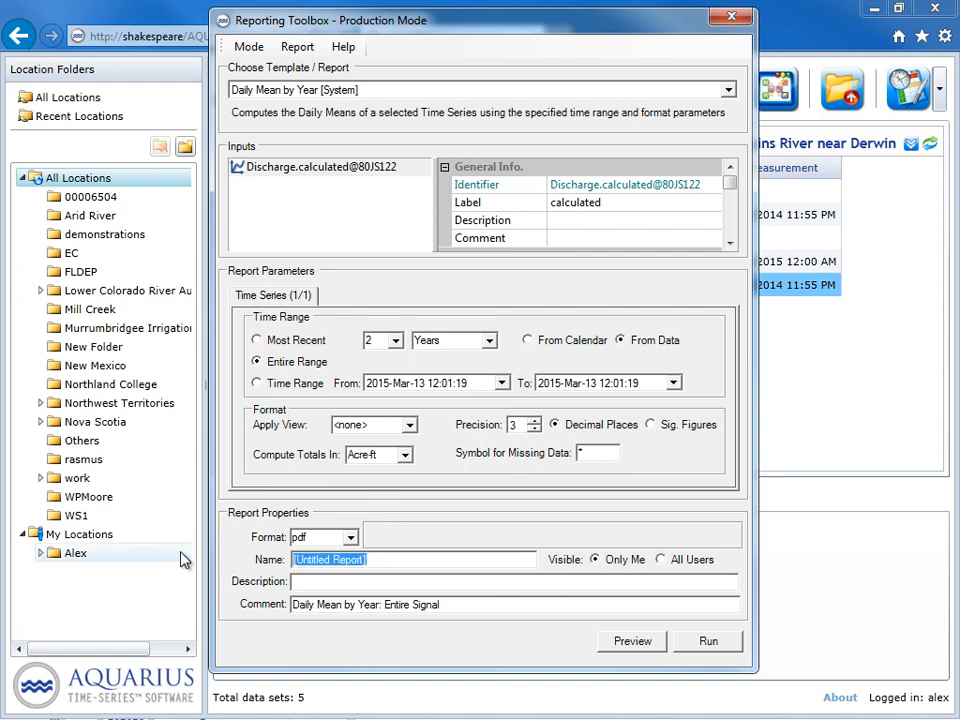
{"action": "type", "text": "Annual "}
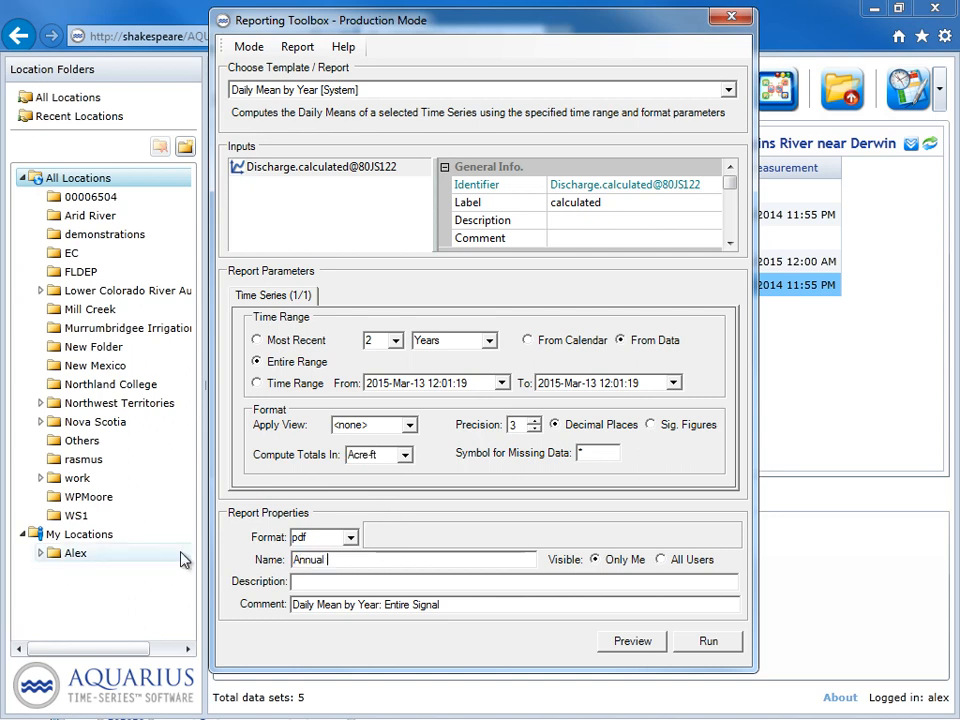
{"action": "type", "text": "Report"}
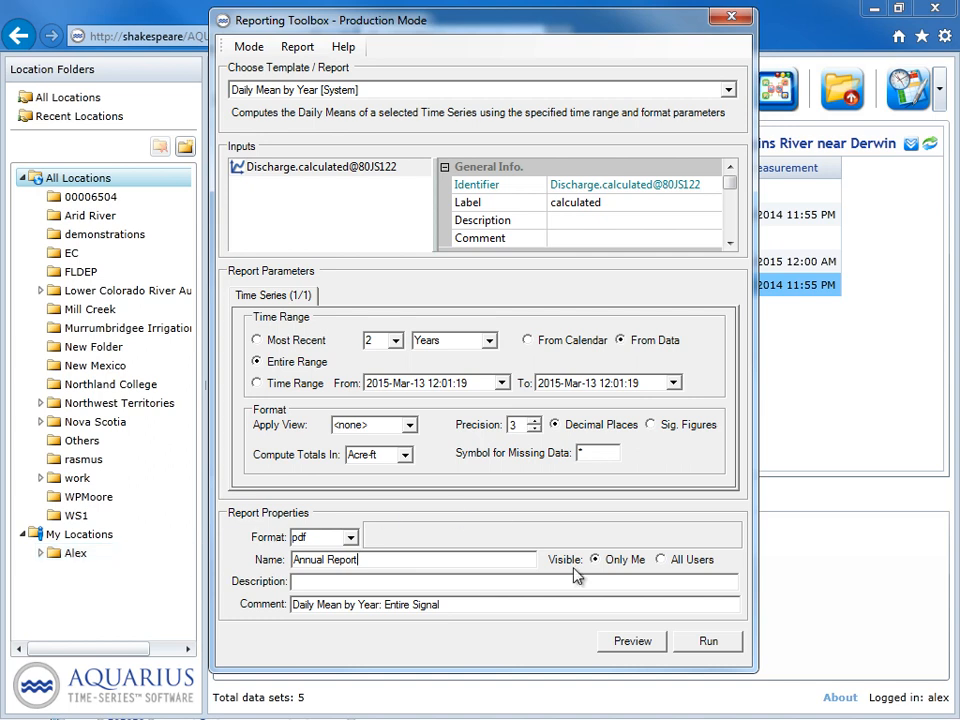
{"action": "left_click", "coordinate": [656, 642]}
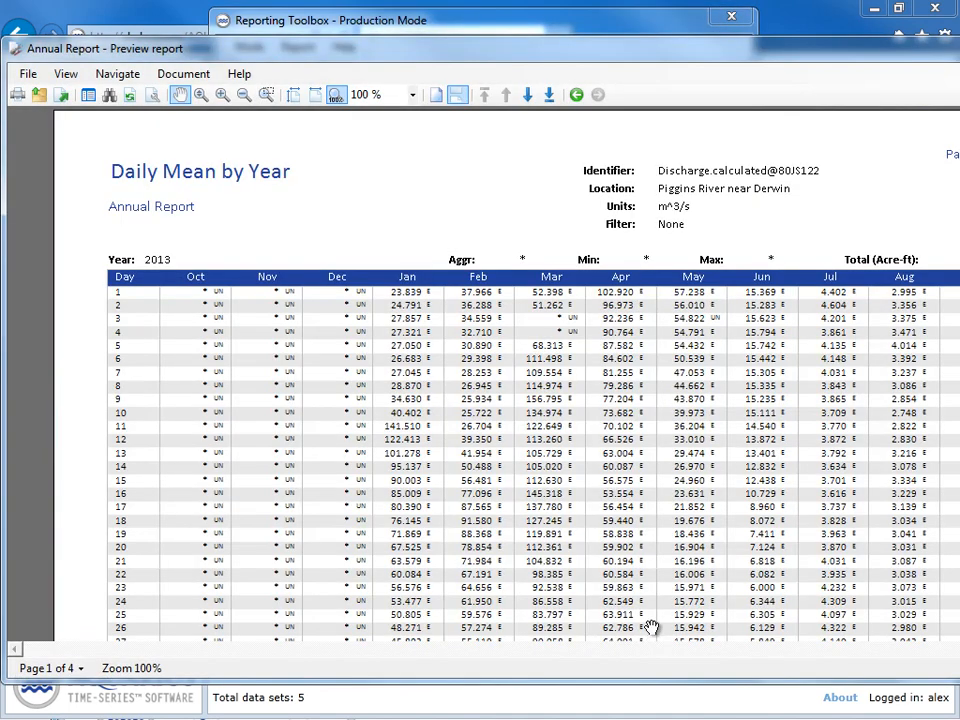
Examine the daily values and the monthly summary rows in the Daily Mean by Year preview, and close the preview.
{"action": "scroll", "coordinate": [624, 169], "scroll_direction": "up", "scroll_amount": 1}
{"action": "scroll", "coordinate": [620, 167], "scroll_direction": "down", "scroll_amount": 3}
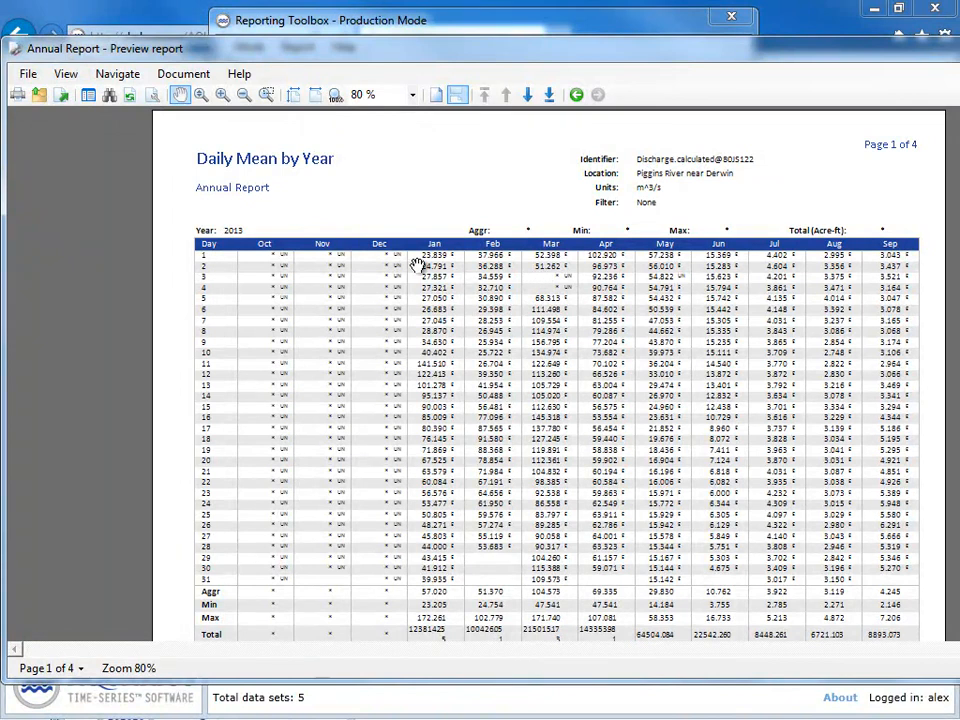
{"action": "scroll", "coordinate": [514, 343], "scroll_direction": "down", "scroll_amount": 1}
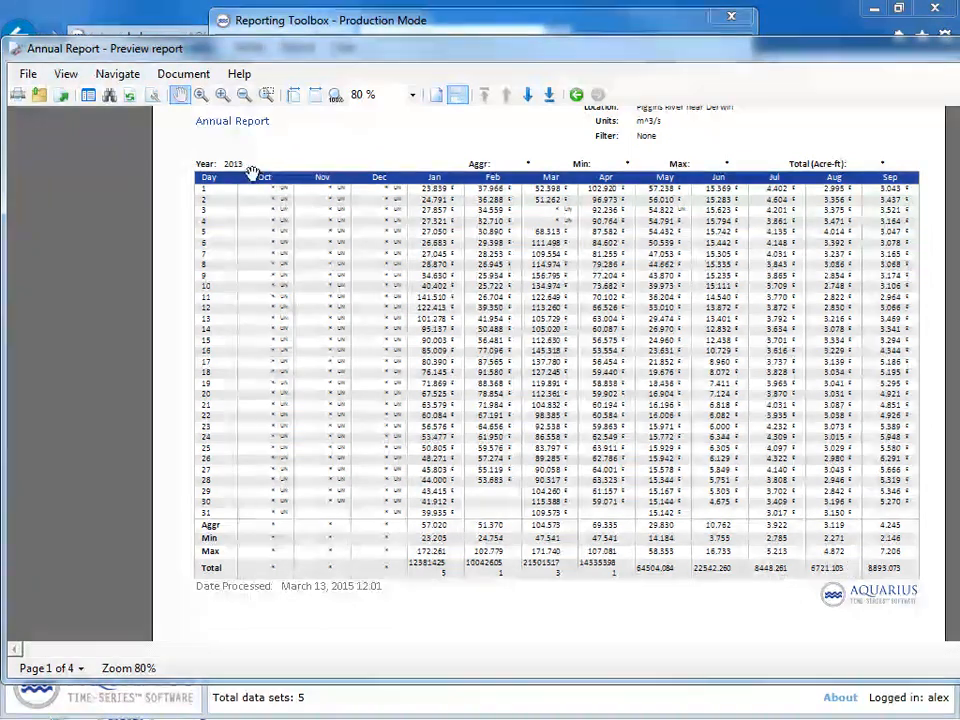
{"action": "scroll", "coordinate": [310, 200], "scroll_direction": "down", "scroll_amount": 6}
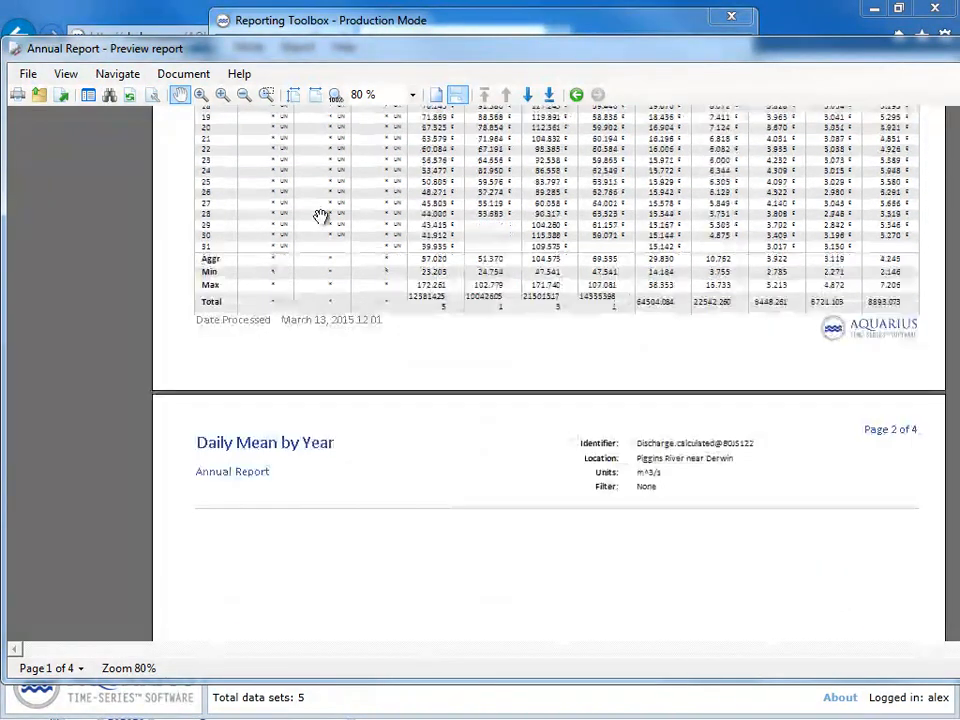
{"action": "scroll", "coordinate": [330, 208], "scroll_direction": "up", "scroll_amount": 3}
{"action": "scroll", "coordinate": [335, 204], "scroll_direction": "up", "scroll_amount": 3}
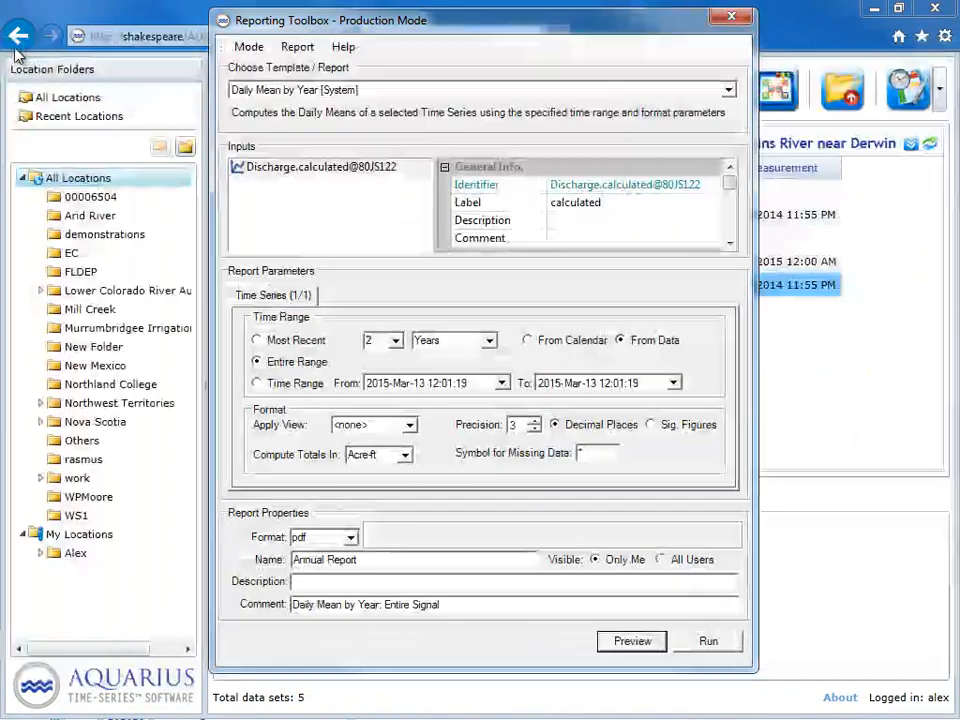
Switch the report template to USGS Primary [System] and set its time range to Entire Range.
{"action": "left_click", "coordinate": [729, 90]}
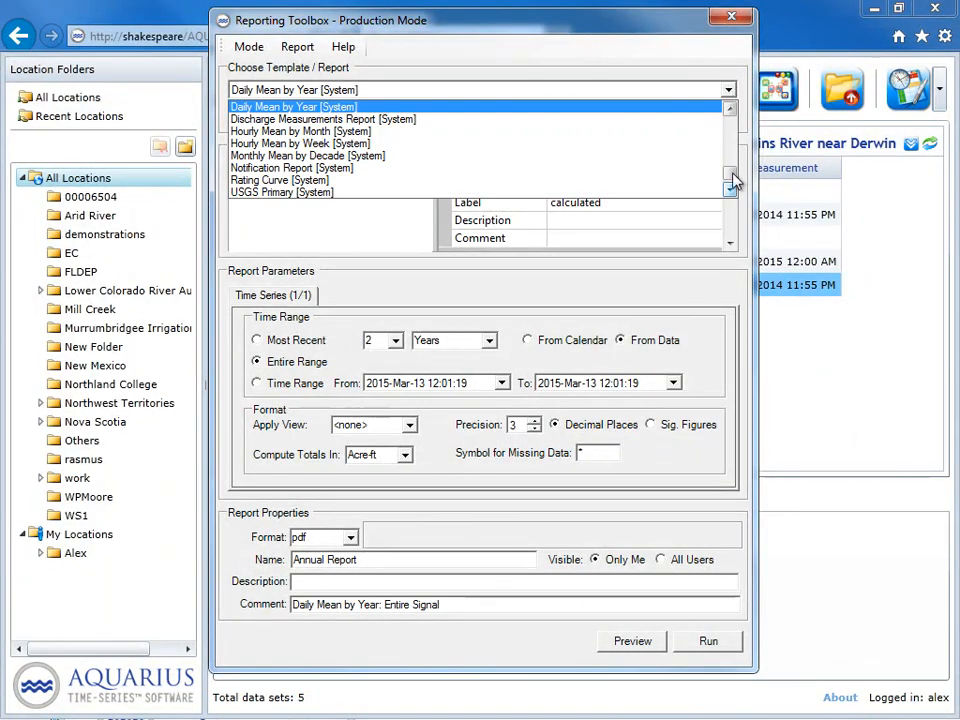
{"action": "left_click_drag", "start_coordinate": [731, 173], "coordinate": [731, 184]}
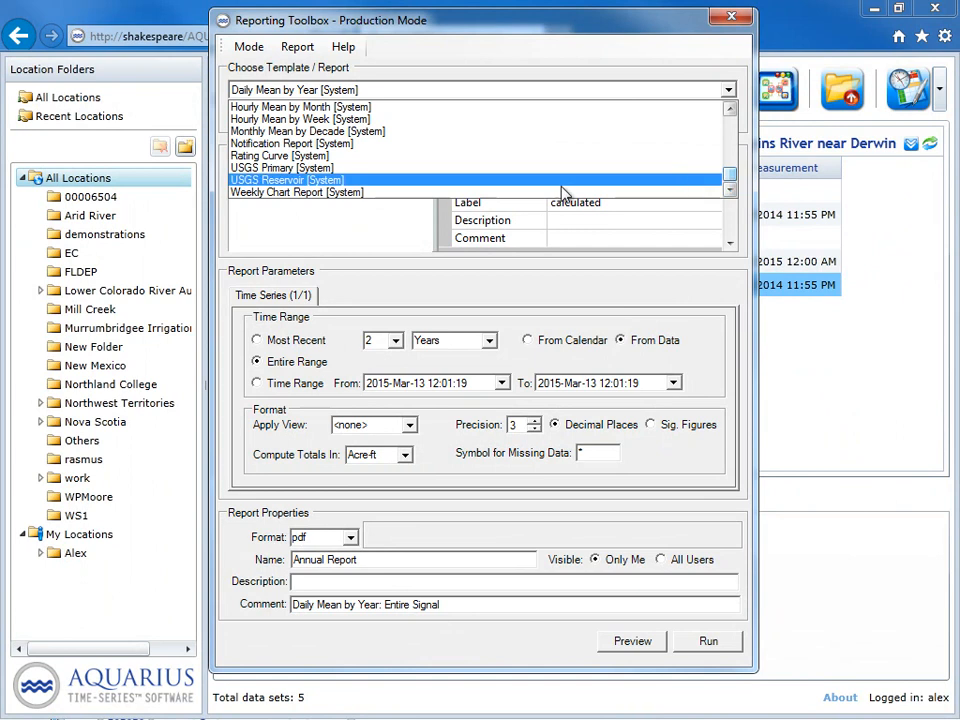
{"action": "left_click", "coordinate": [440, 177]}
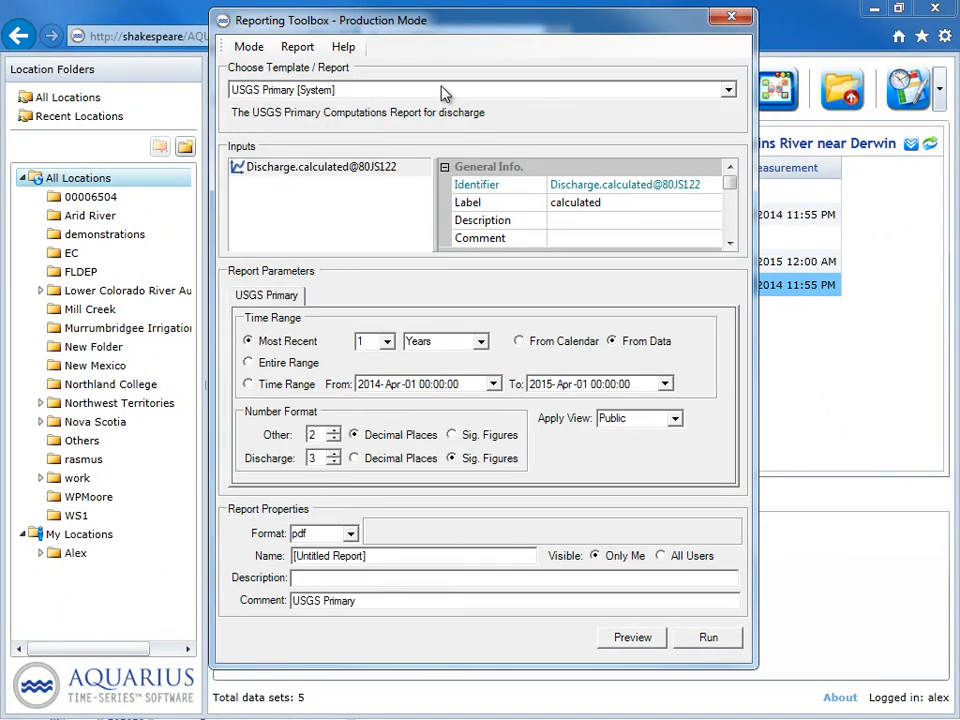
{"action": "left_click", "coordinate": [300, 364]}
Name the USGS Primary report "Annual Report" and generate its preview.
{"action": "left_click", "coordinate": [411, 556]}
{"action": "type", "text": "Annua"}
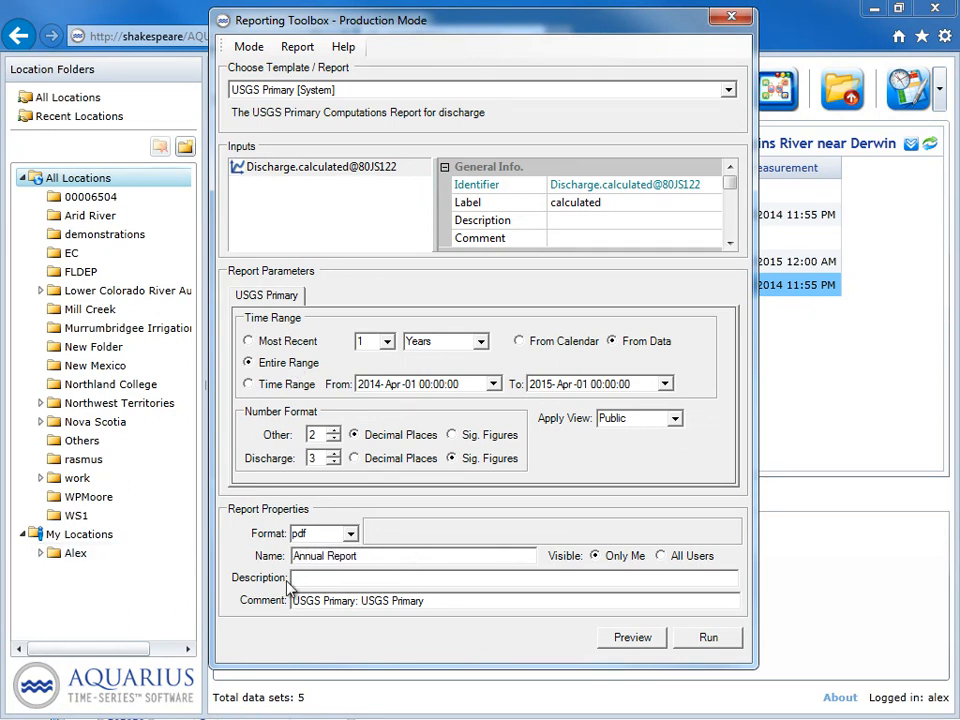
{"action": "left_click", "coordinate": [615, 638]}
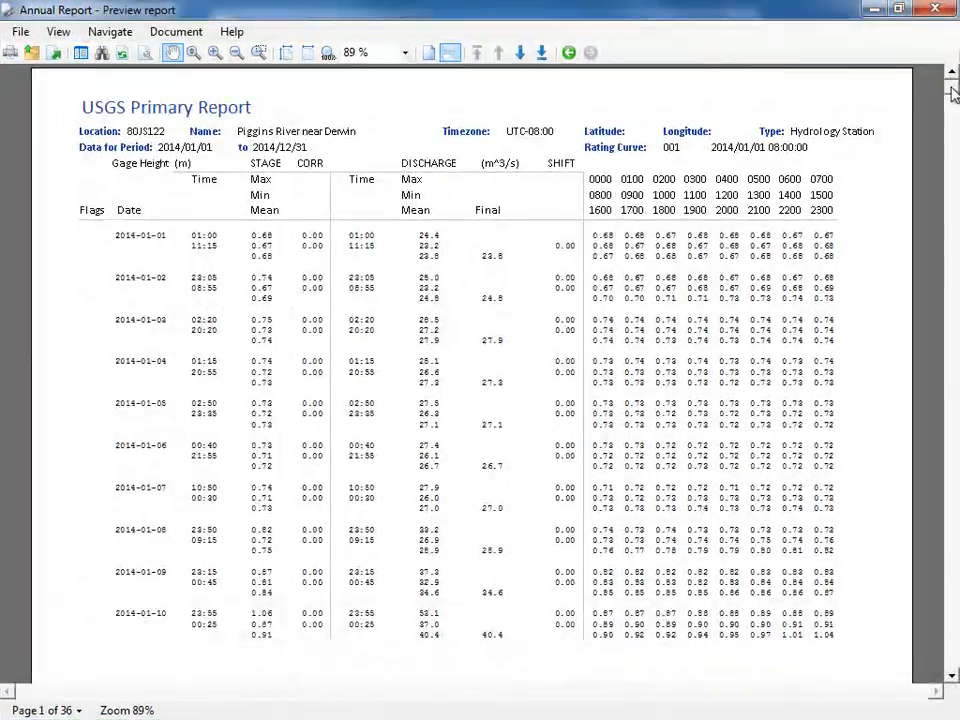
Examine the daily stage and discharge entries for April 2014 in the USGS Primary Report, and close the preview and the Reporting Toolbox.
{"action": "scroll", "coordinate": [951, 120], "scroll_direction": "down", "scroll_amount": 5}
{"action": "left_click_drag", "start_coordinate": [953, 125], "coordinate": [953, 240]}
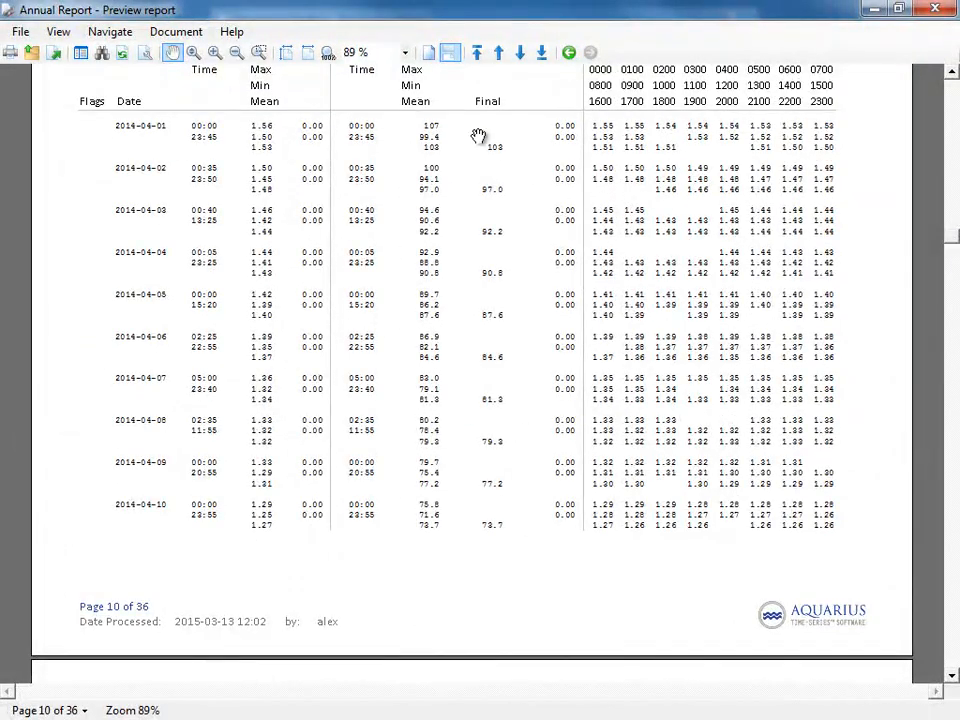
{"action": "scroll", "coordinate": [618, 139], "scroll_direction": "up", "scroll_amount": 1}
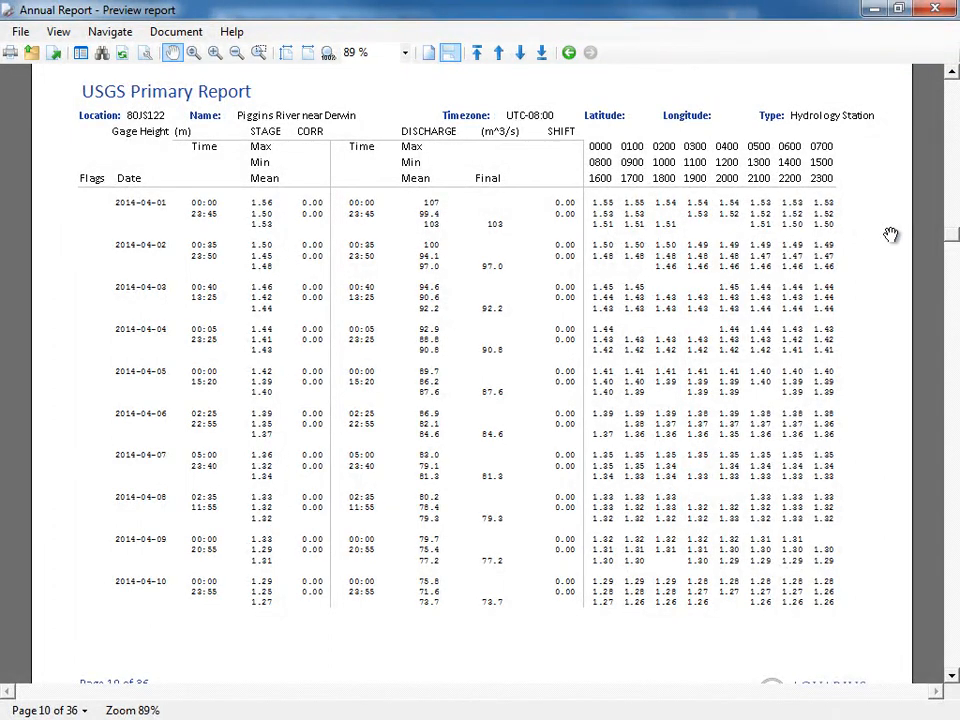
{"action": "scroll", "coordinate": [860, 230], "scroll_direction": "up", "scroll_amount": 1}
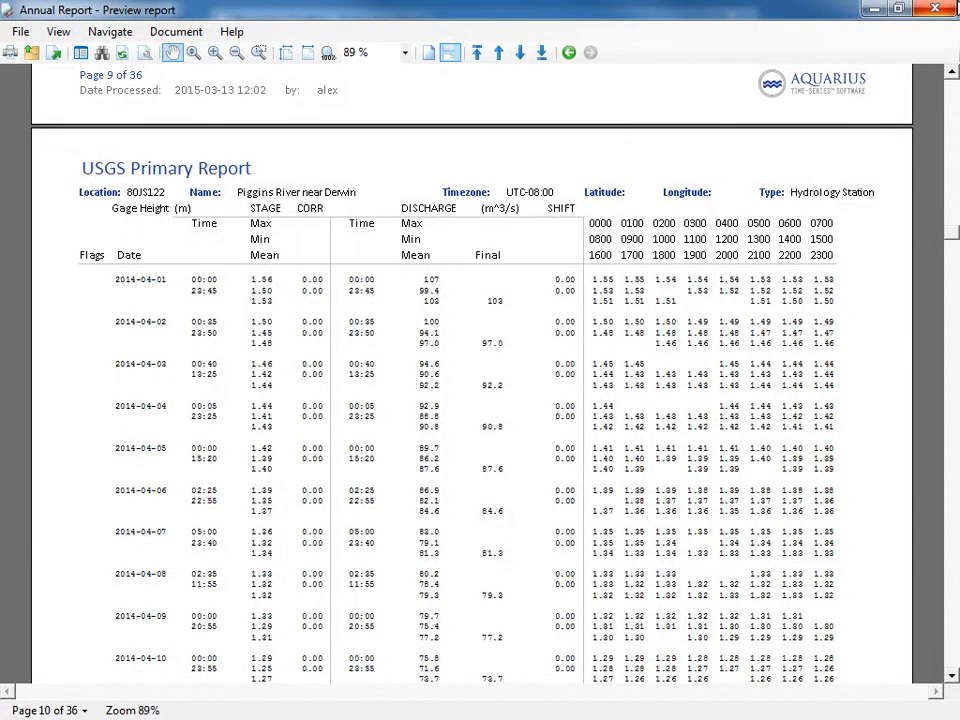
{"action": "left_click", "coordinate": [935, 8]}
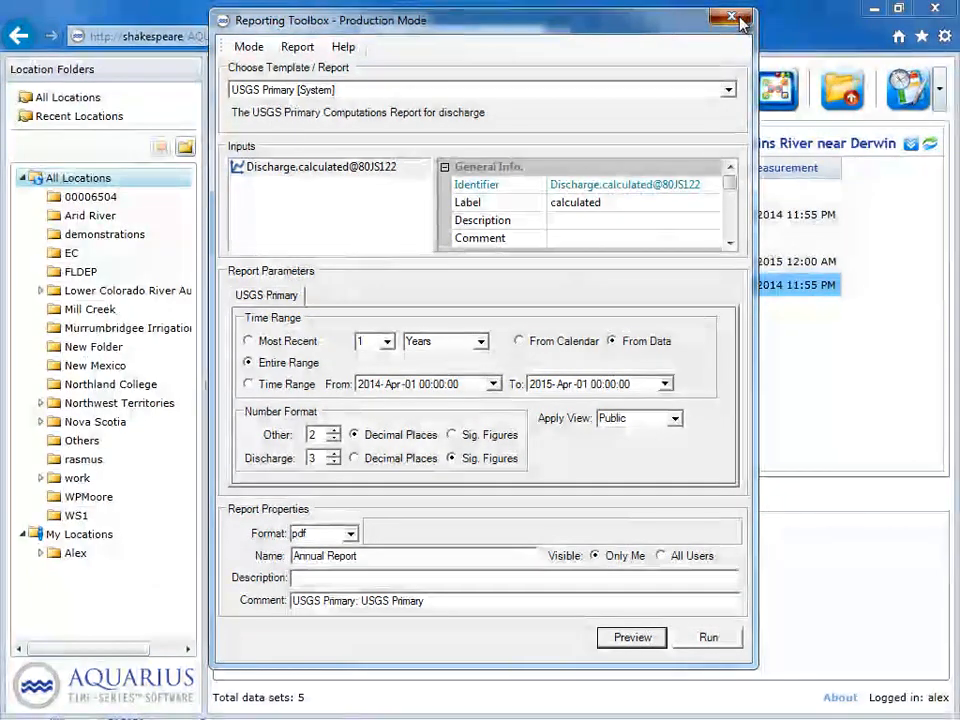
{"action": "left_click", "coordinate": [731, 17]}
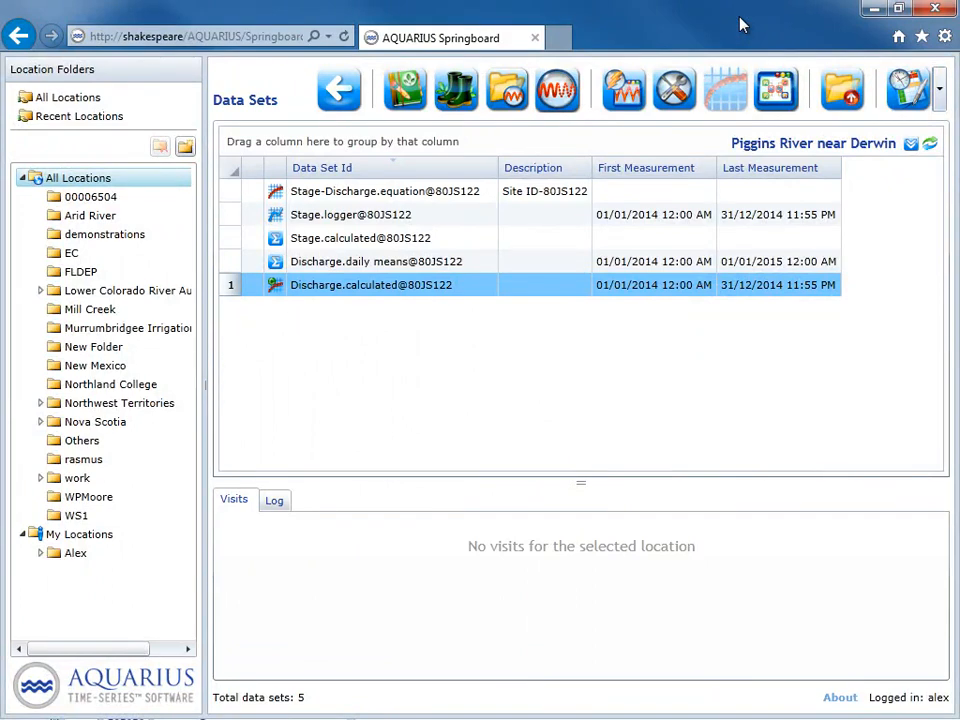